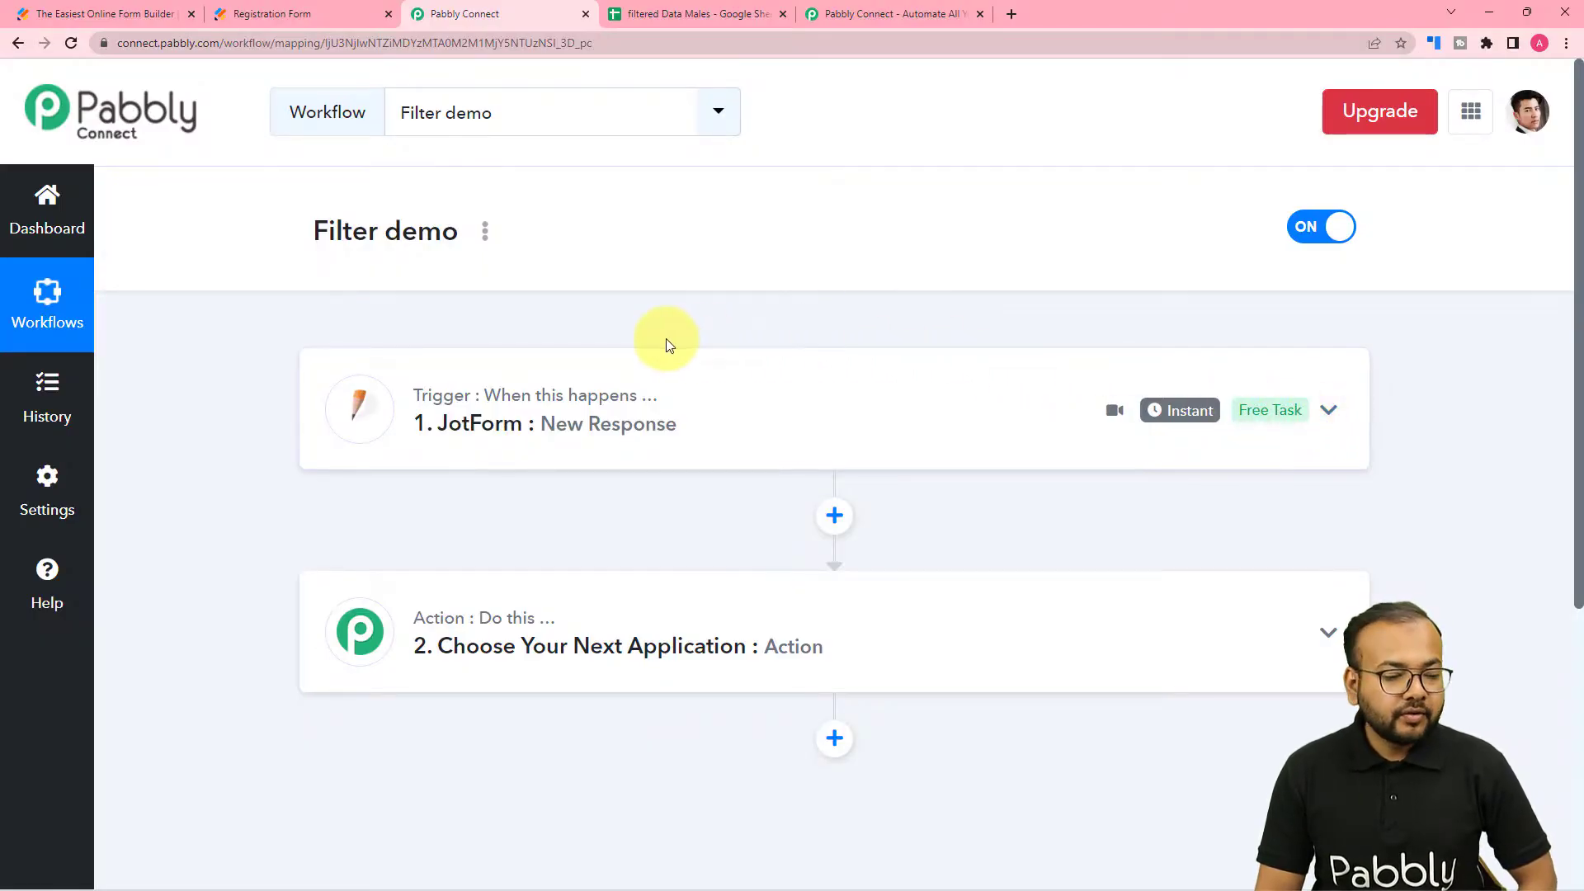
- Expand the Filter demo workflow's JotForm New Response trigger to reveal its webhook URL and waiting status
scroll(666, 338, down, 1)
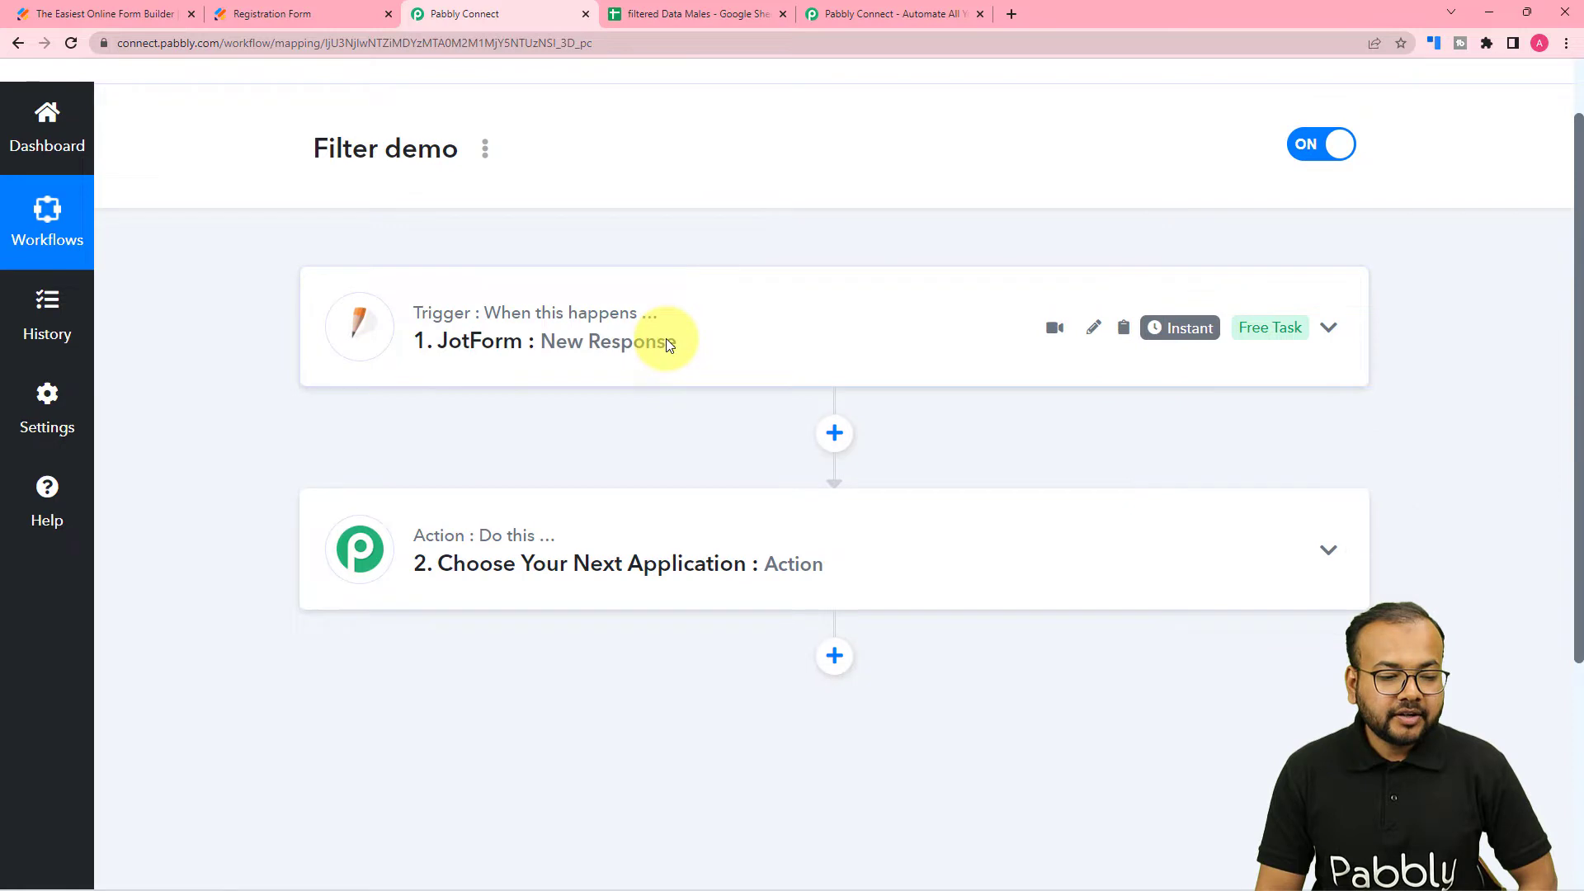
click(665, 338)
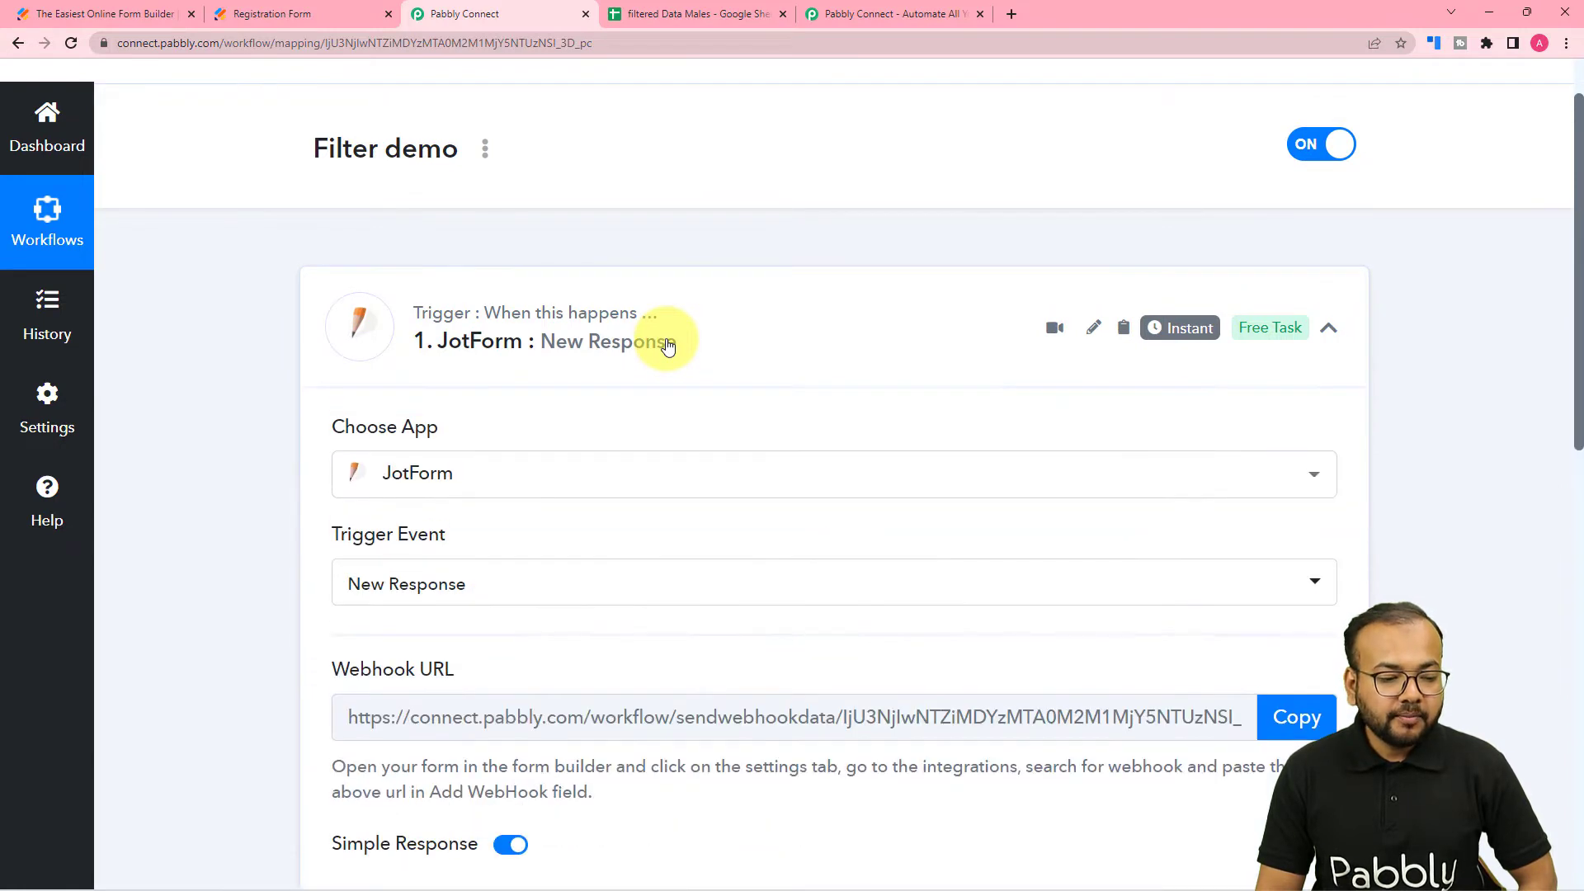
scroll(668, 345, down, 1)
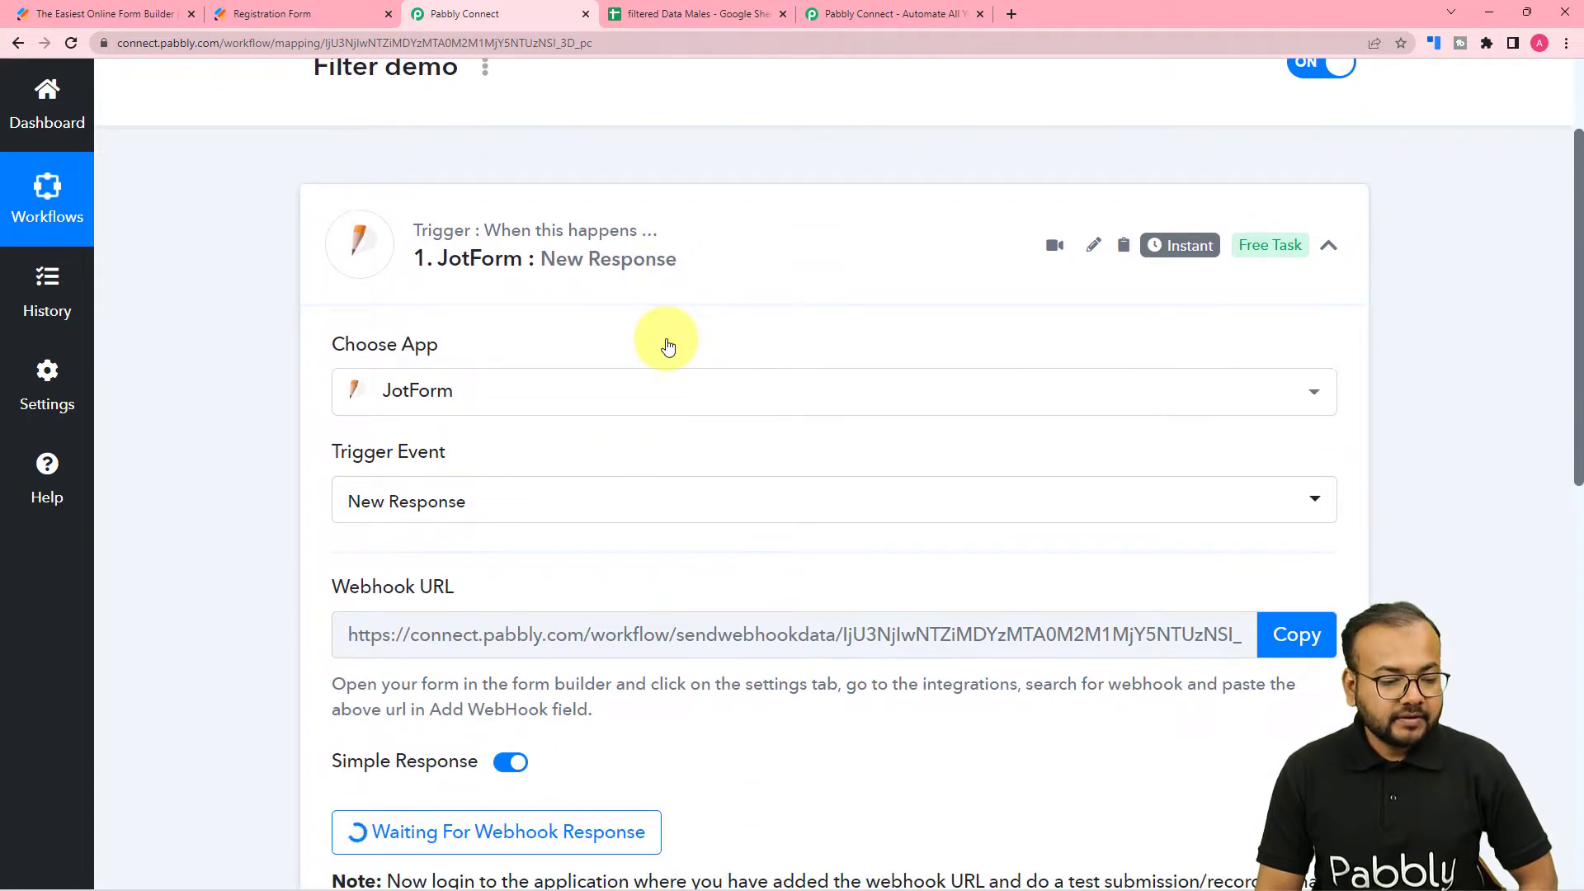
scroll(669, 345, down, 2)
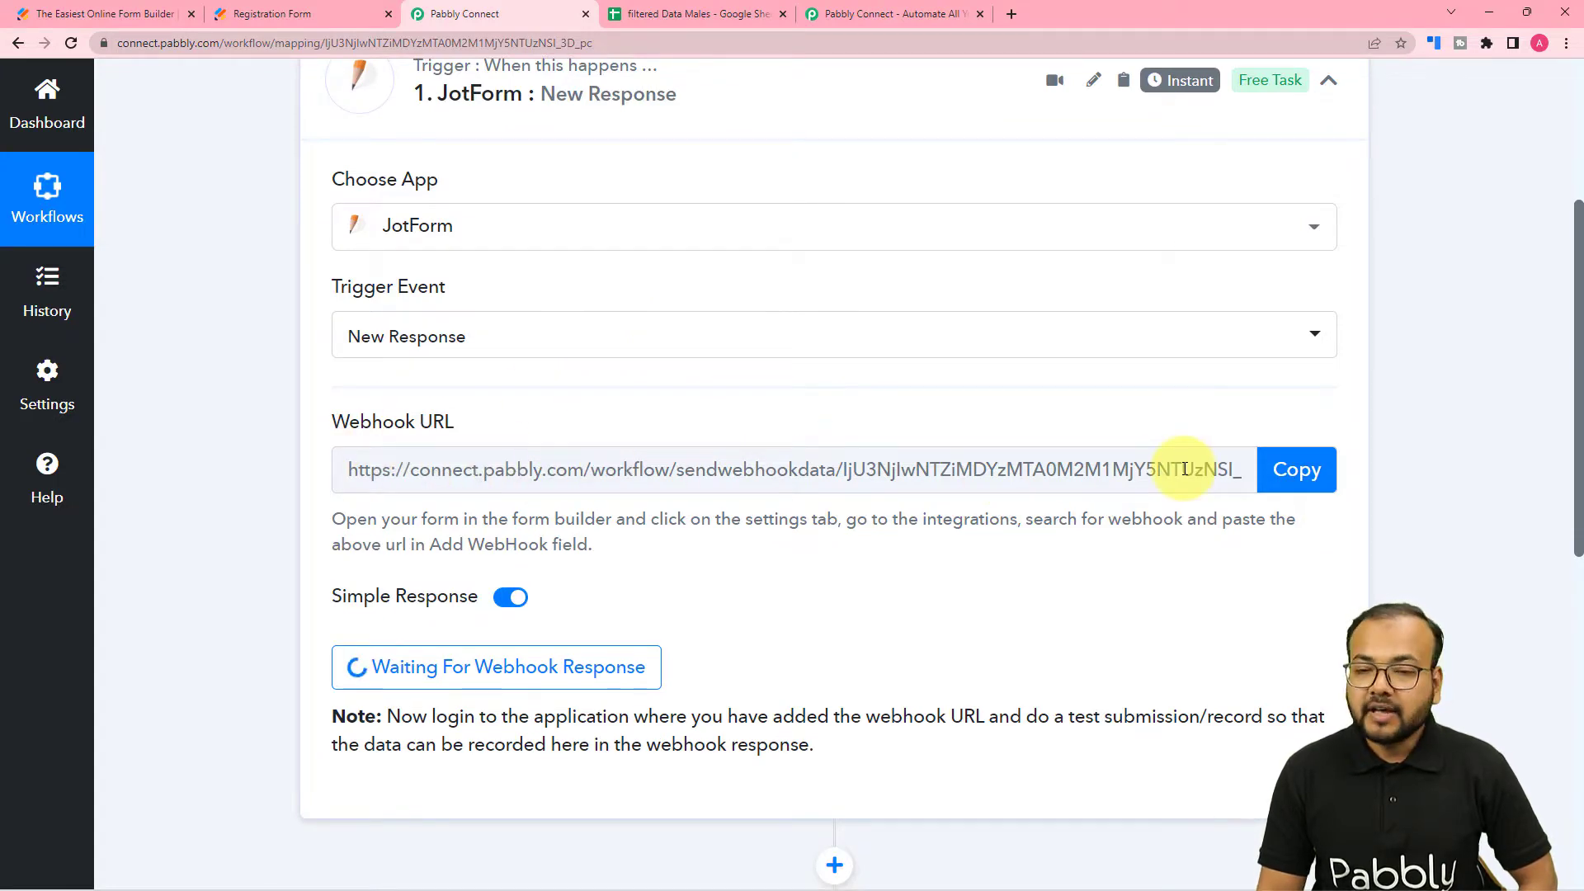
scroll(866, 512, down, 4)
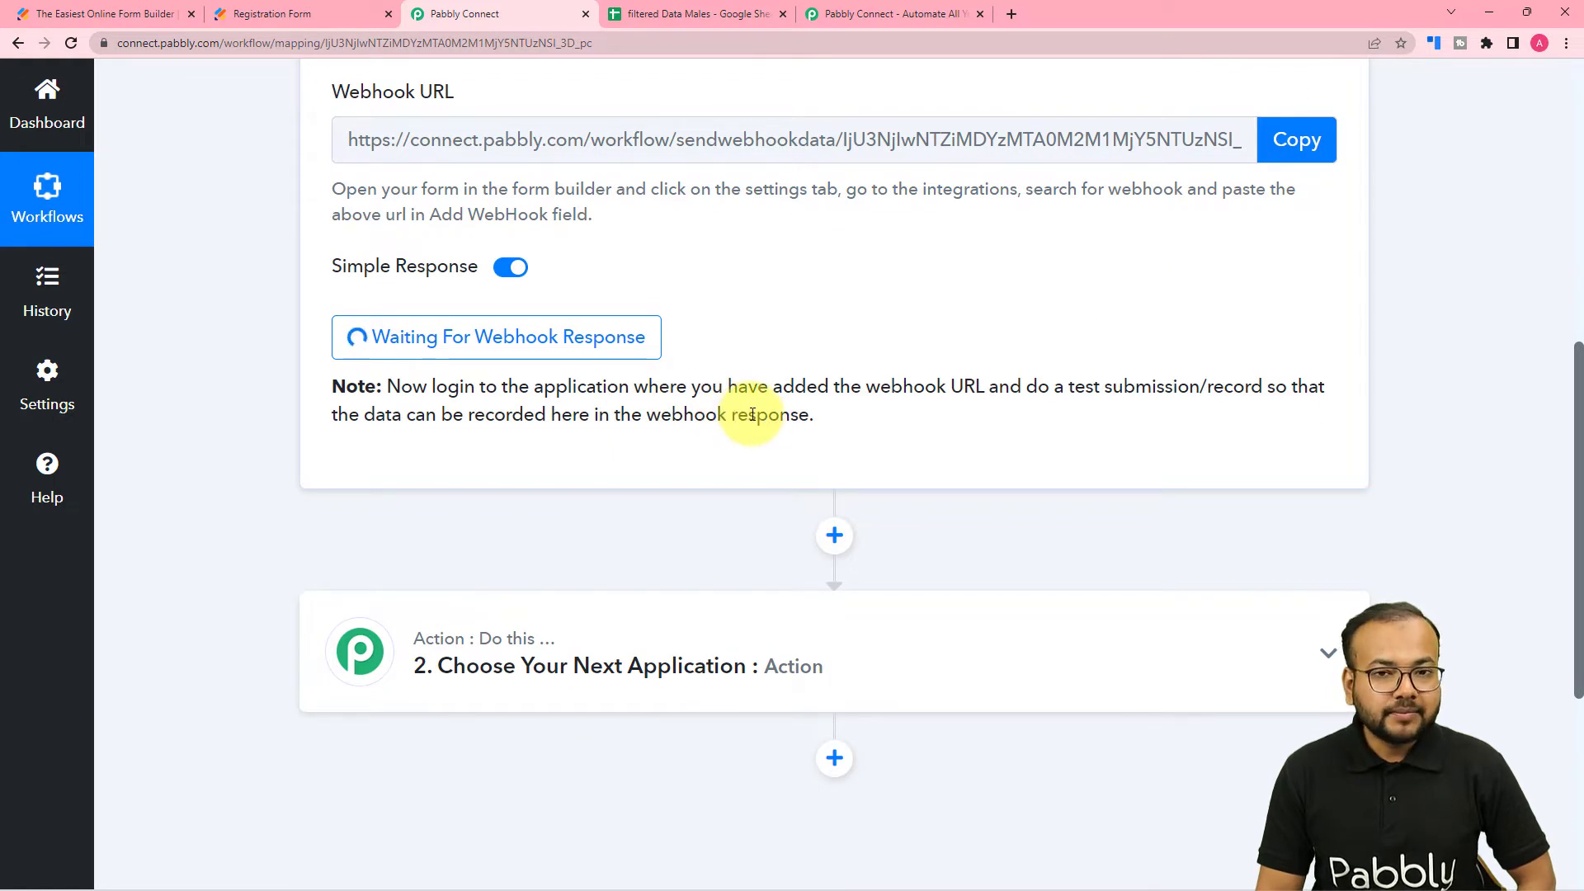
- Fill the Registration Form with first name Demo, last name name, an email and a phone number
click(308, 15)
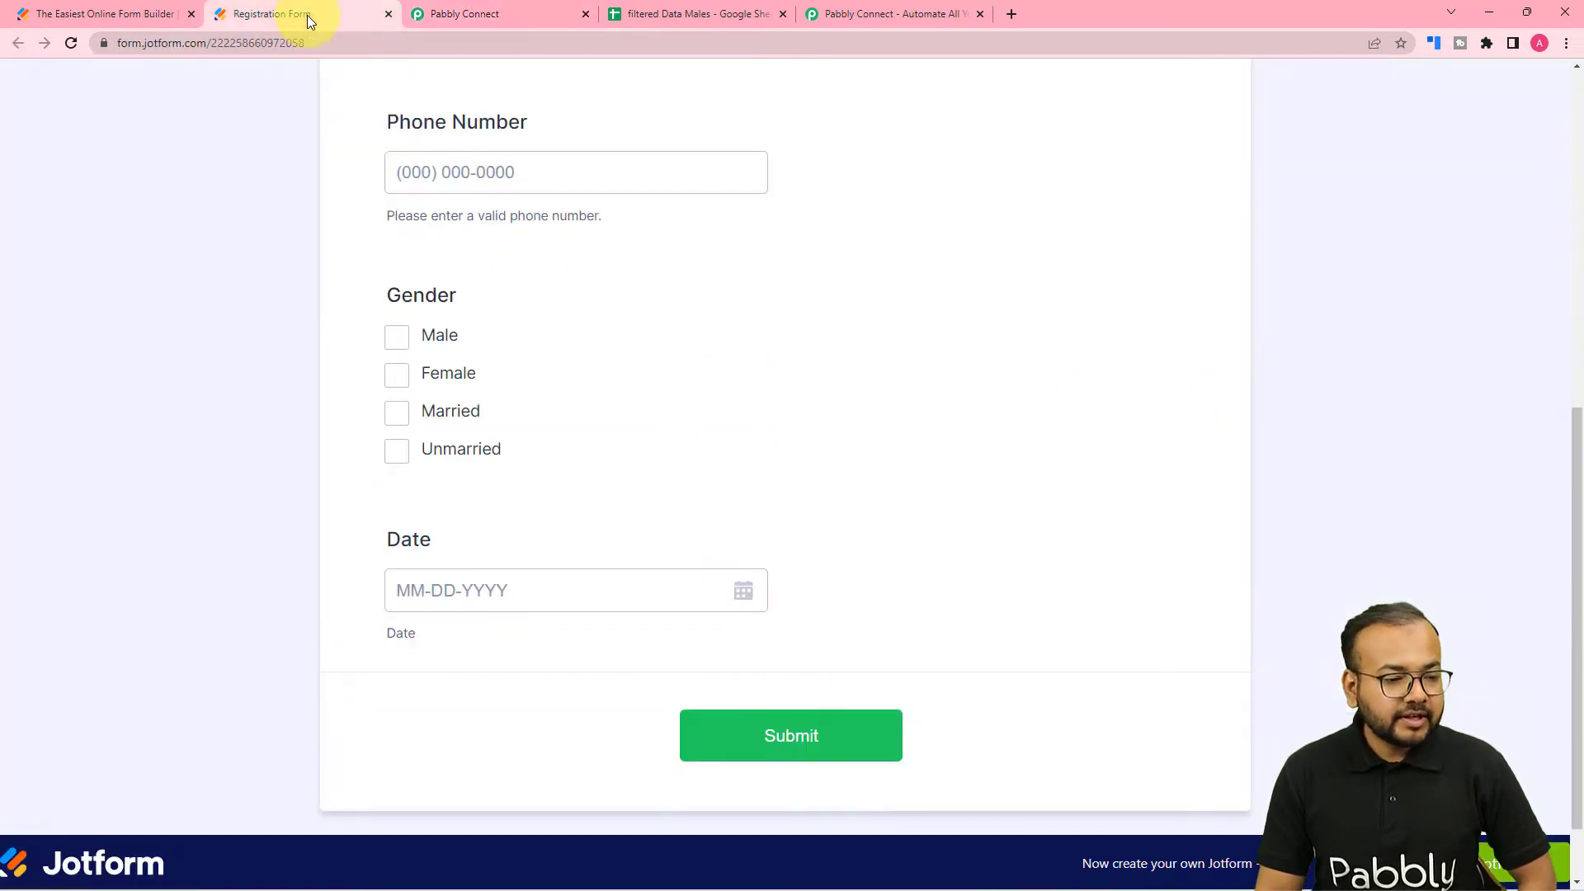
scroll(308, 382, up, 7)
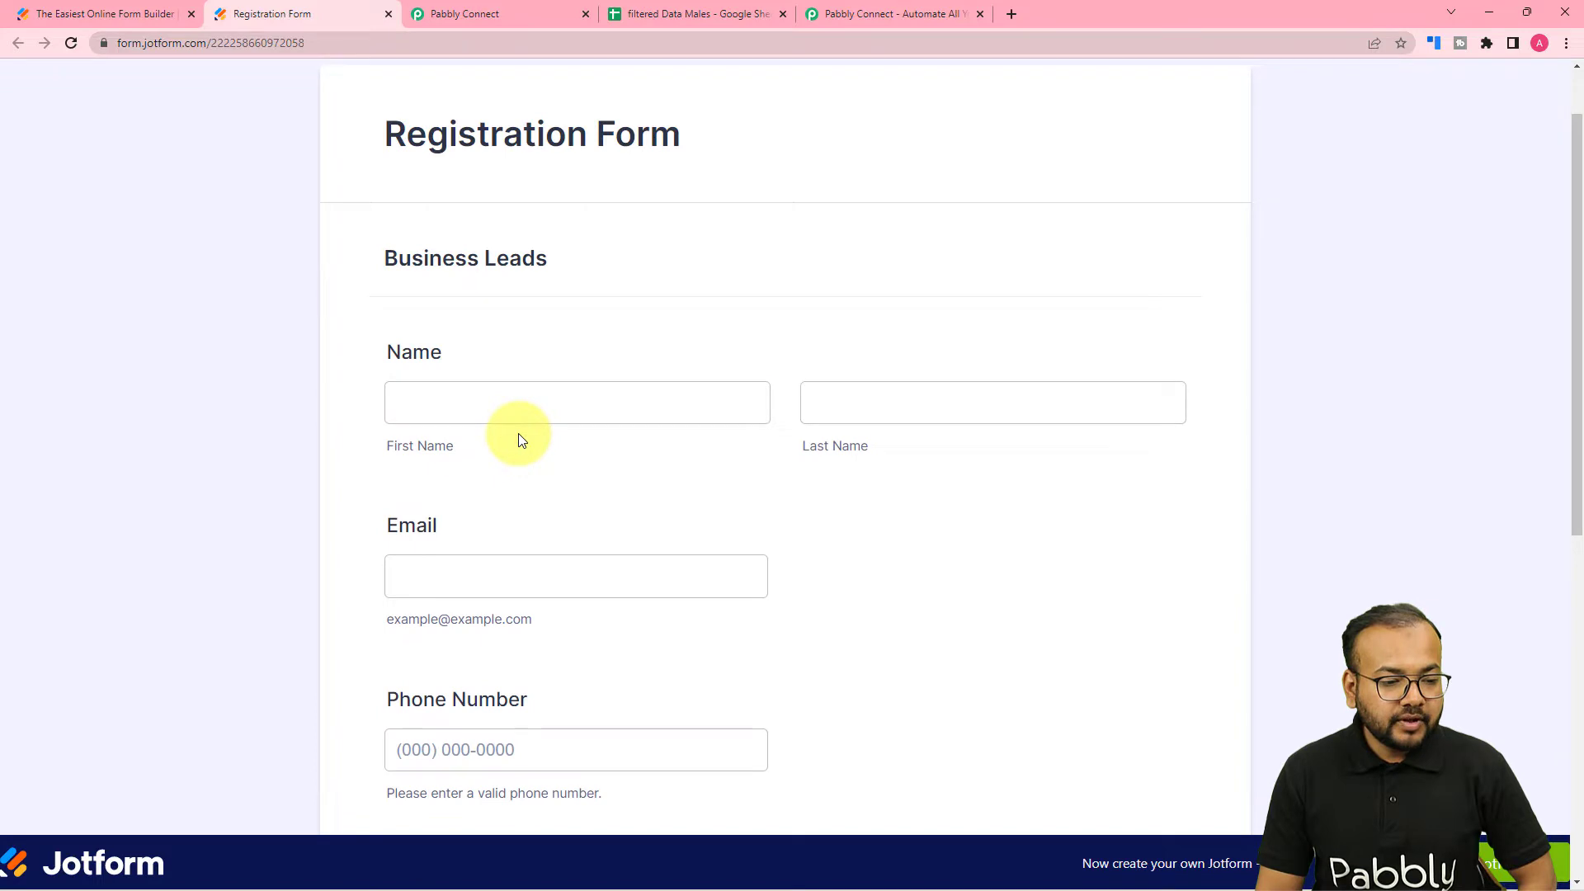
click(518, 411)
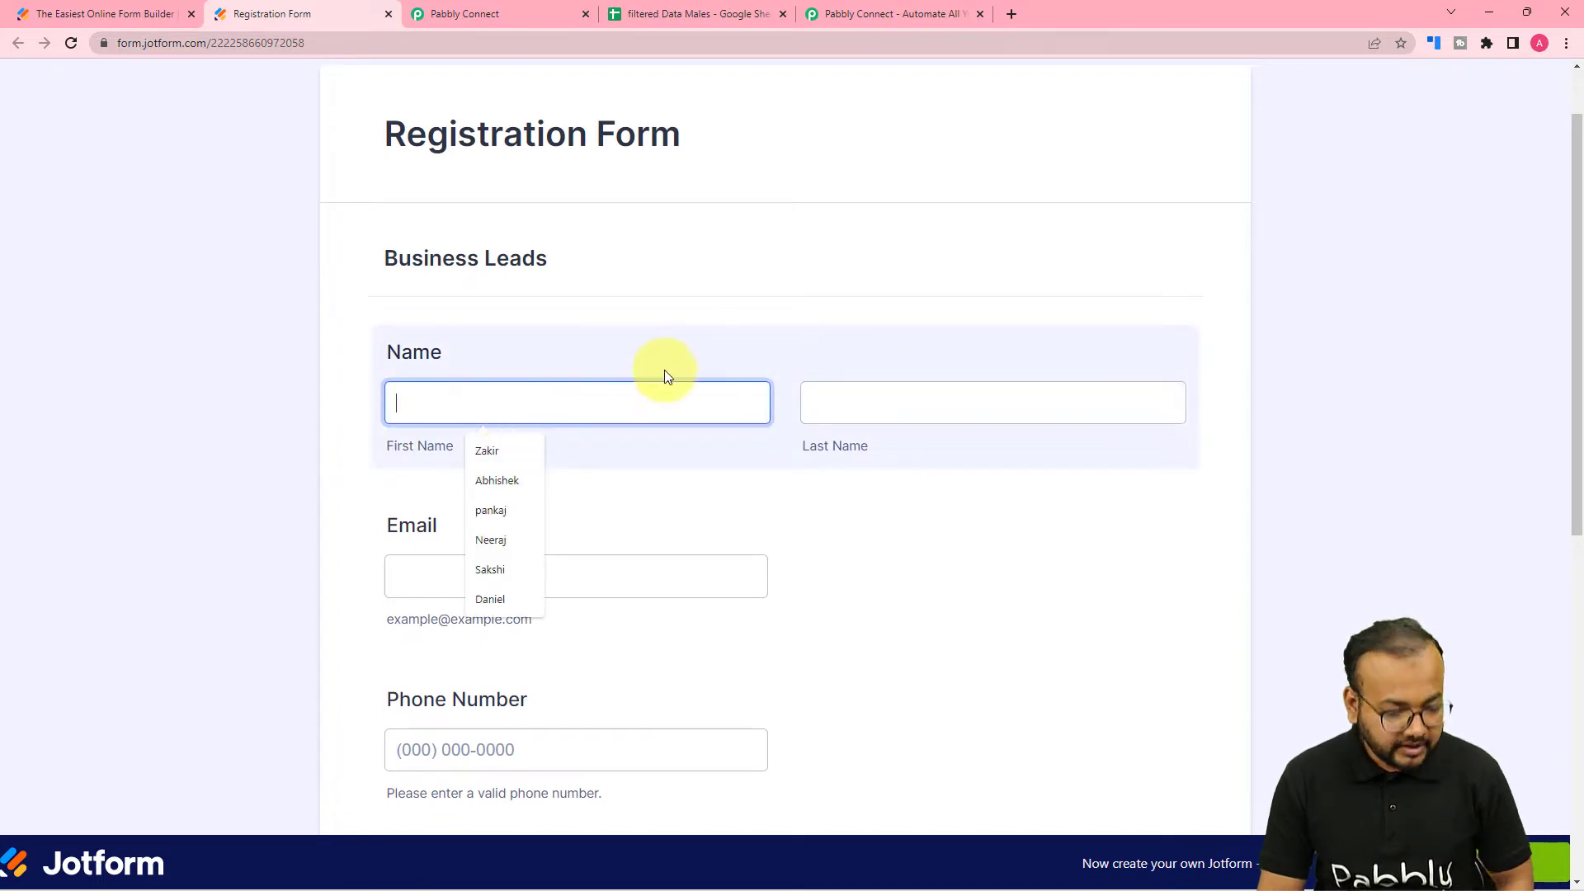
text(demo)
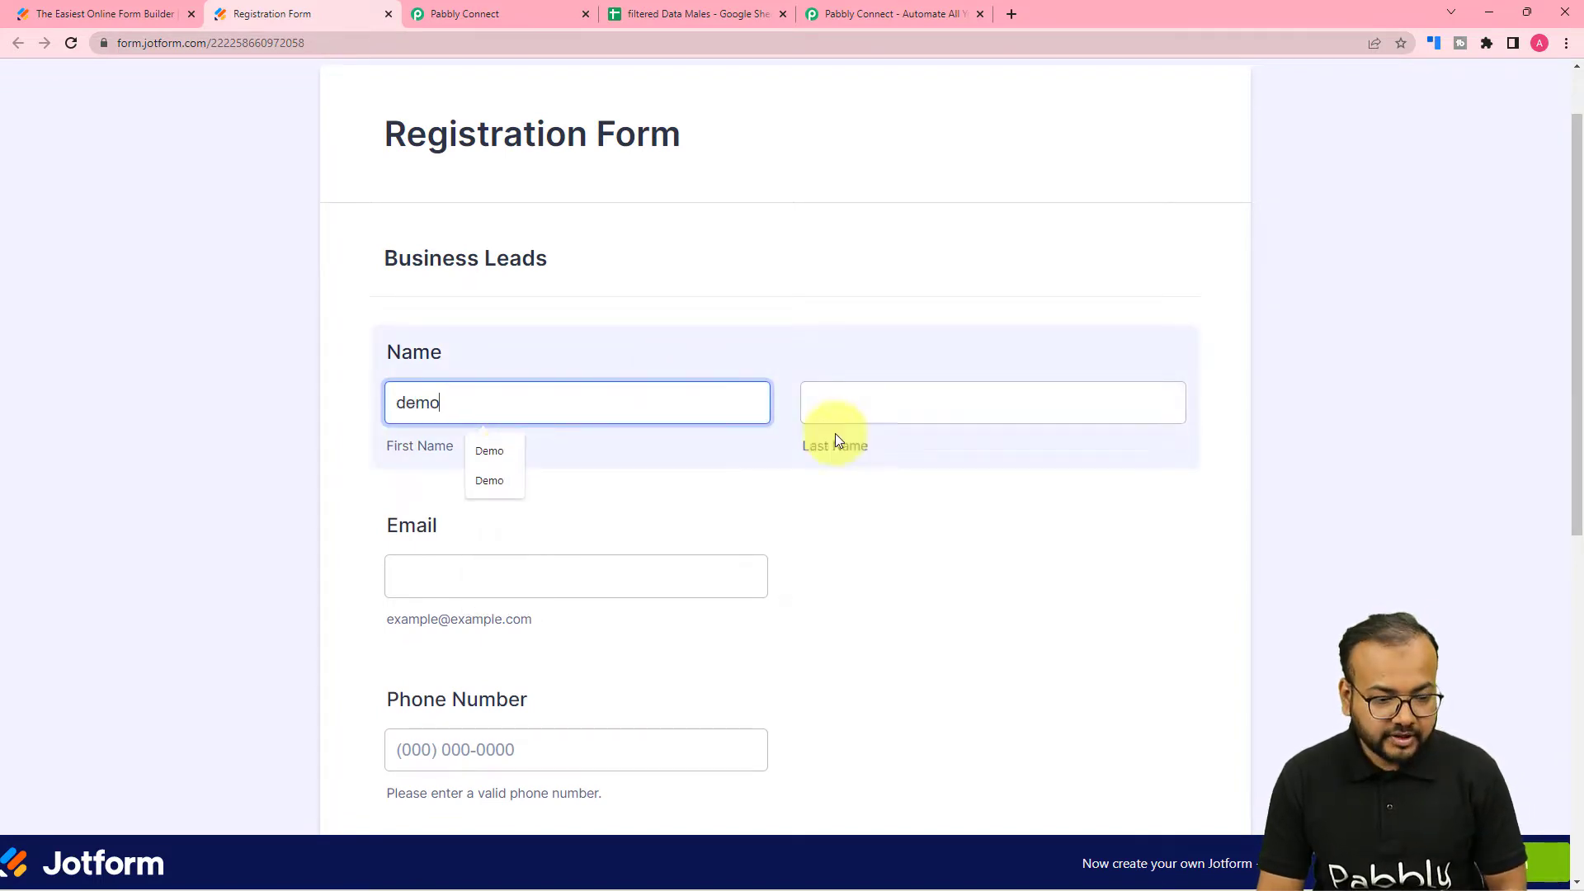
click(490, 452)
click(869, 404)
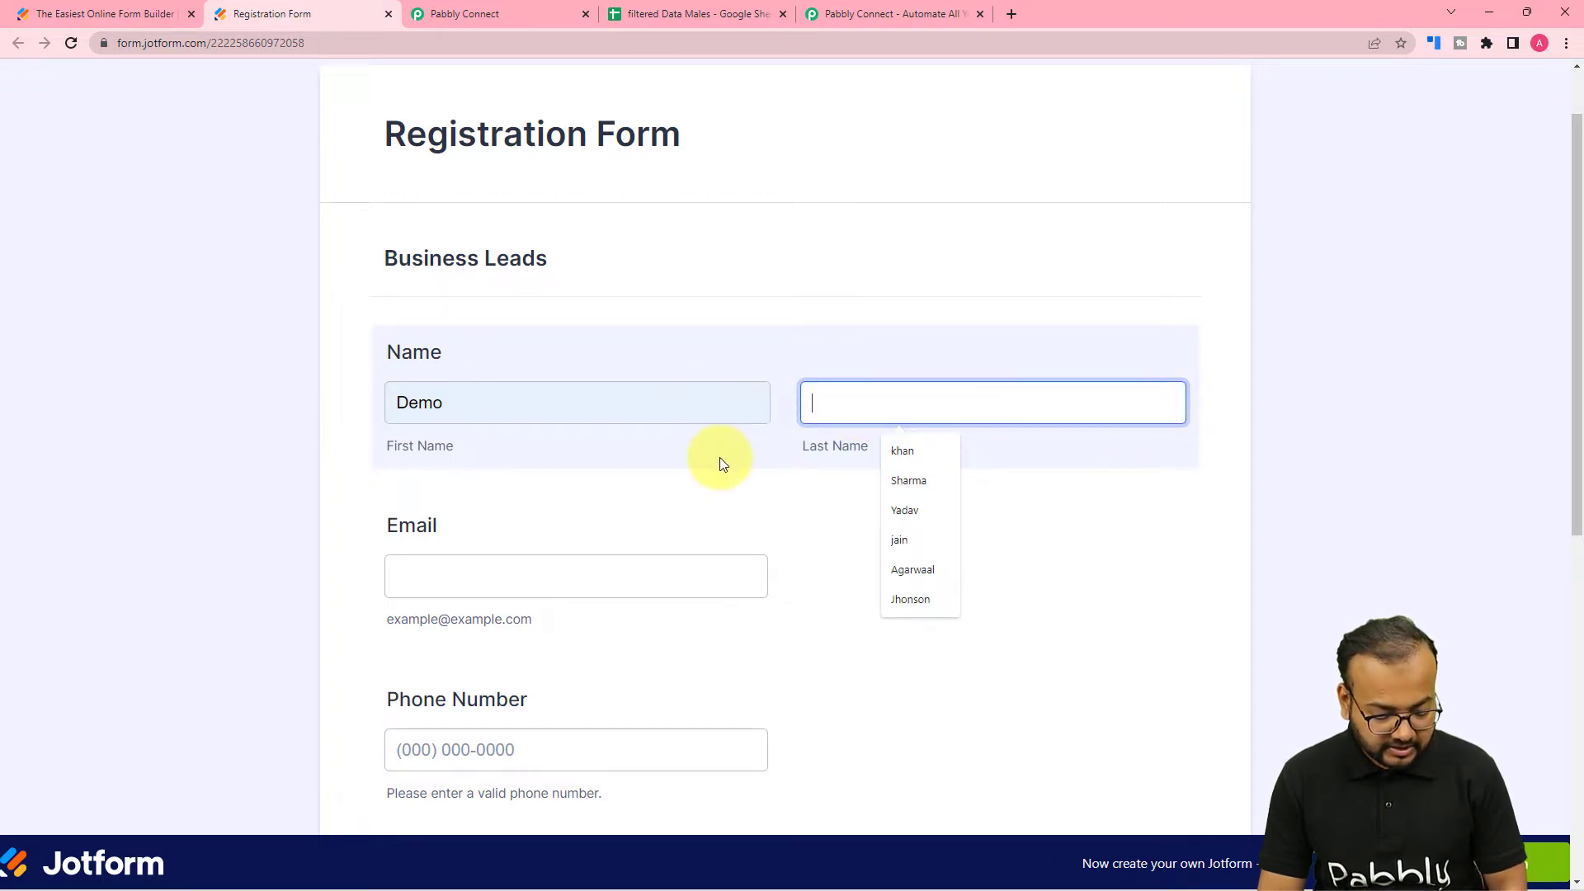
text(name)
click(696, 502)
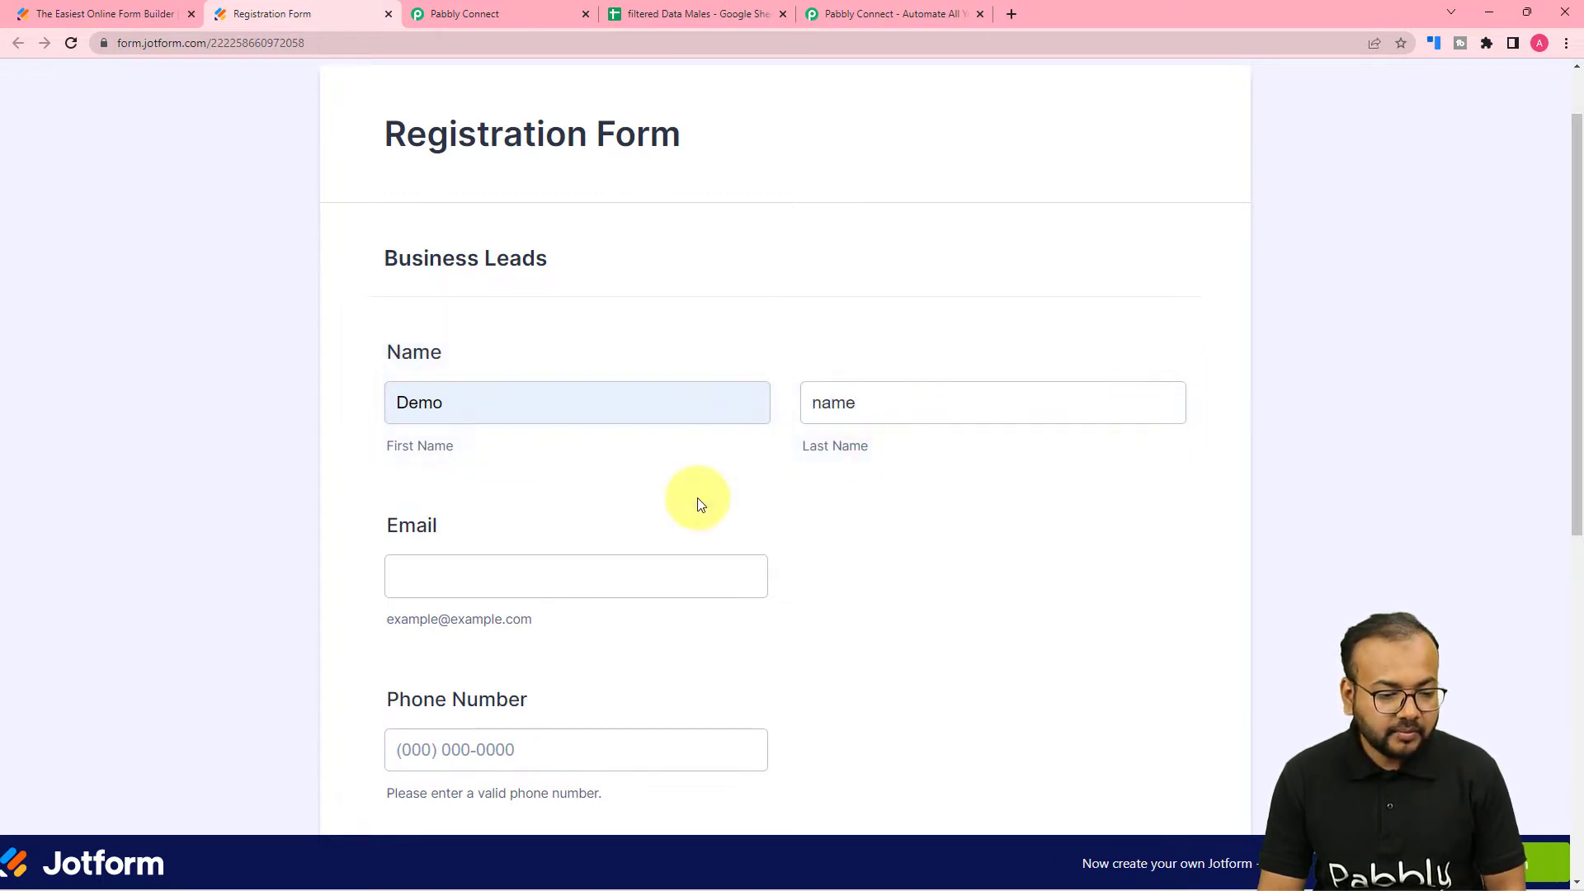
scroll(697, 502, down, 2)
click(589, 418)
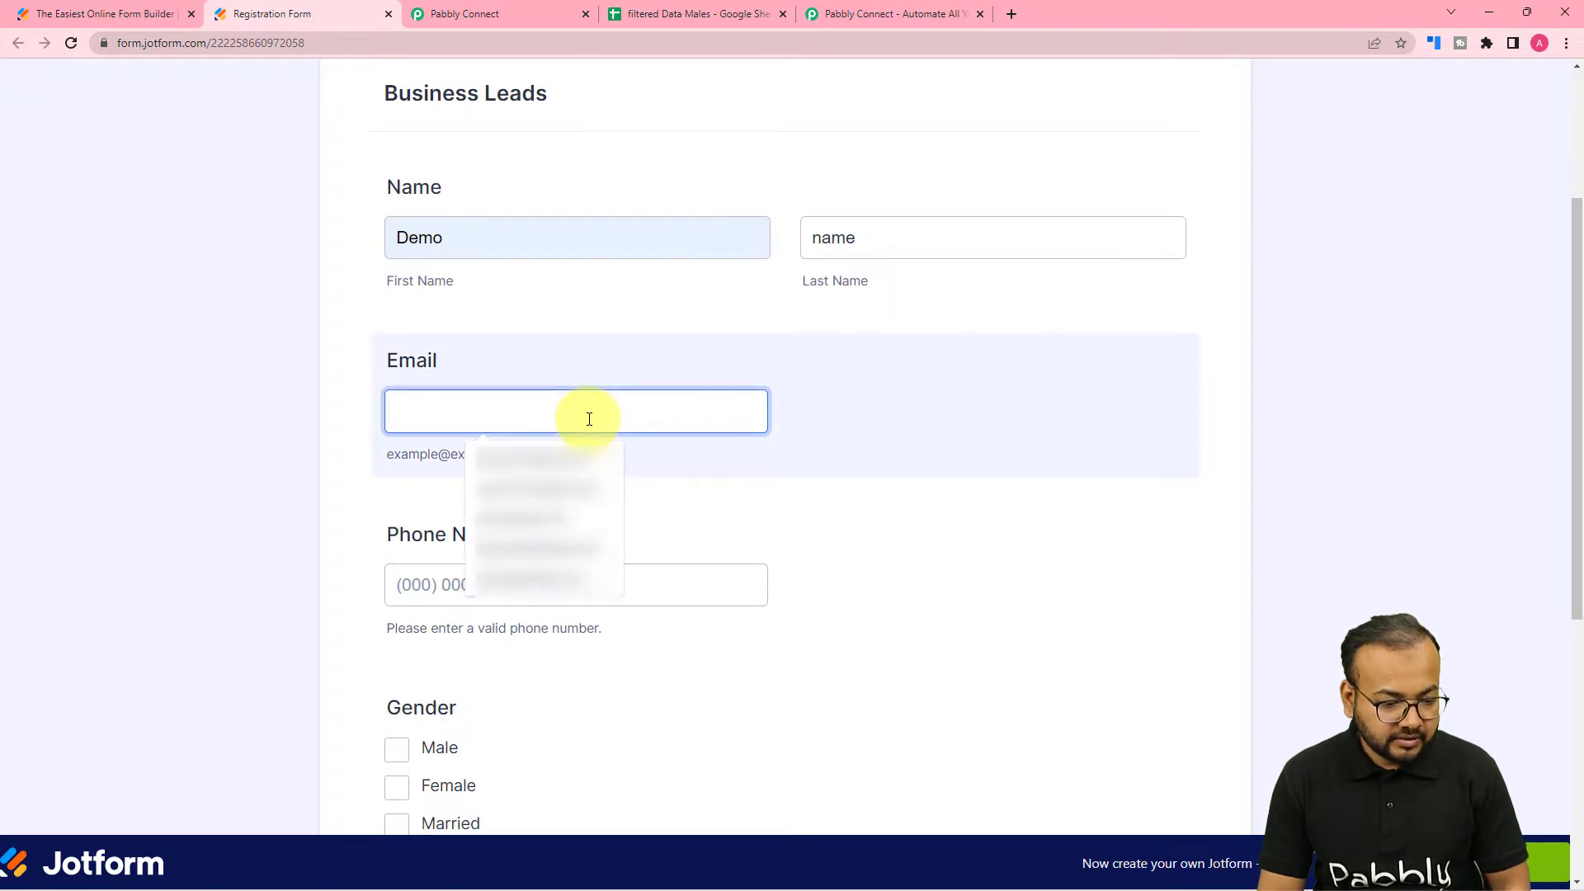
text(de)
click(559, 466)
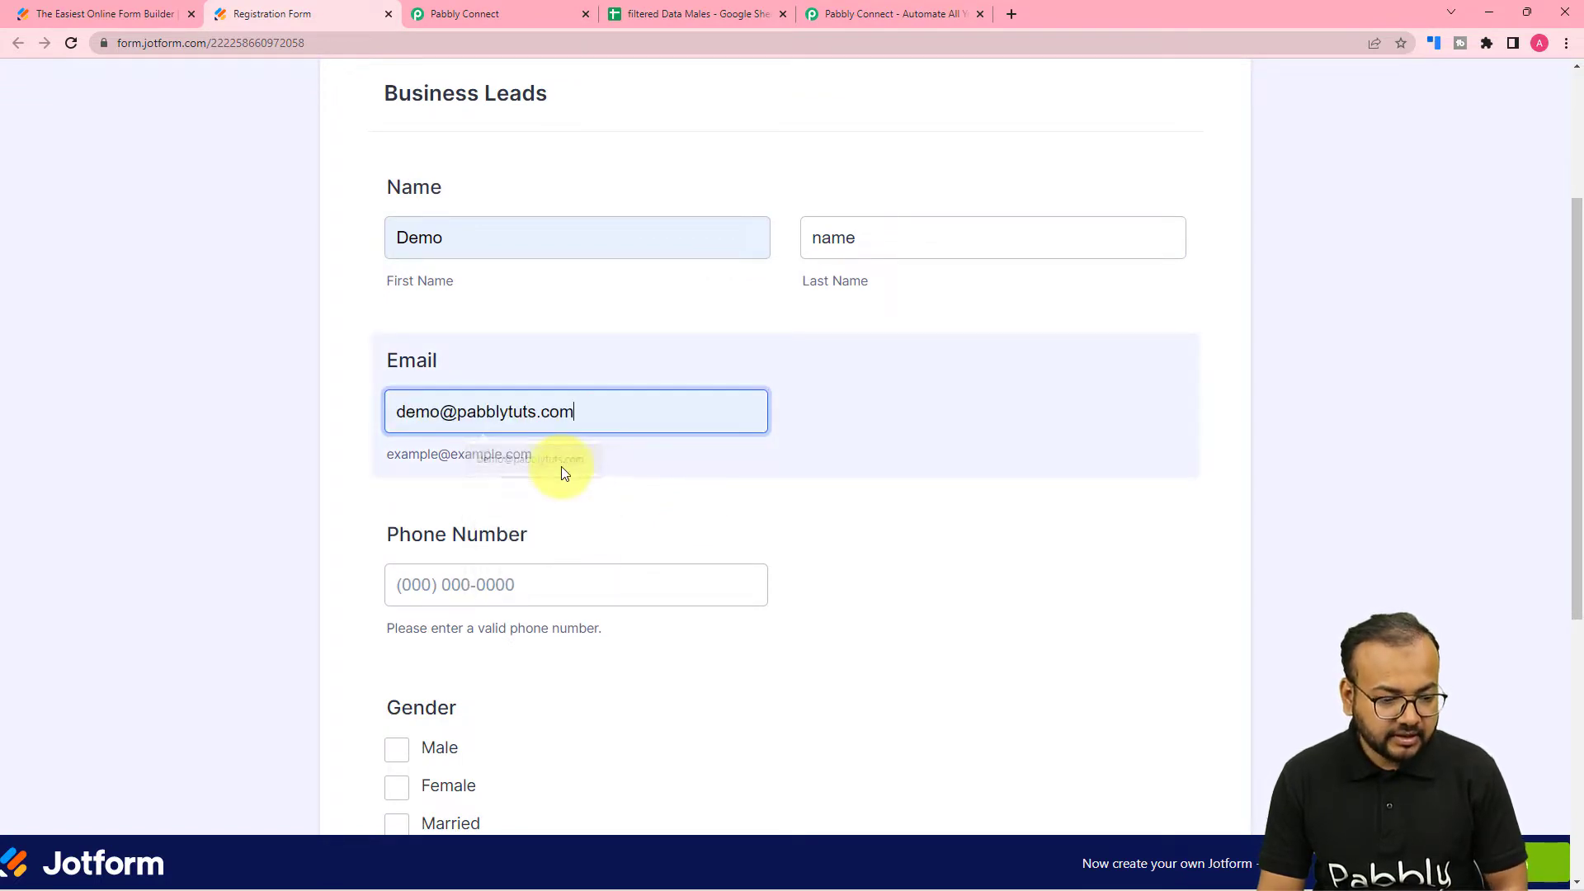
scroll(562, 434, down, 2)
click(565, 421)
text(0)
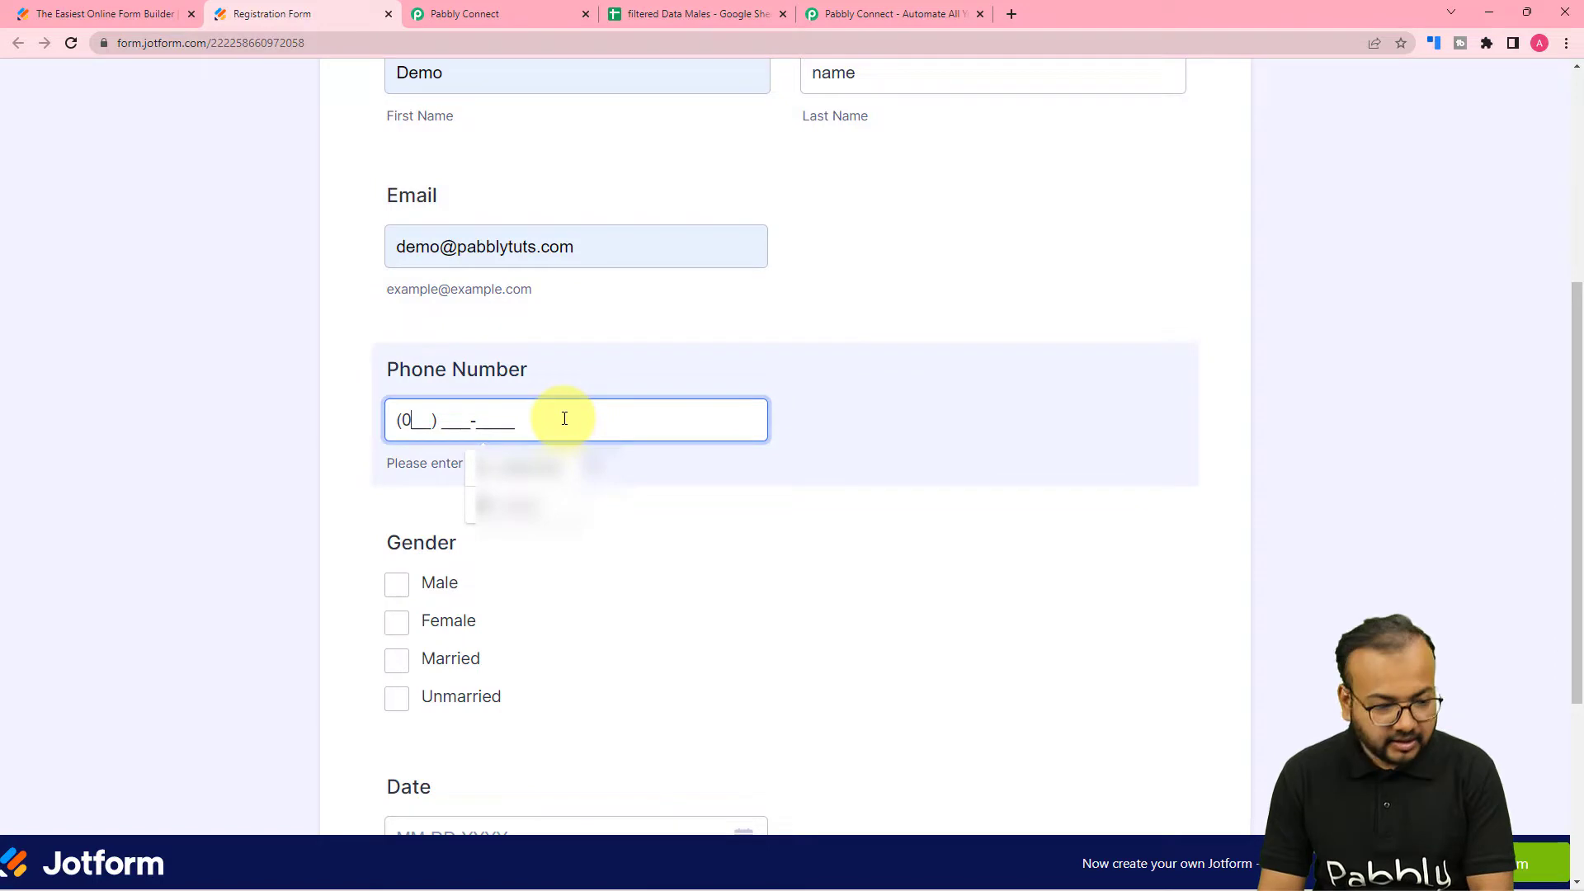
text(00) 000-0000)
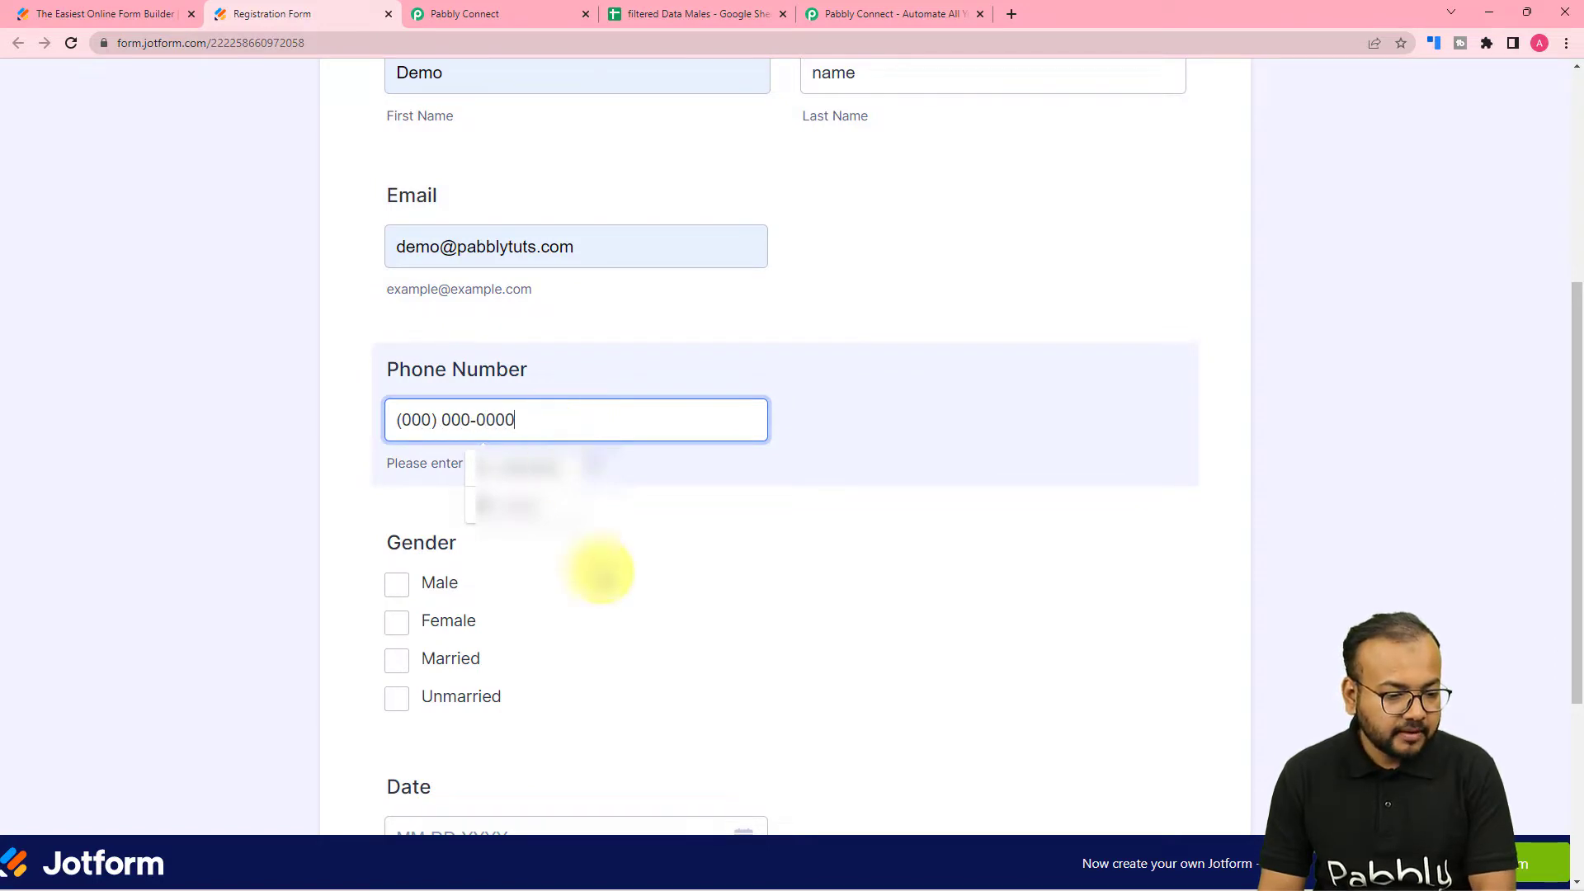
click(601, 568)
- Tick Female and Married, pick 12-01-2022 as the date, and submit the test entry
scroll(388, 520, down, 2)
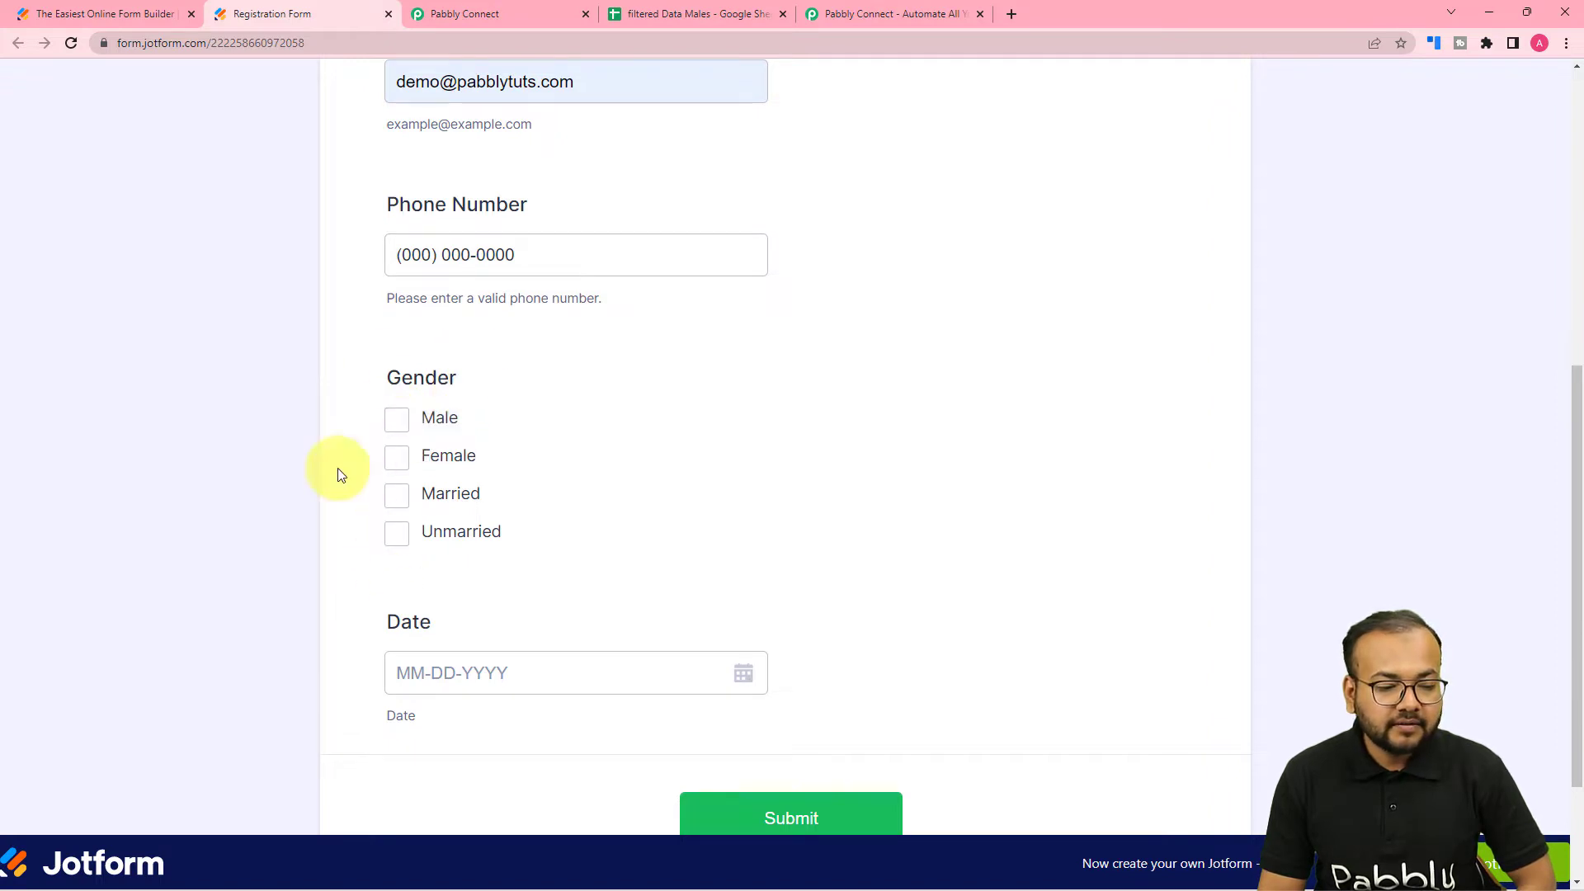
scroll(429, 528, down, 2)
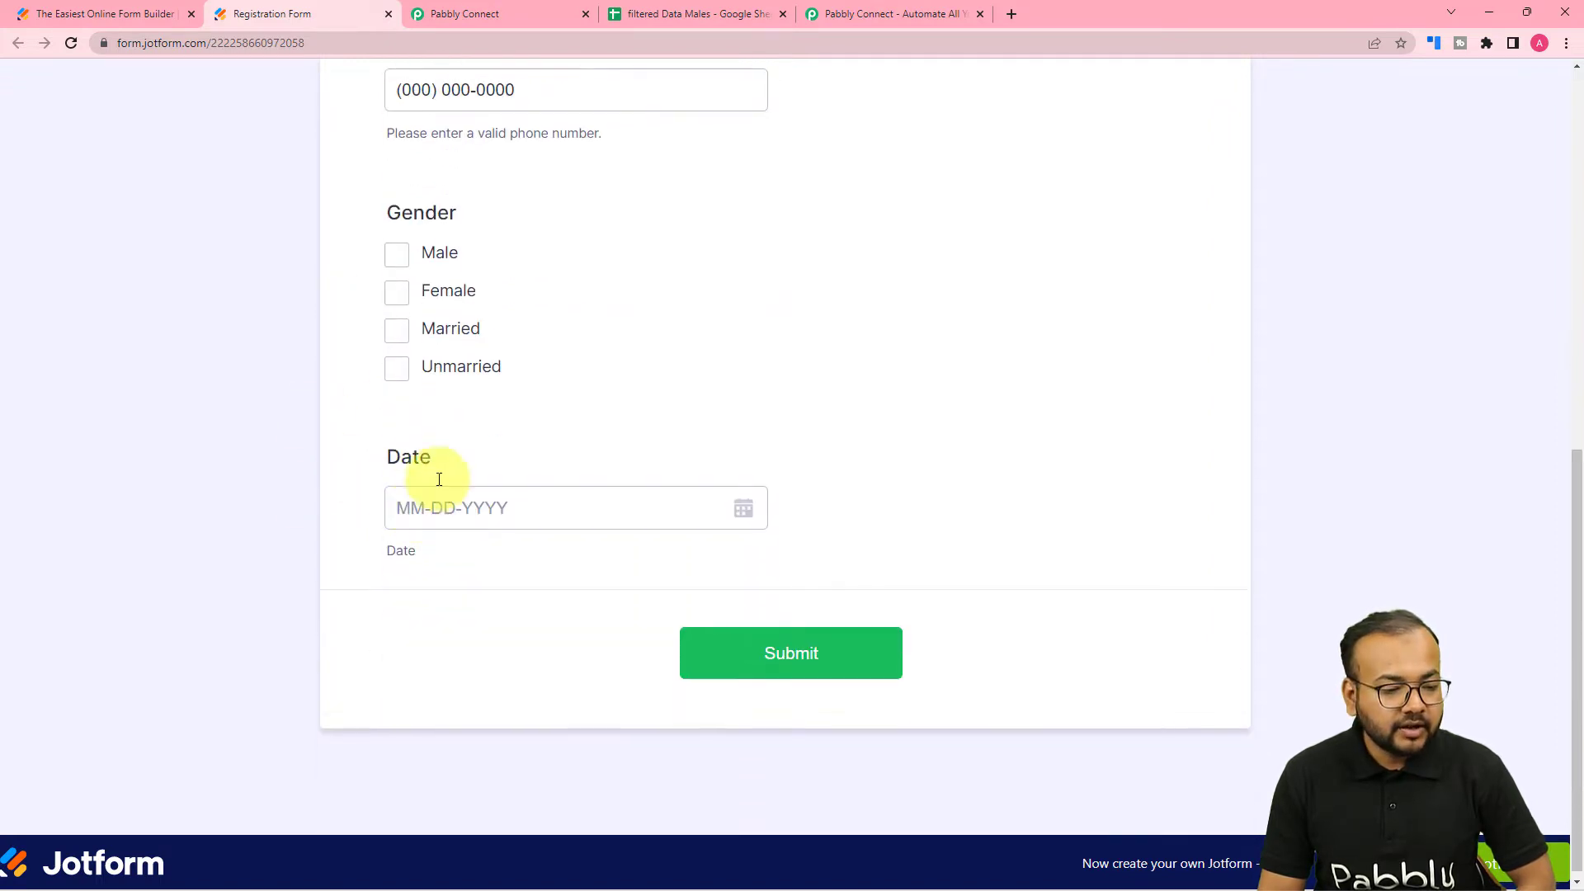
click(397, 294)
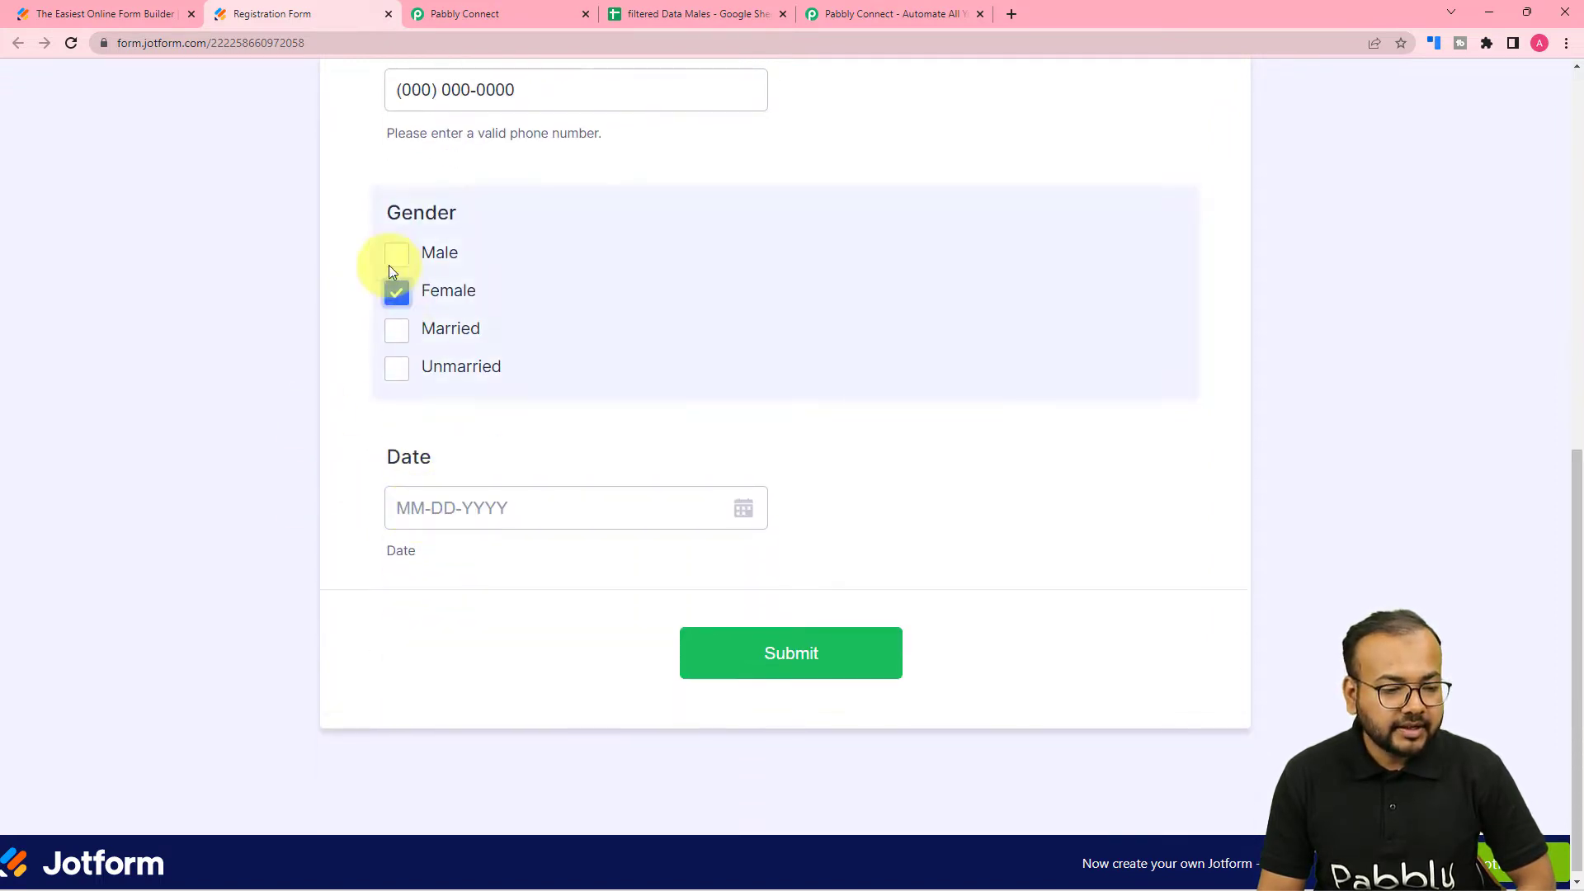
click(394, 333)
click(747, 508)
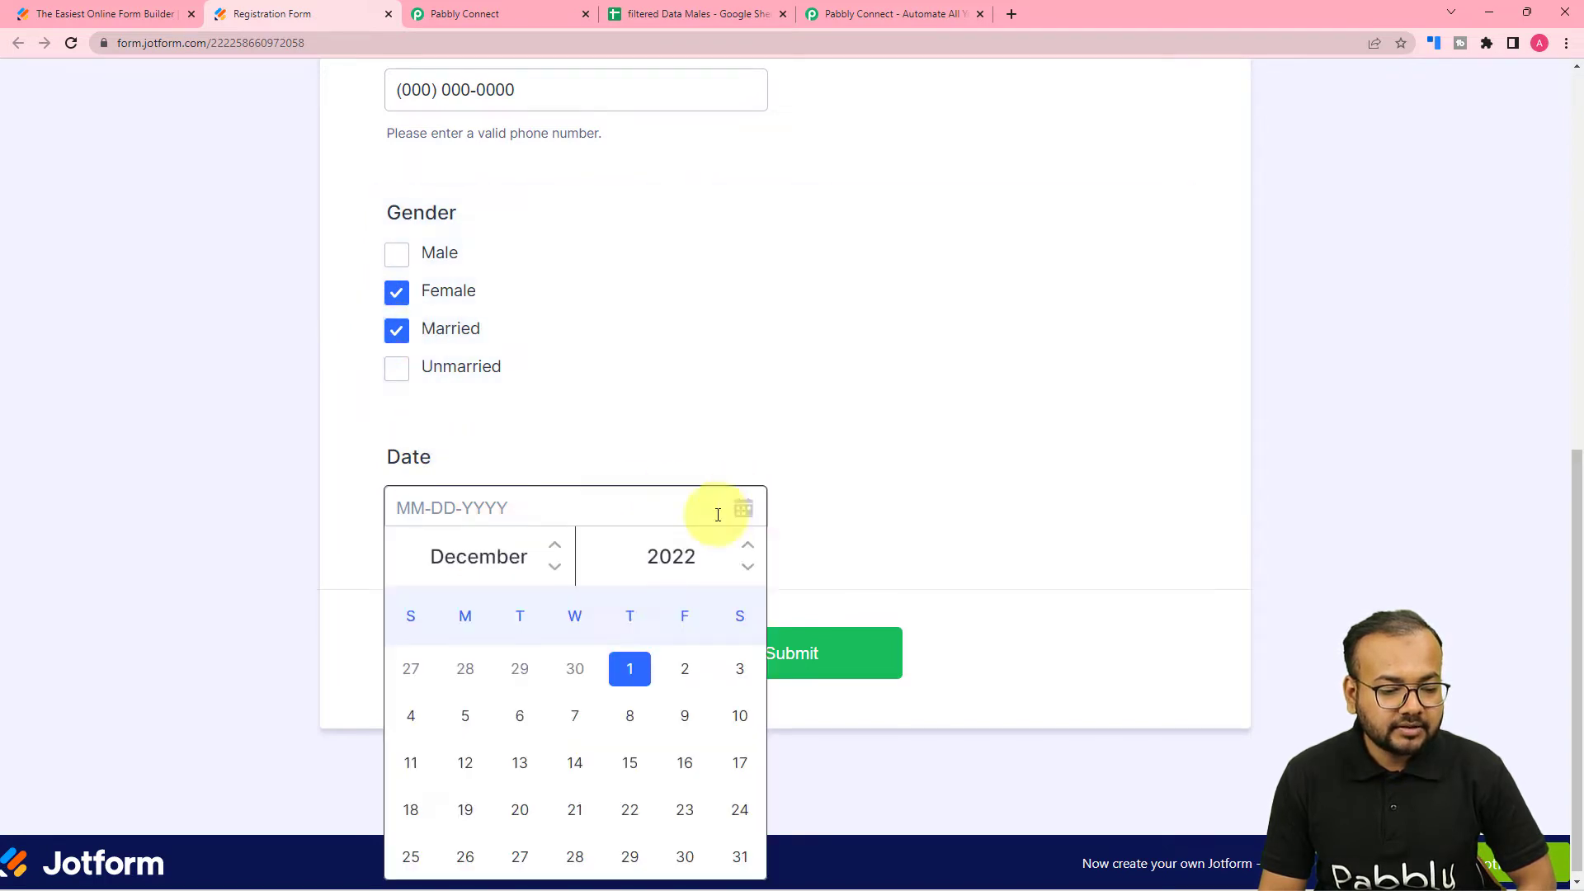
click(622, 680)
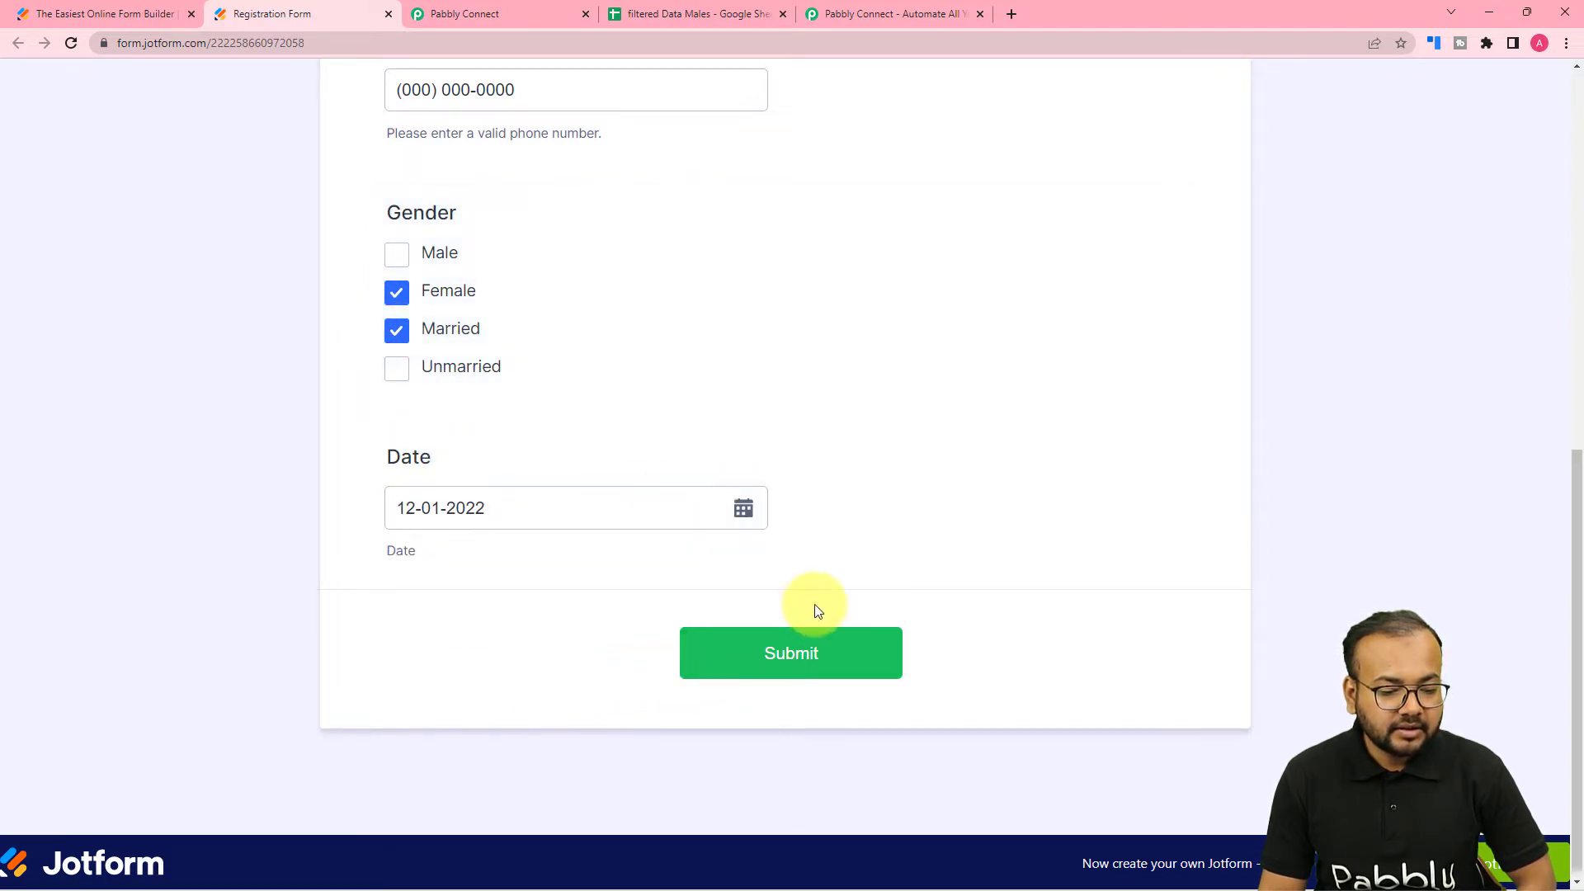
click(793, 656)
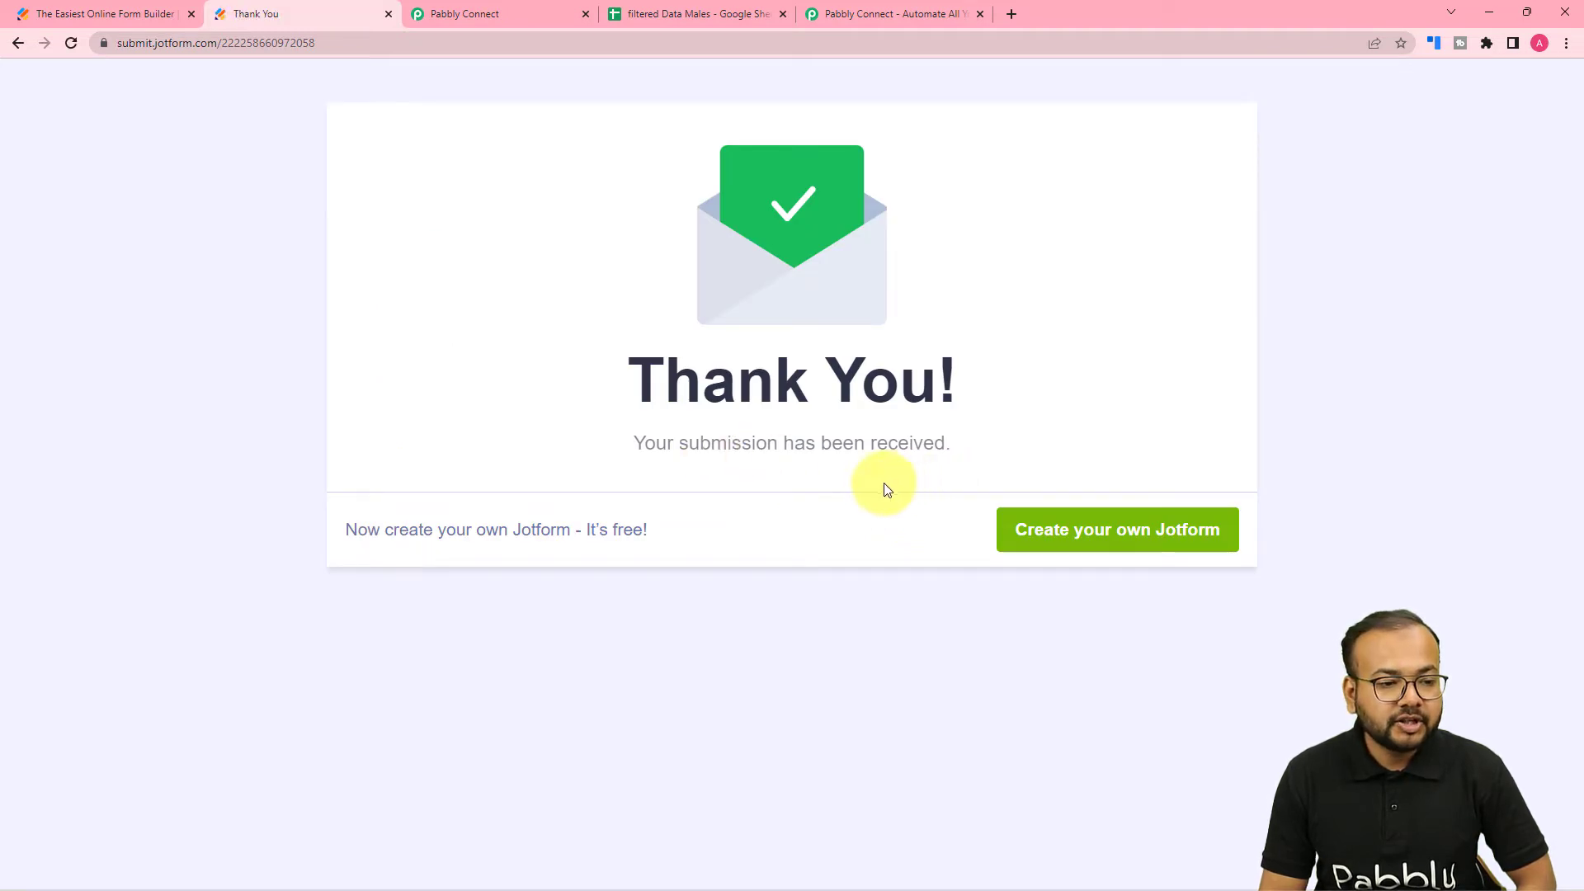
- Check the trigger's captured fields: Demo, name, Female, Married and 12/01/2022
click(526, 9)
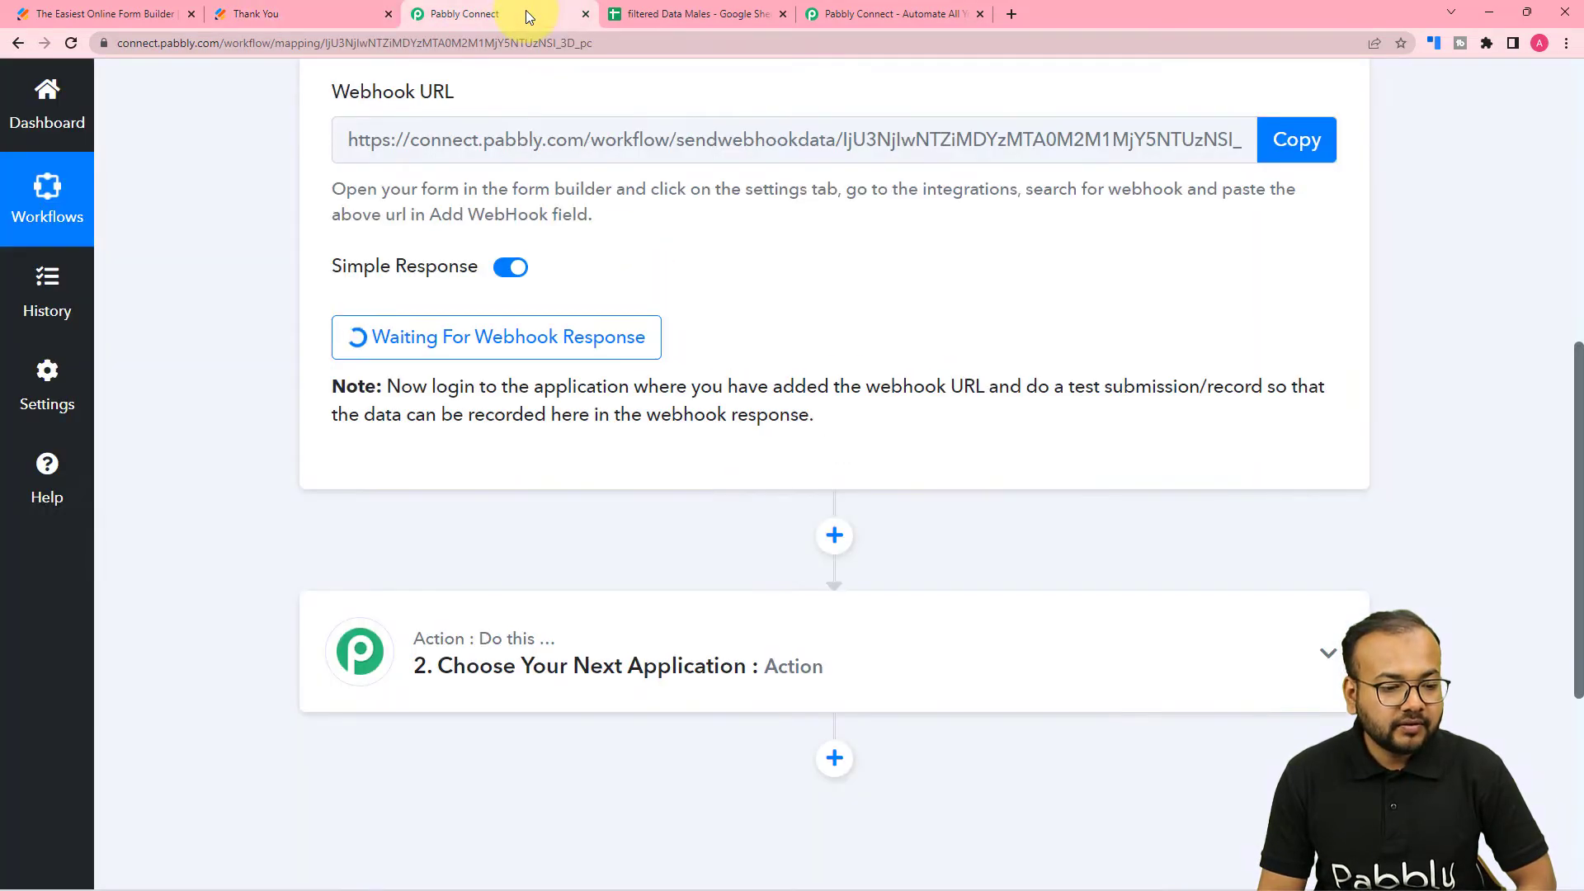
scroll(211, 264, down, 5)
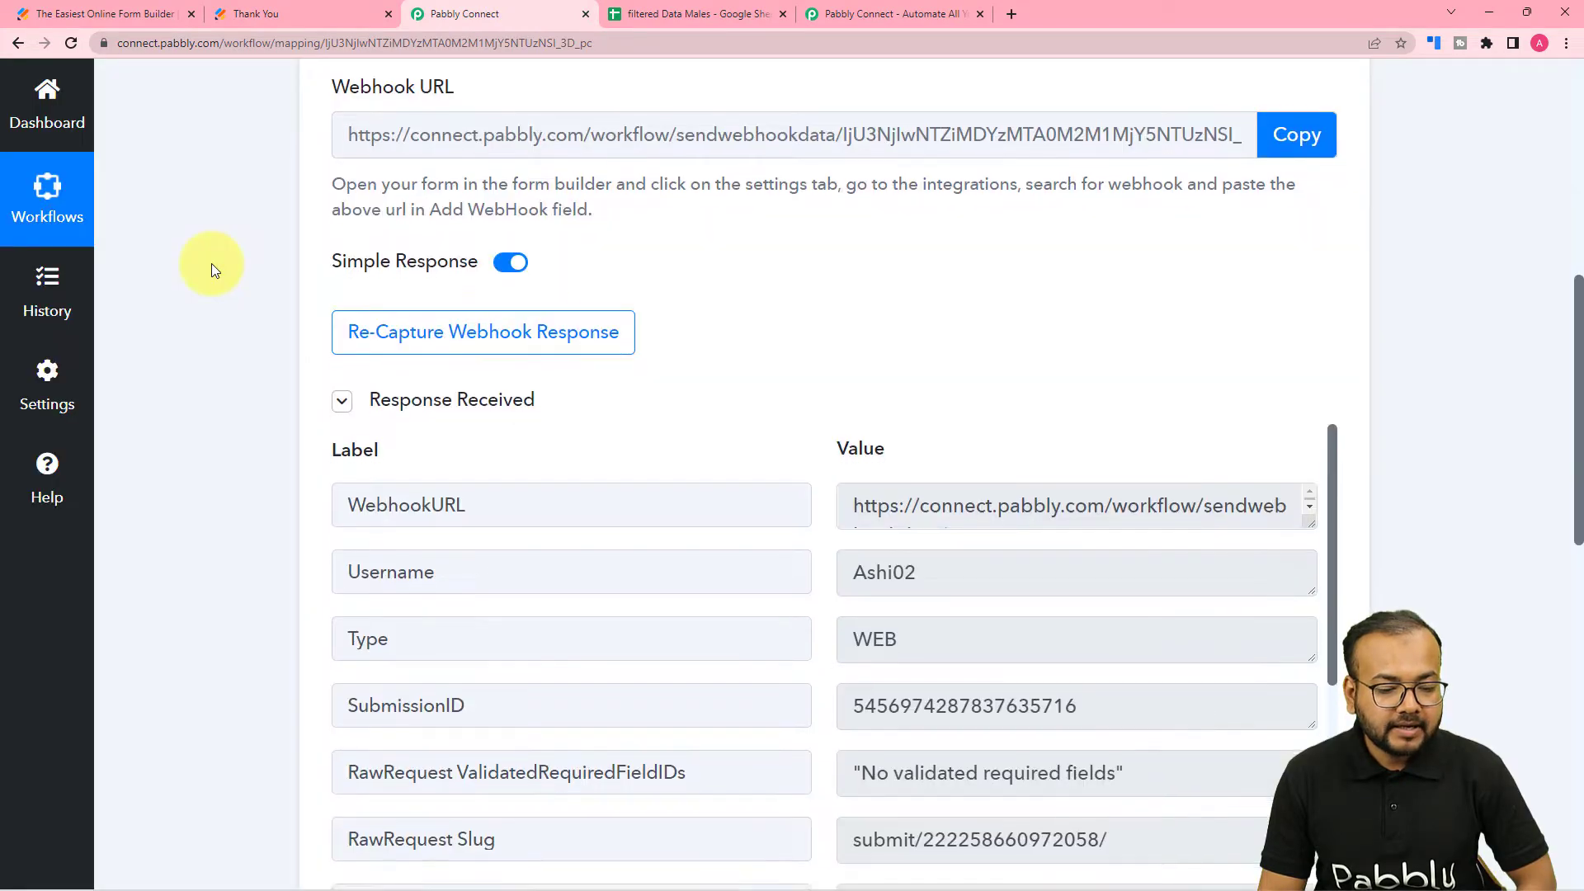
scroll(715, 245, down, 5)
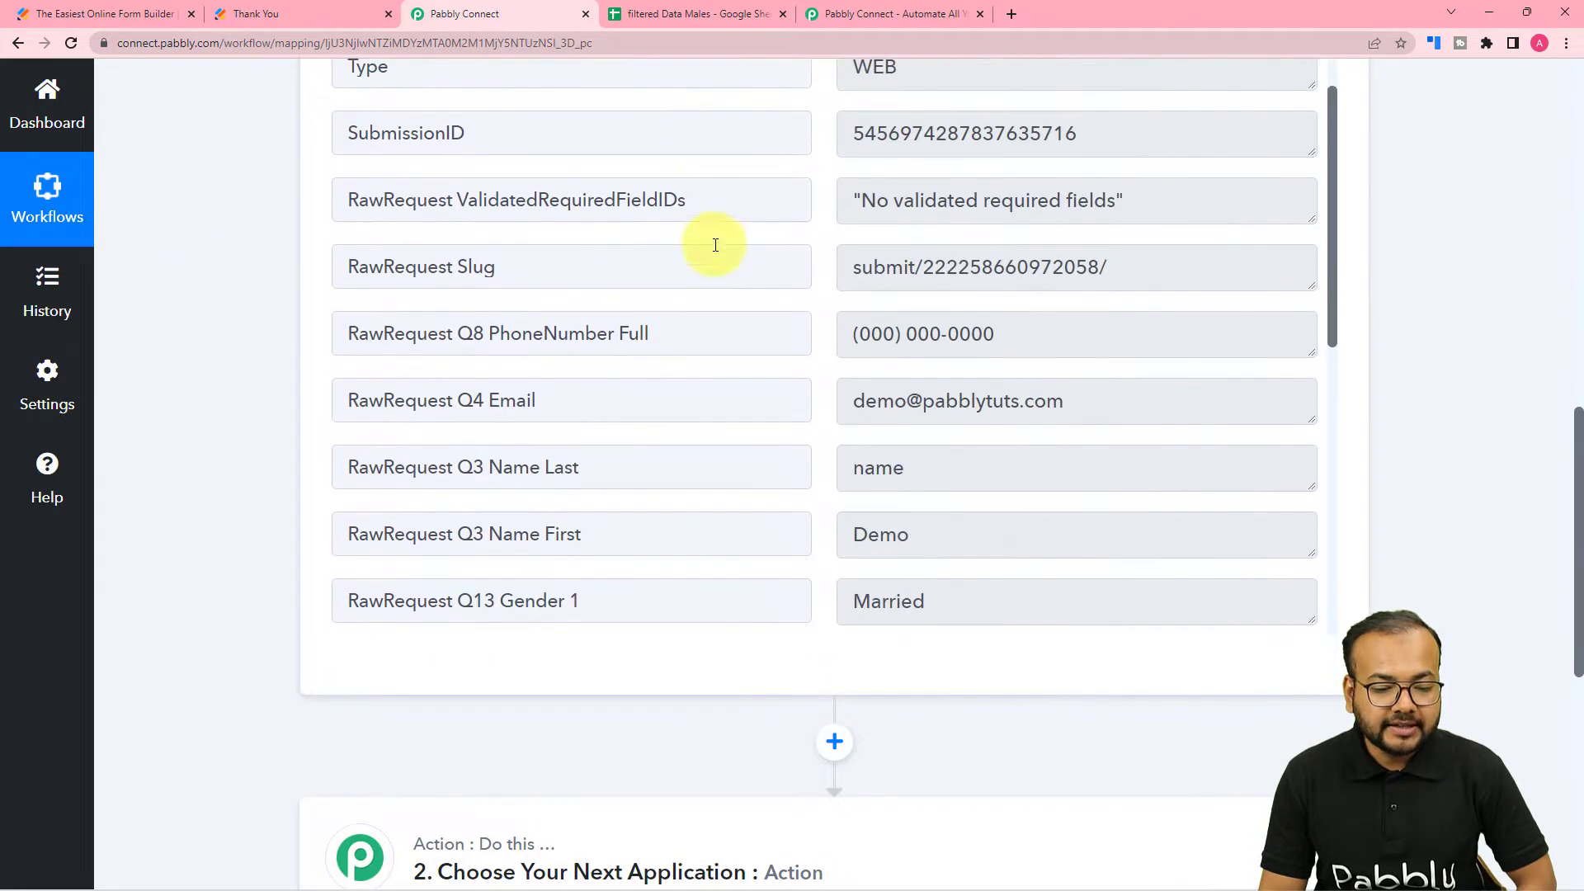
scroll(716, 245, down, 1)
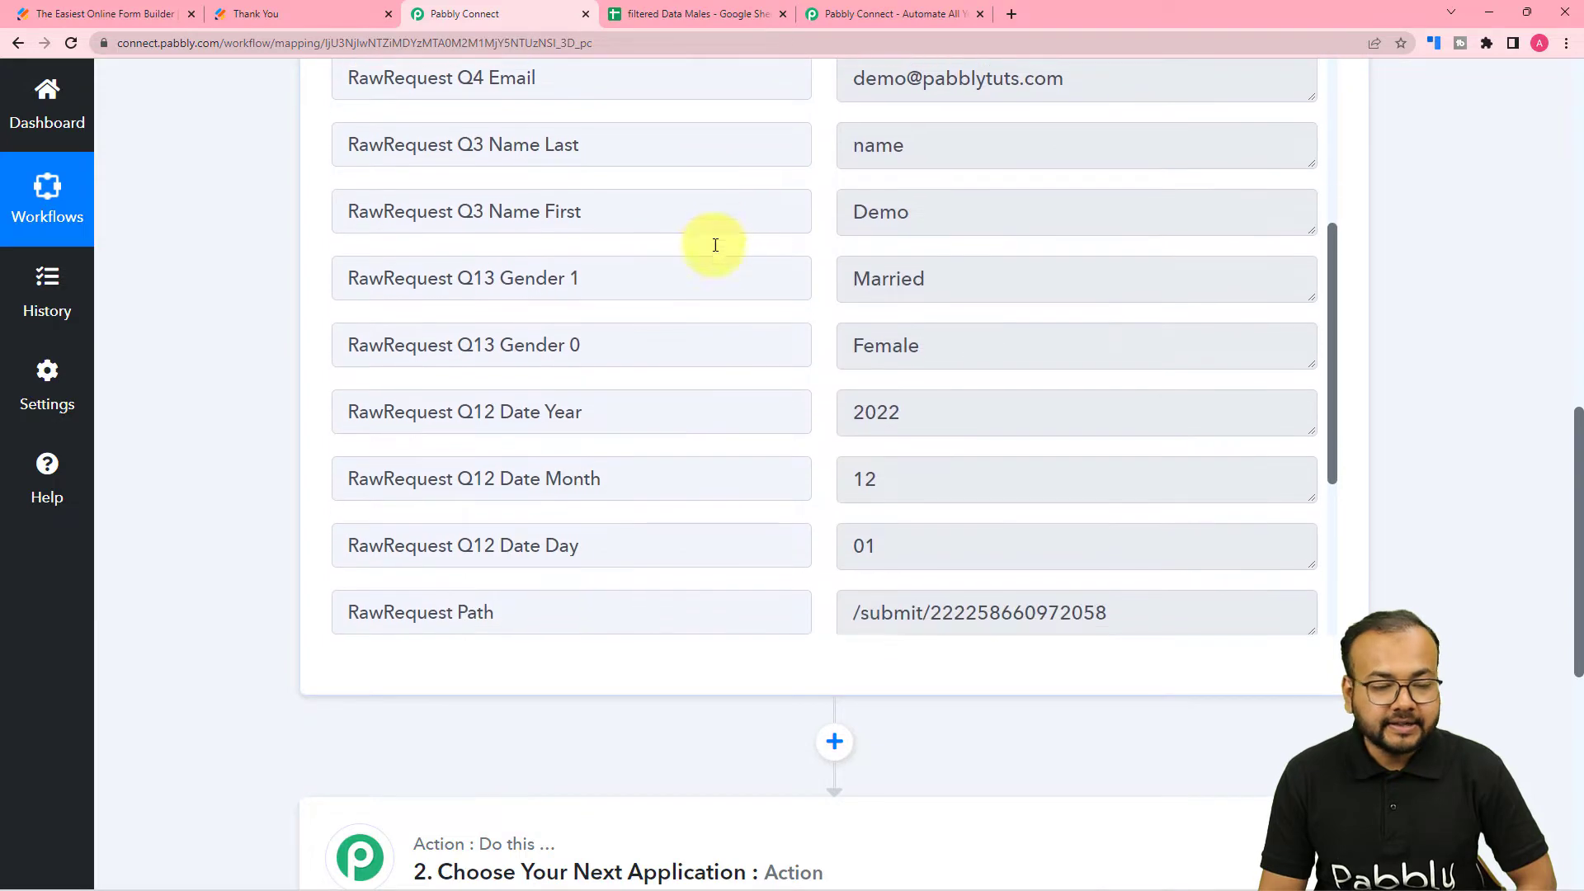
- Reload the Jotform page for a blank form showing Male, Female, Married and Unmarried options
click(240, 15)
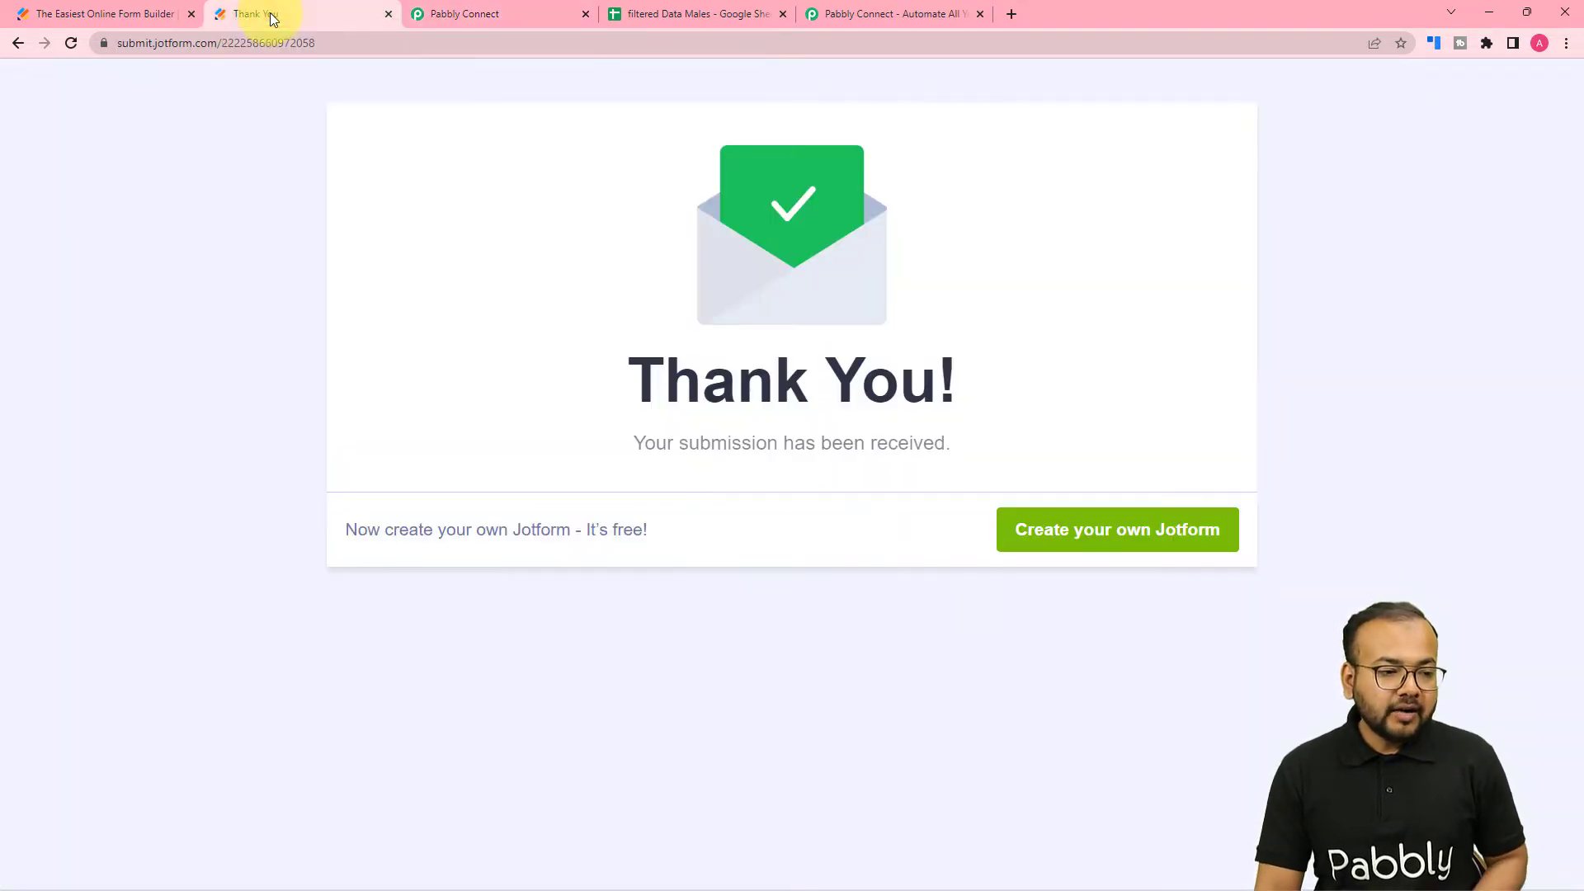
click(415, 48)
key(Return)
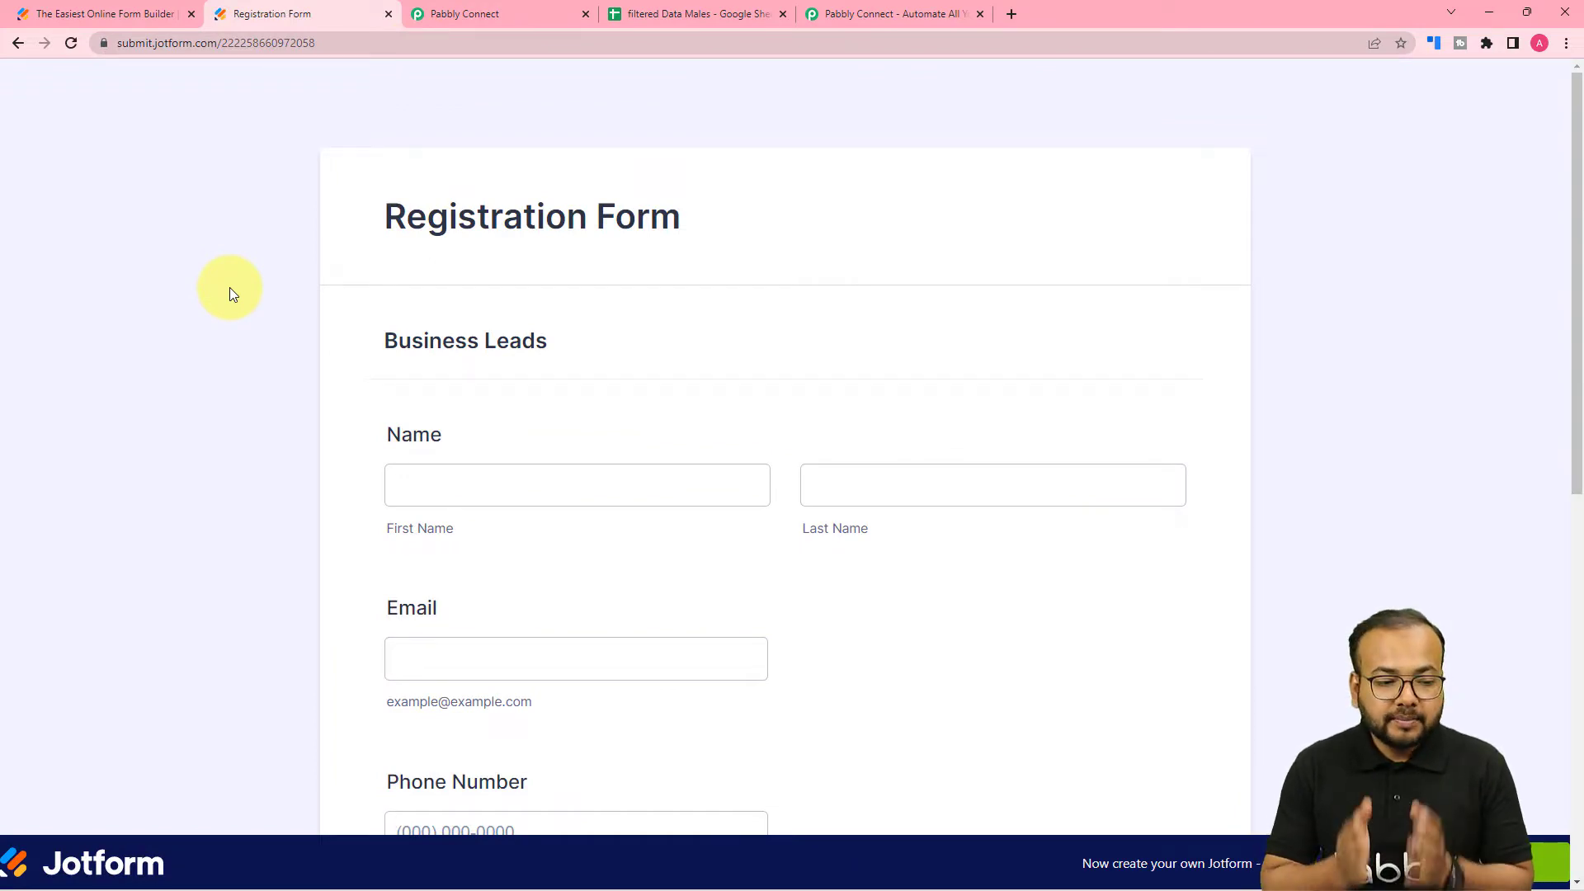
scroll(237, 309, down, 7)
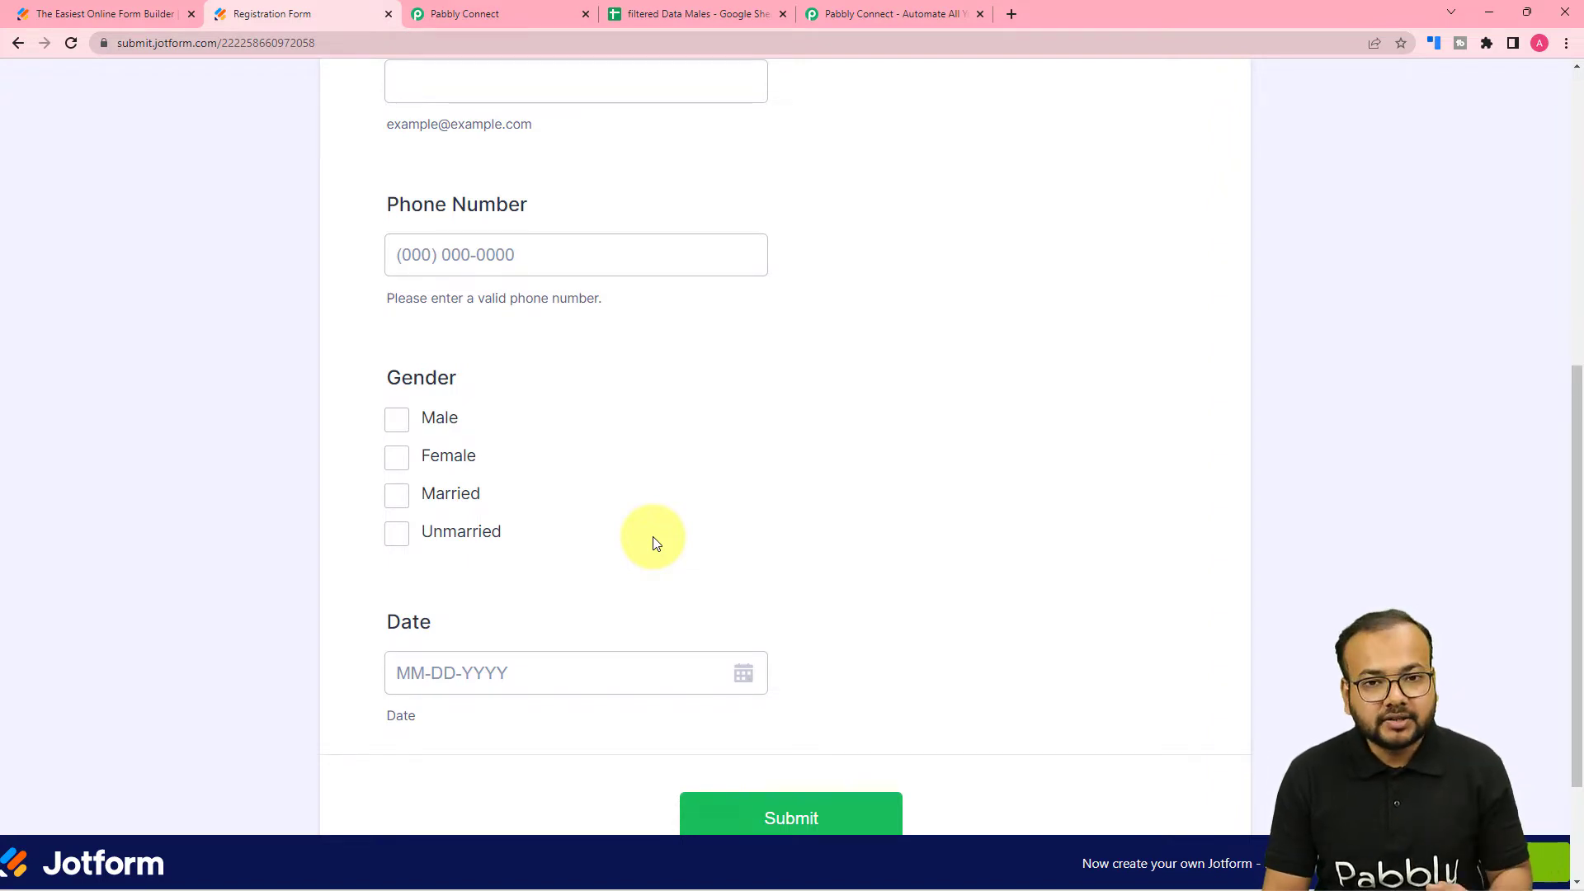
click(512, 18)
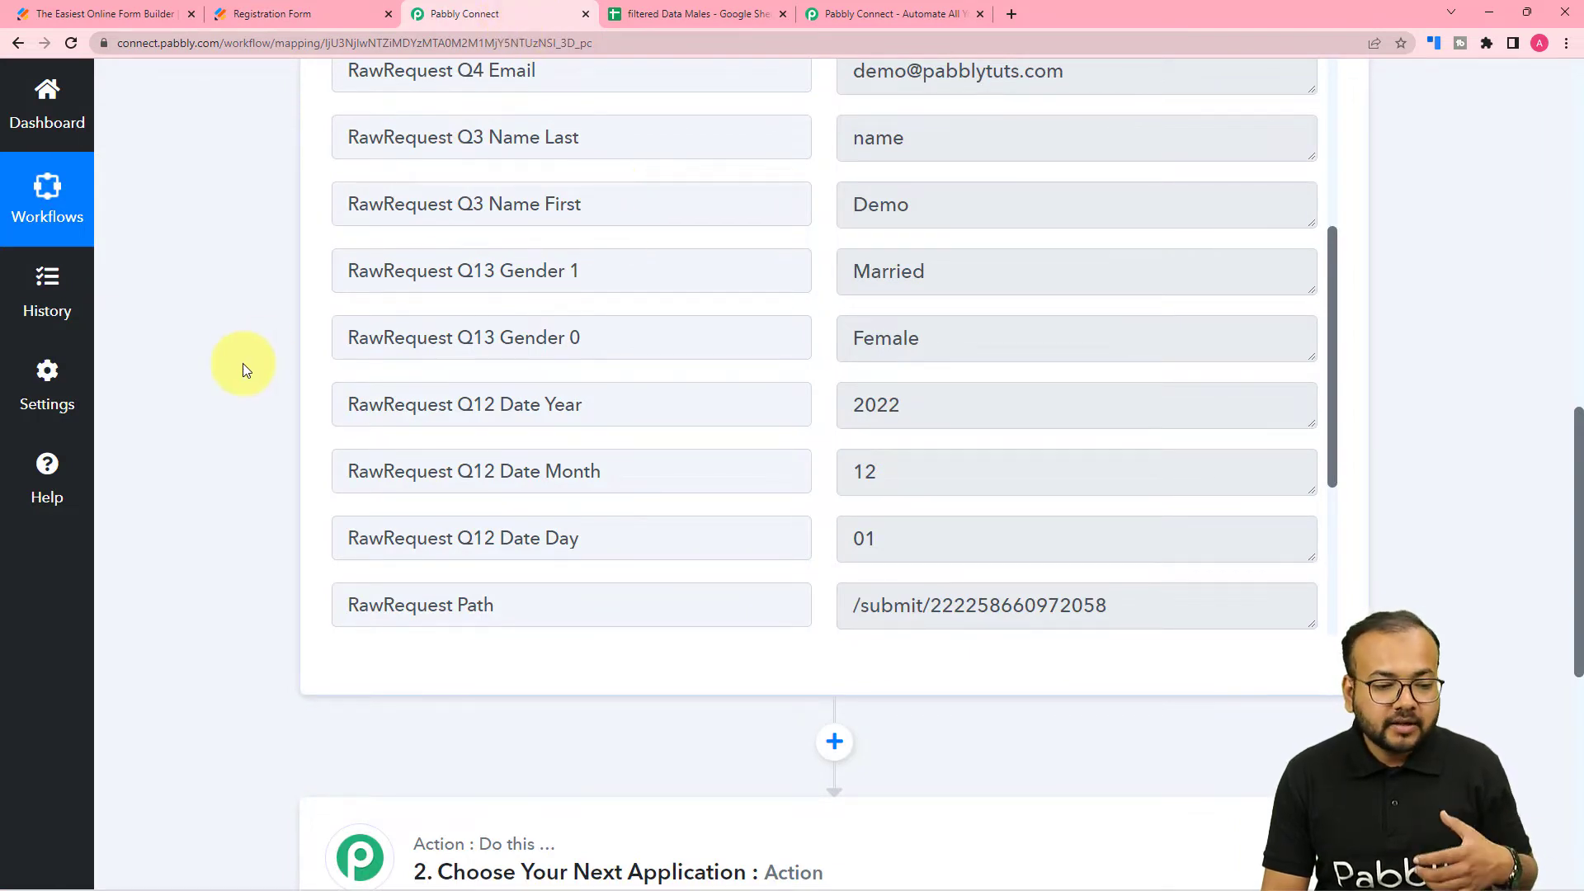
- Add Filter by Pabbly as the second step and review the captured response fields
scroll(243, 363, down, 5)
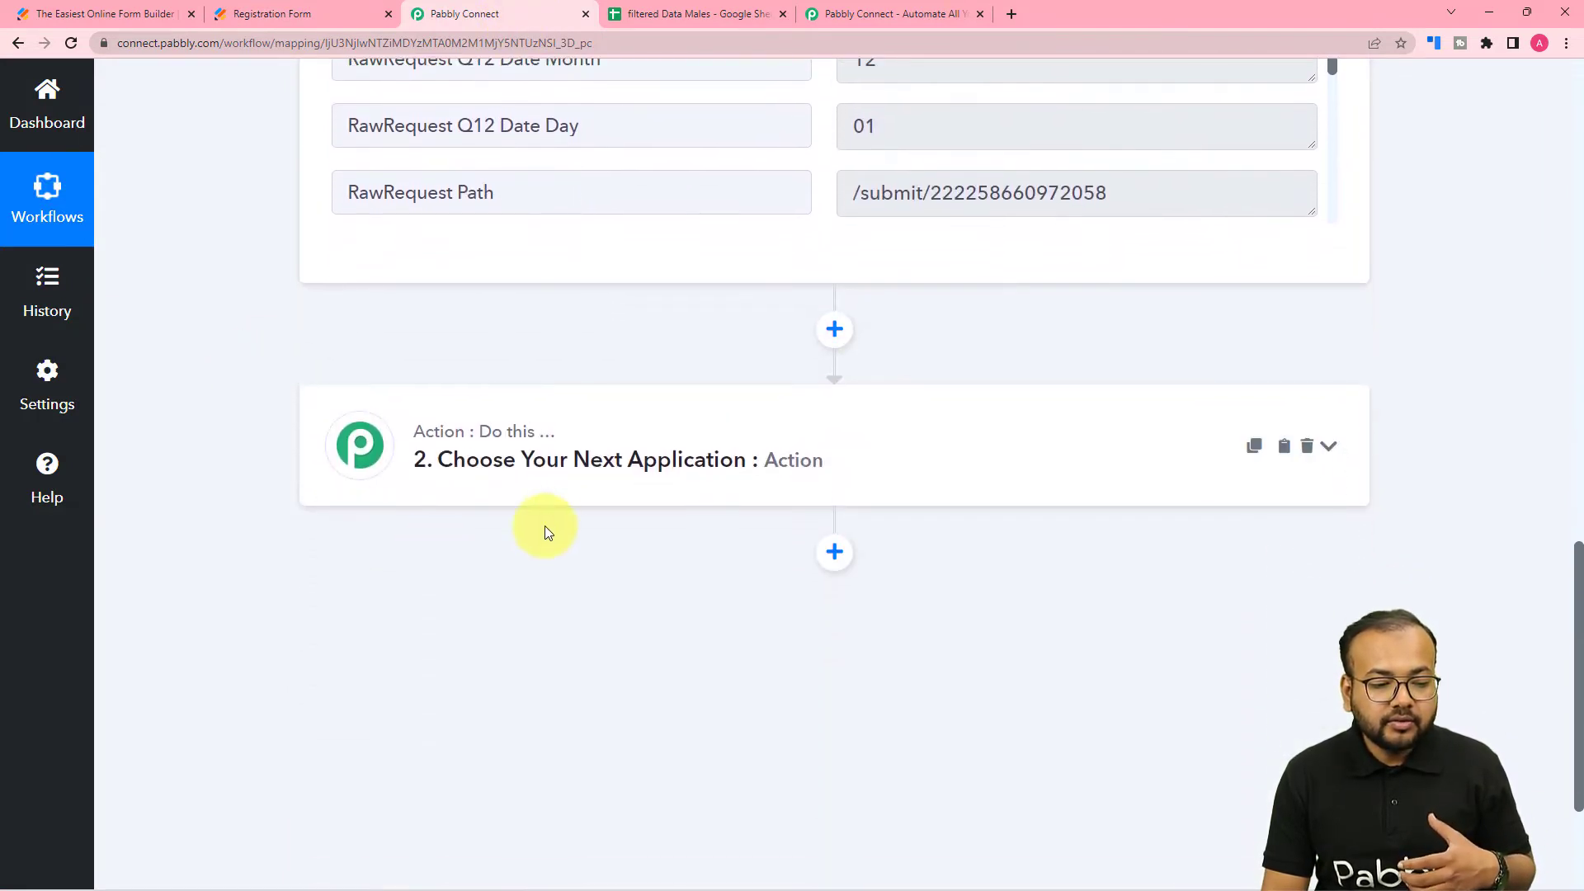
click(551, 476)
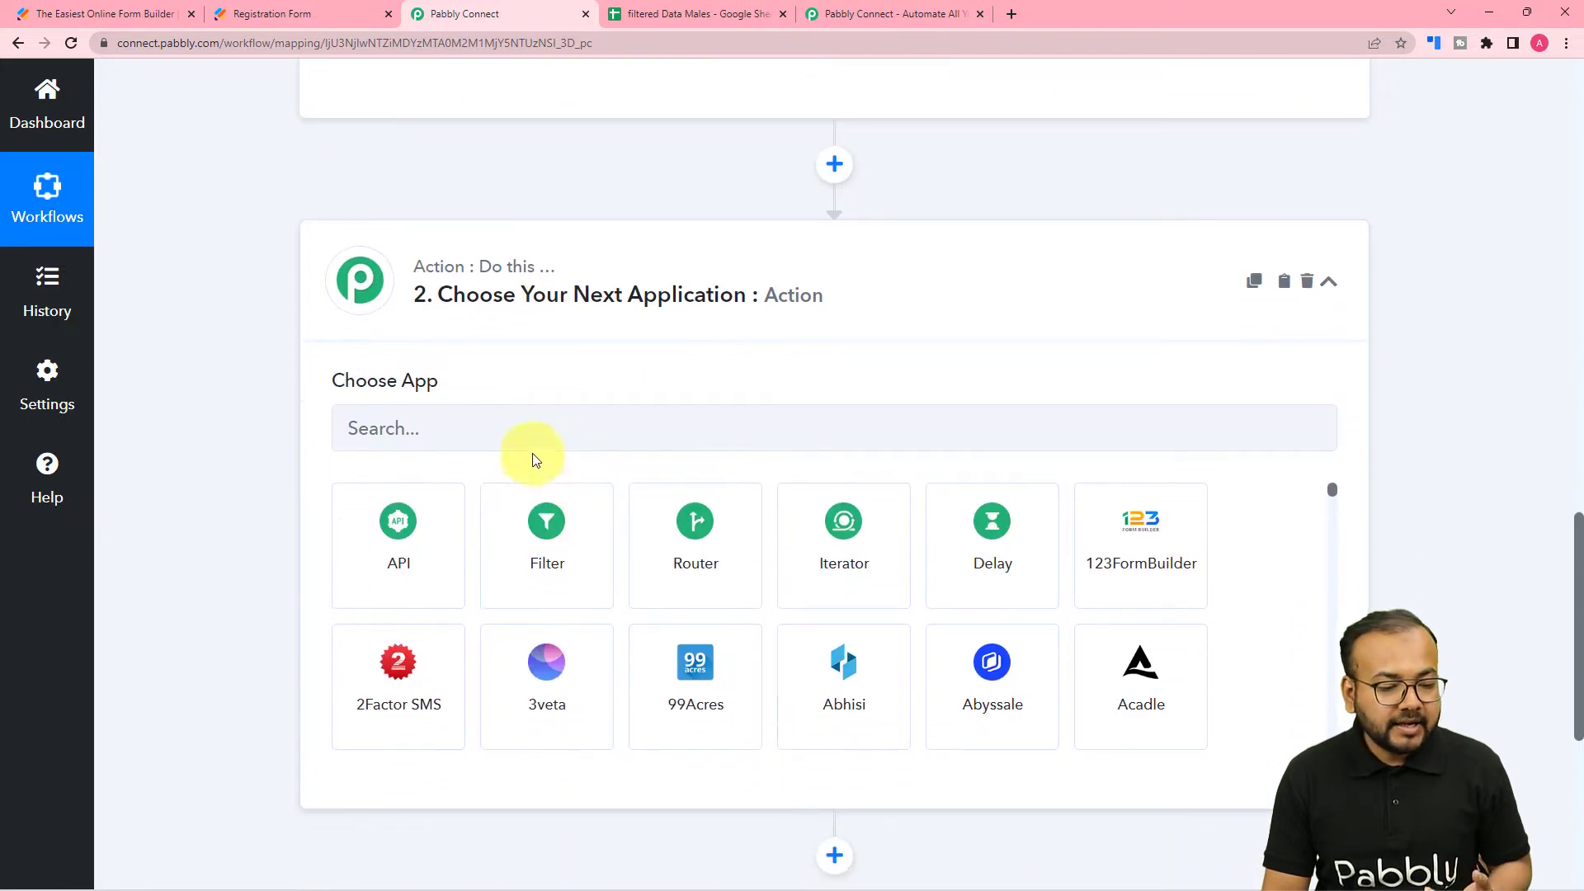
click(531, 592)
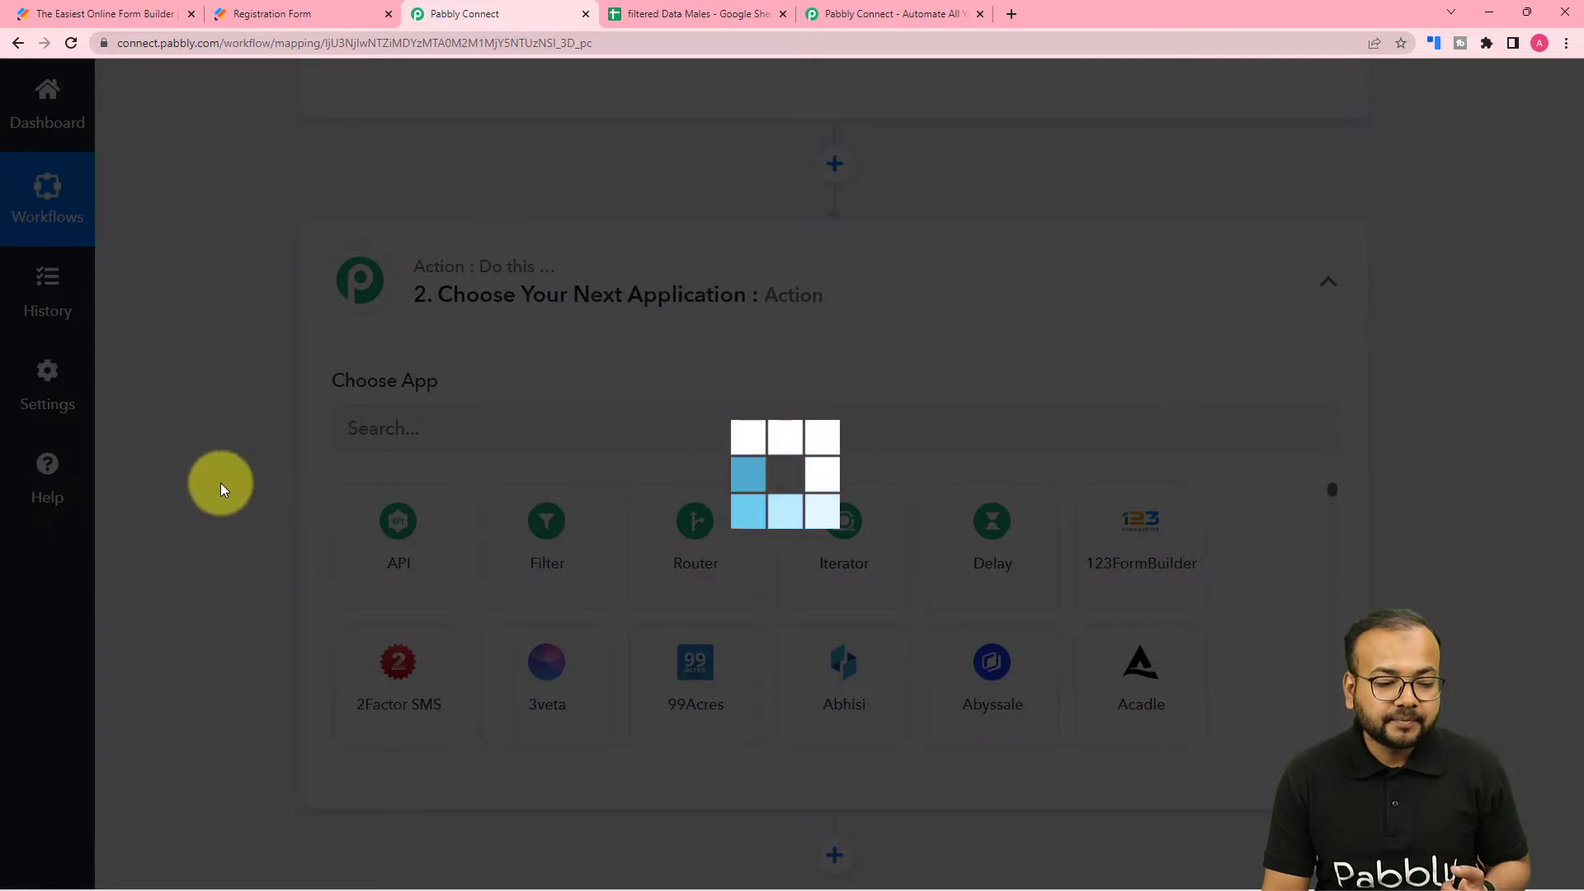
scroll(220, 483, down, 2)
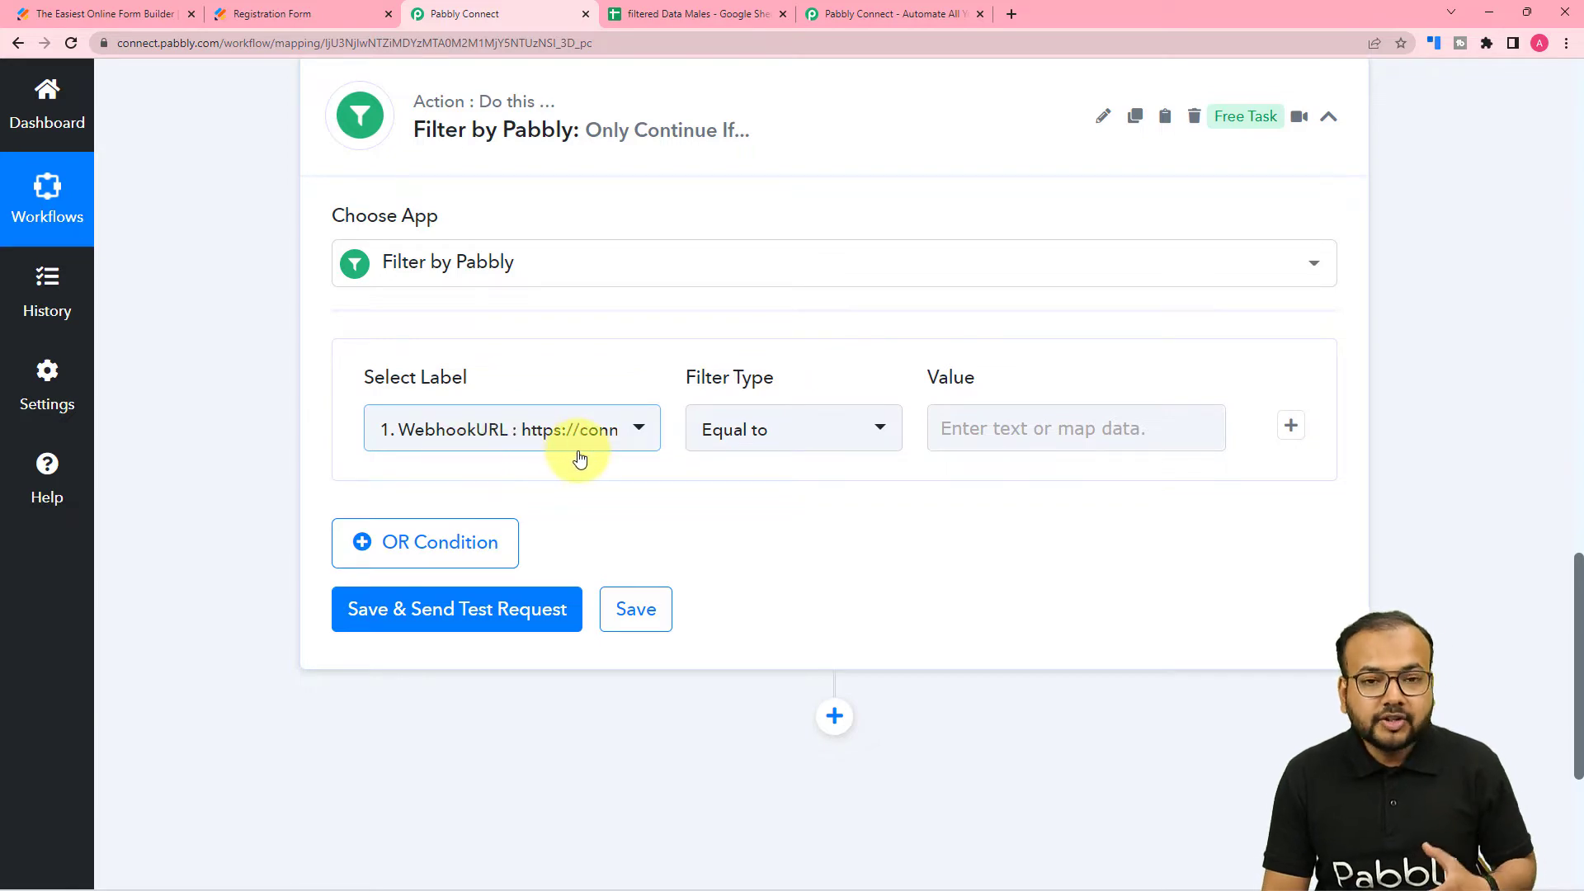
scroll(505, 481, up, 8)
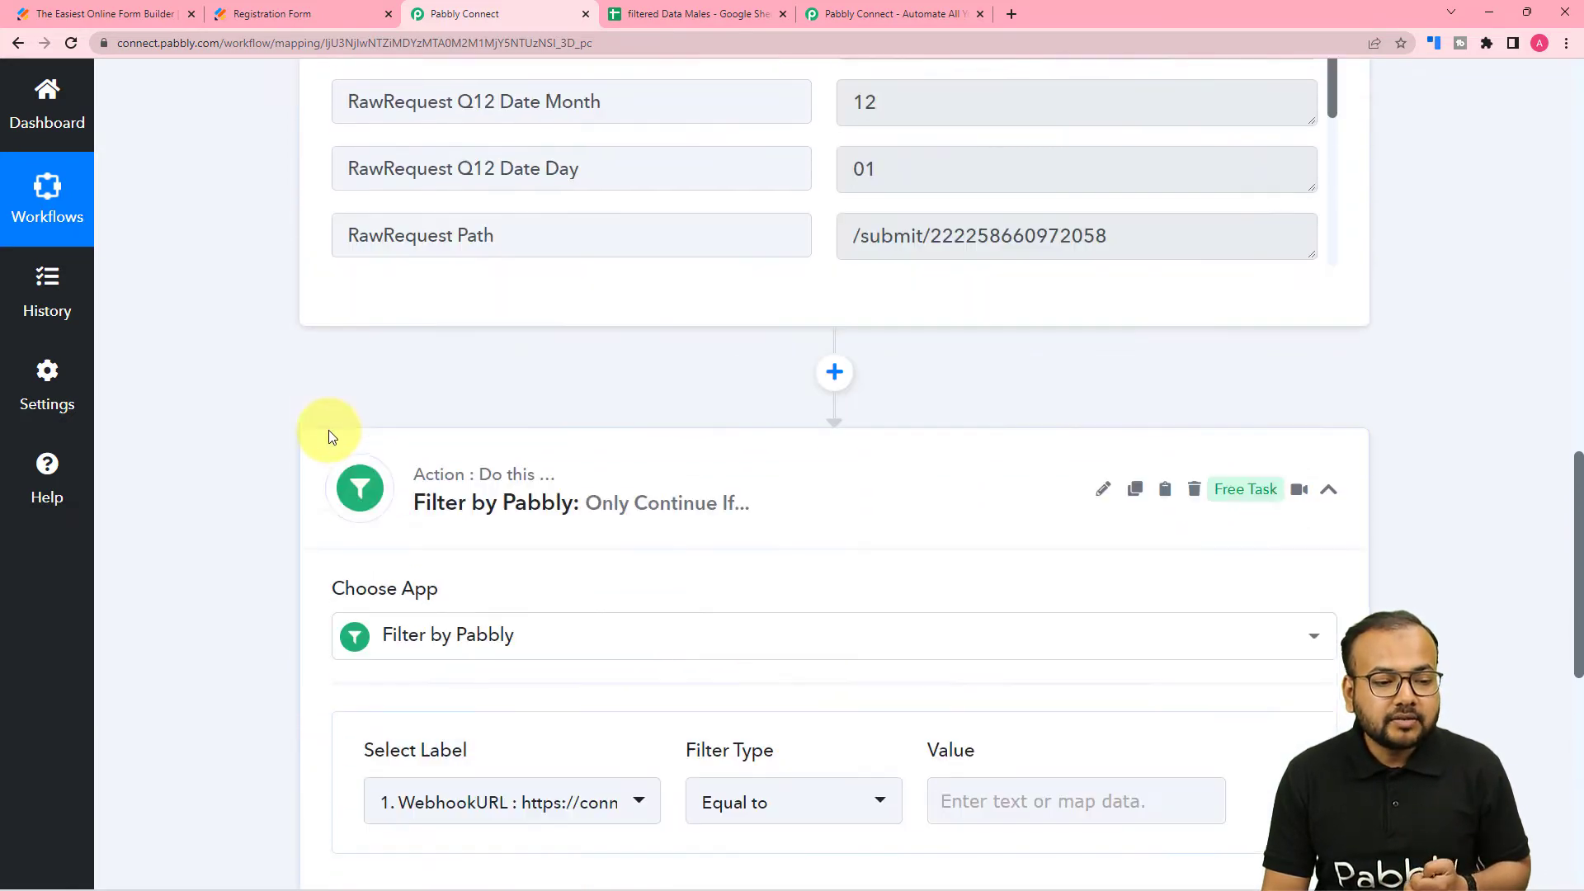
scroll(328, 429, up, 3)
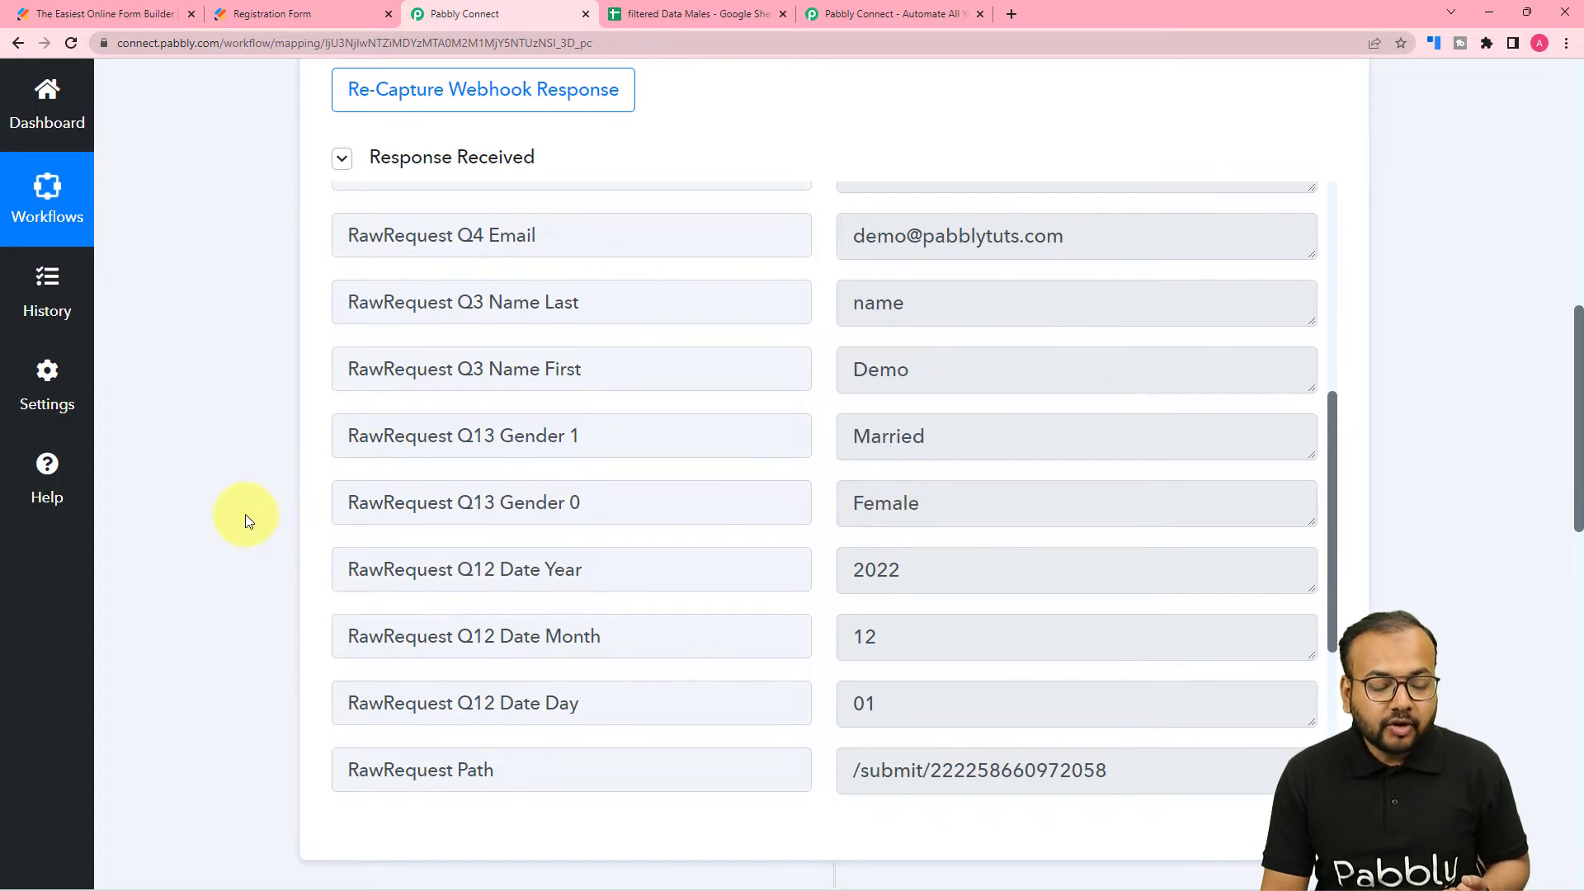
scroll(247, 520, down, 1)
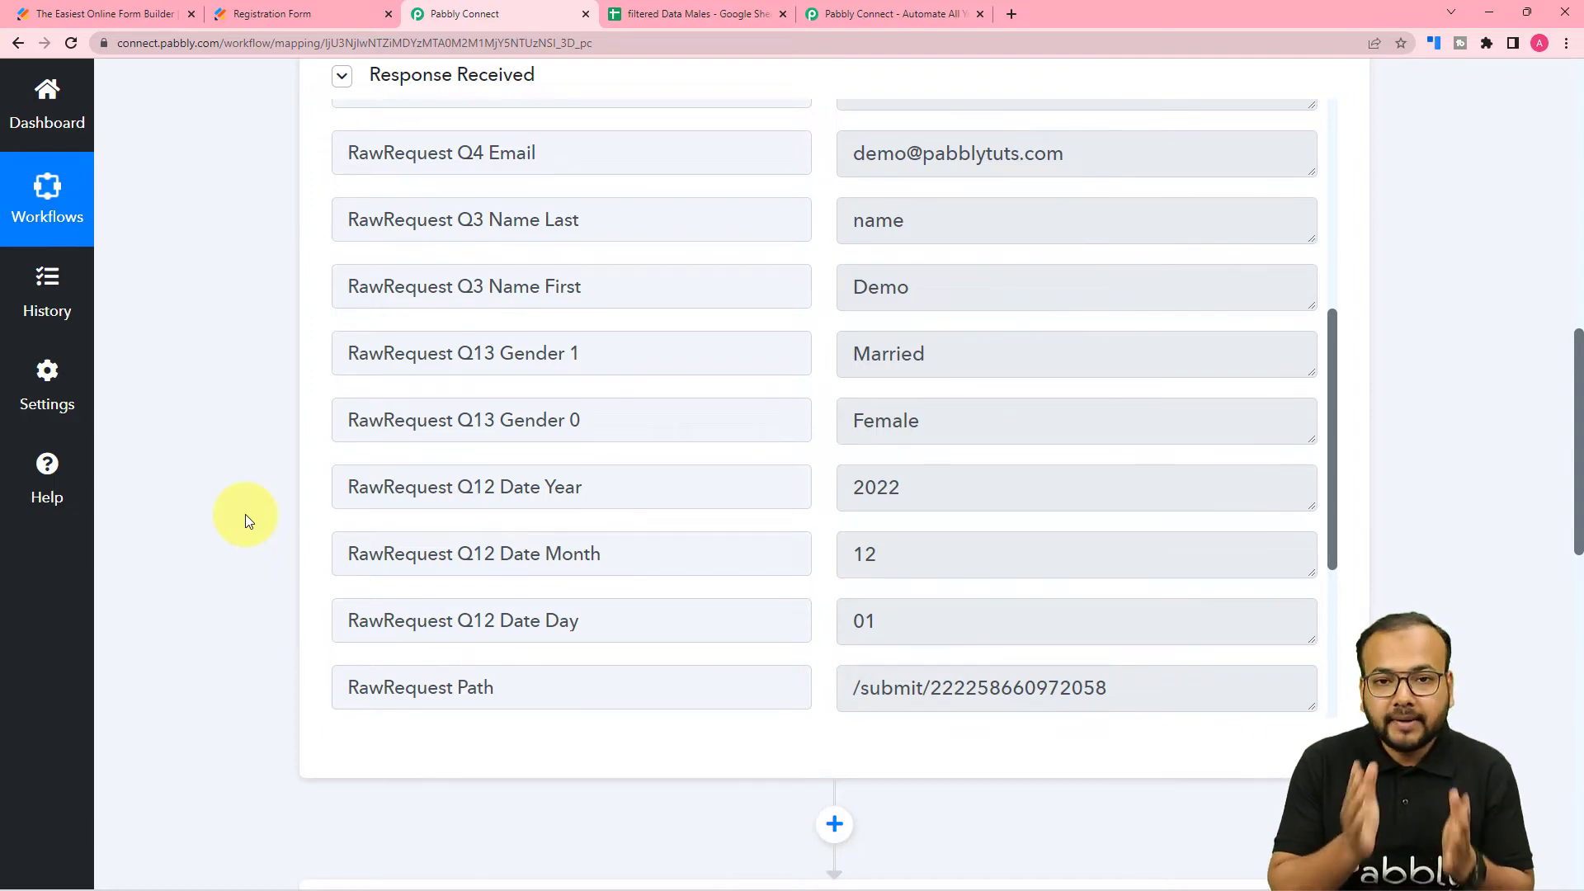
scroll(245, 513, down, 10)
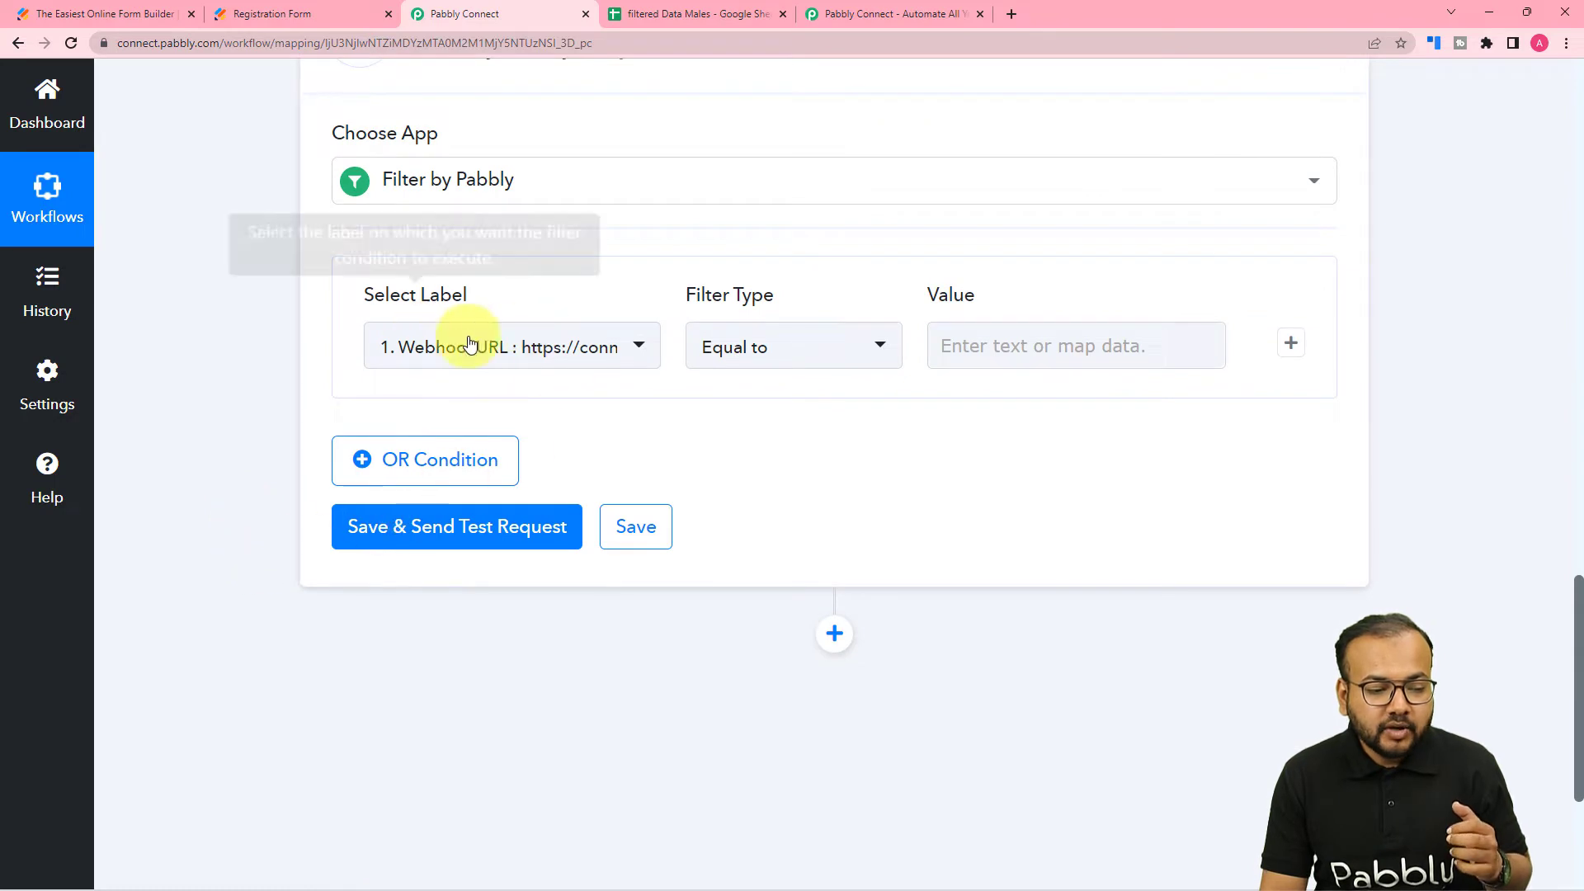
- Build the filter rule: field RawRequest Q13 Gender 1, type Equal to, value Unmarried
click(485, 370)
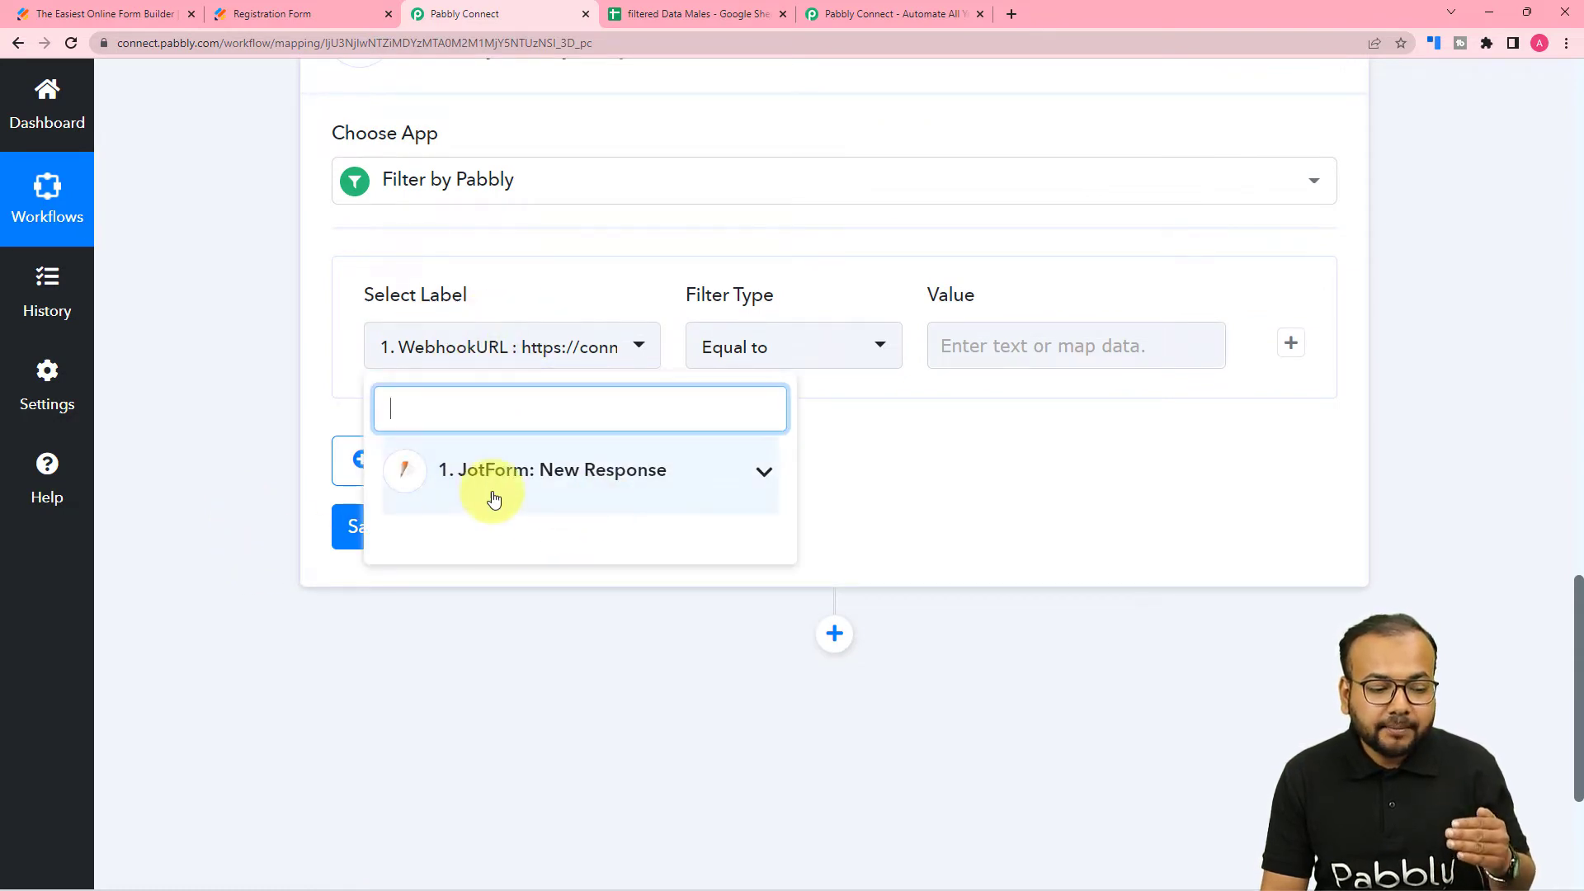
click(576, 487)
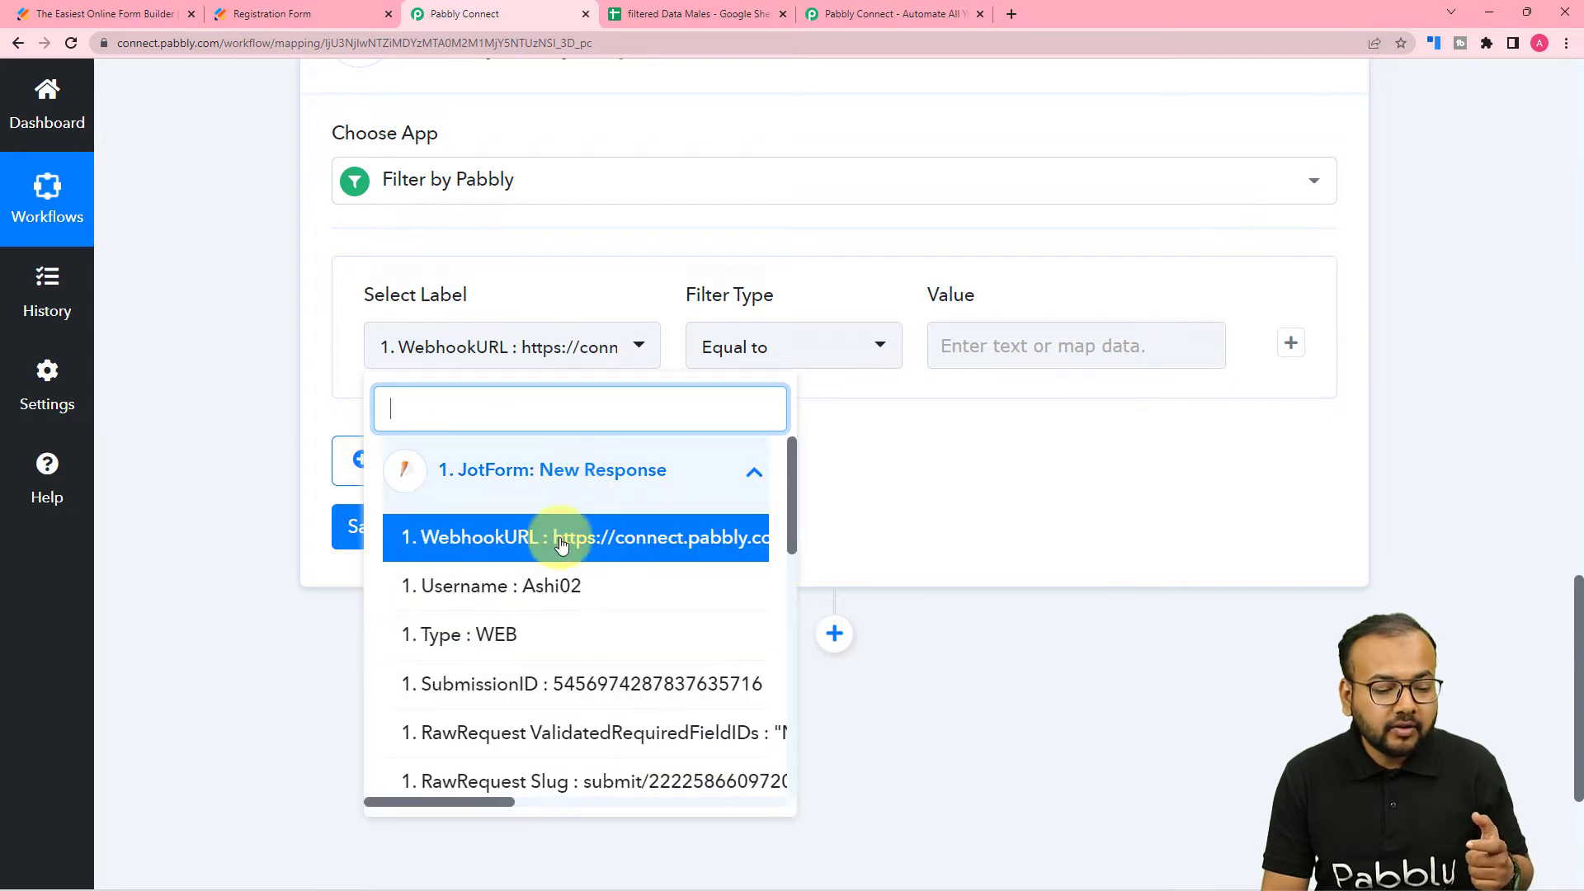
scroll(561, 594, down, 4)
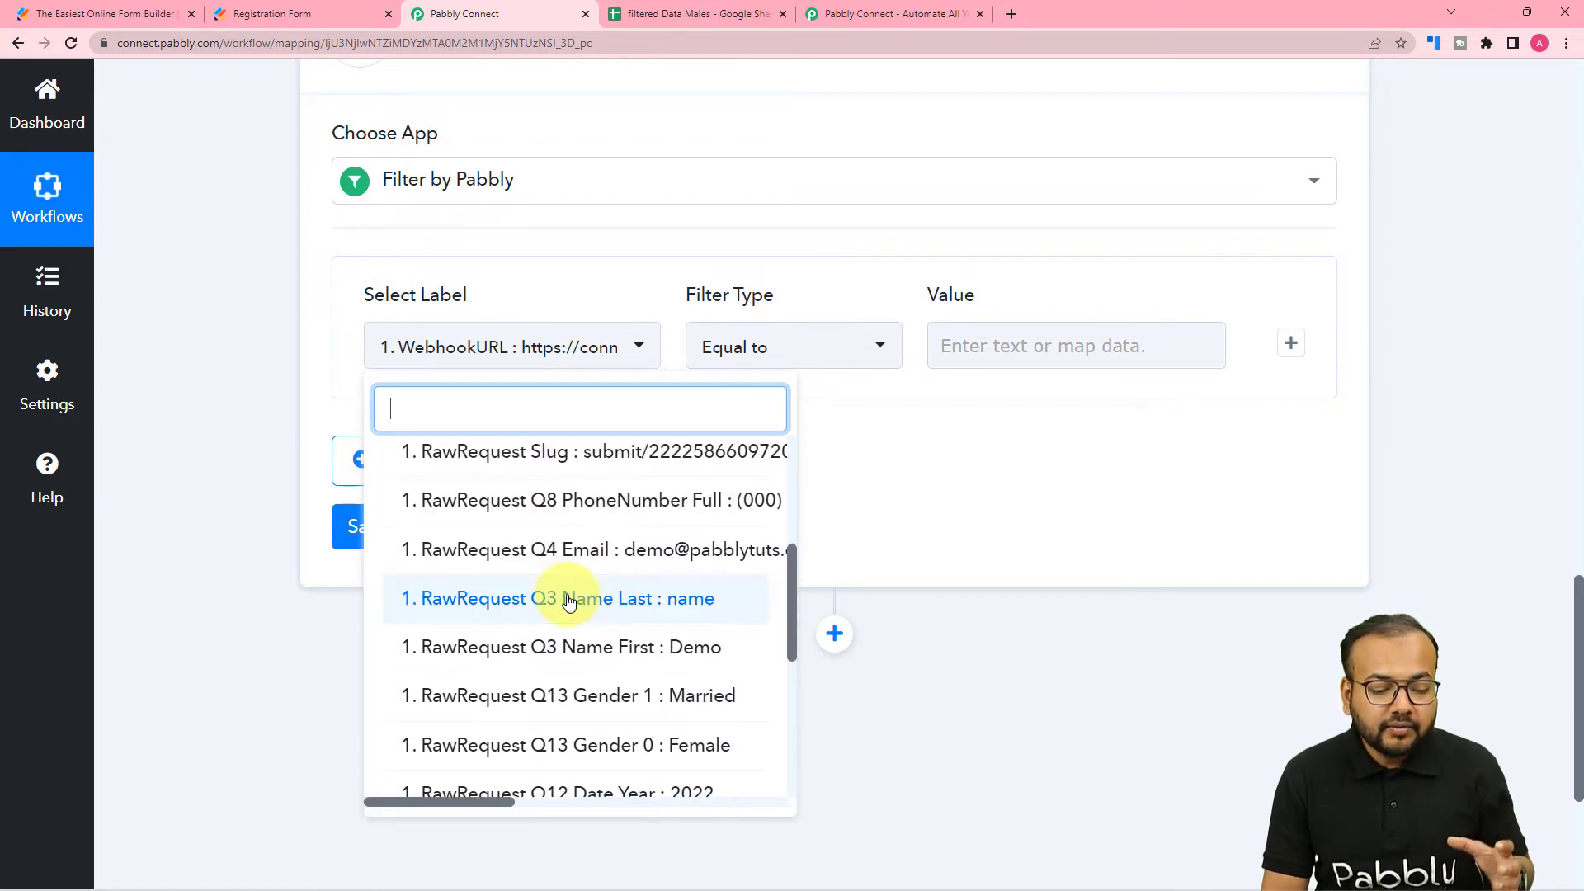
scroll(569, 602, down, 1)
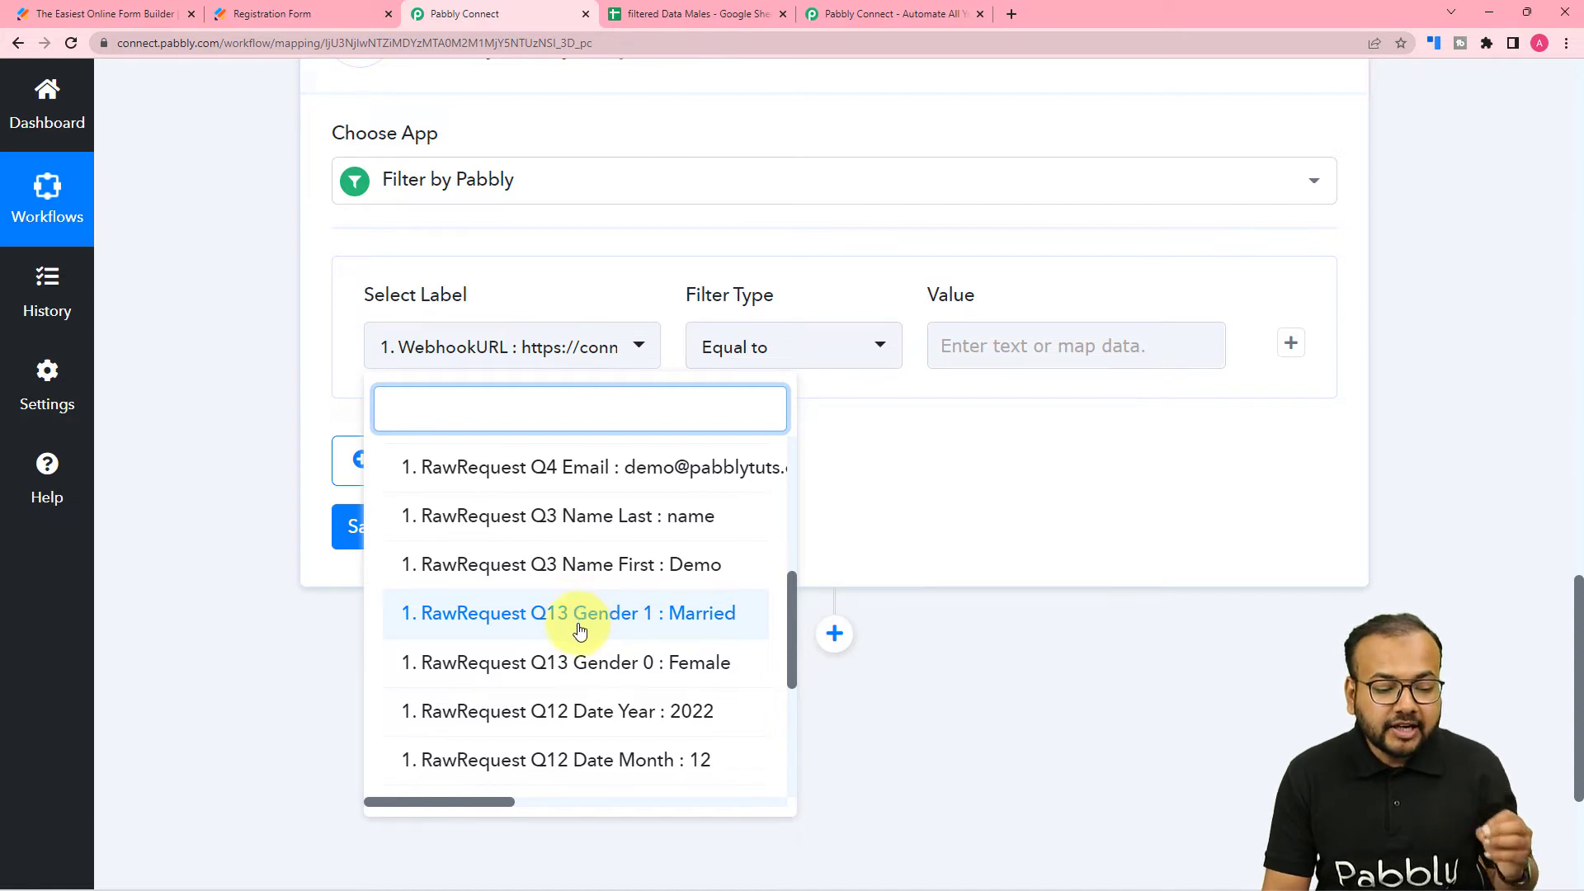
click(622, 624)
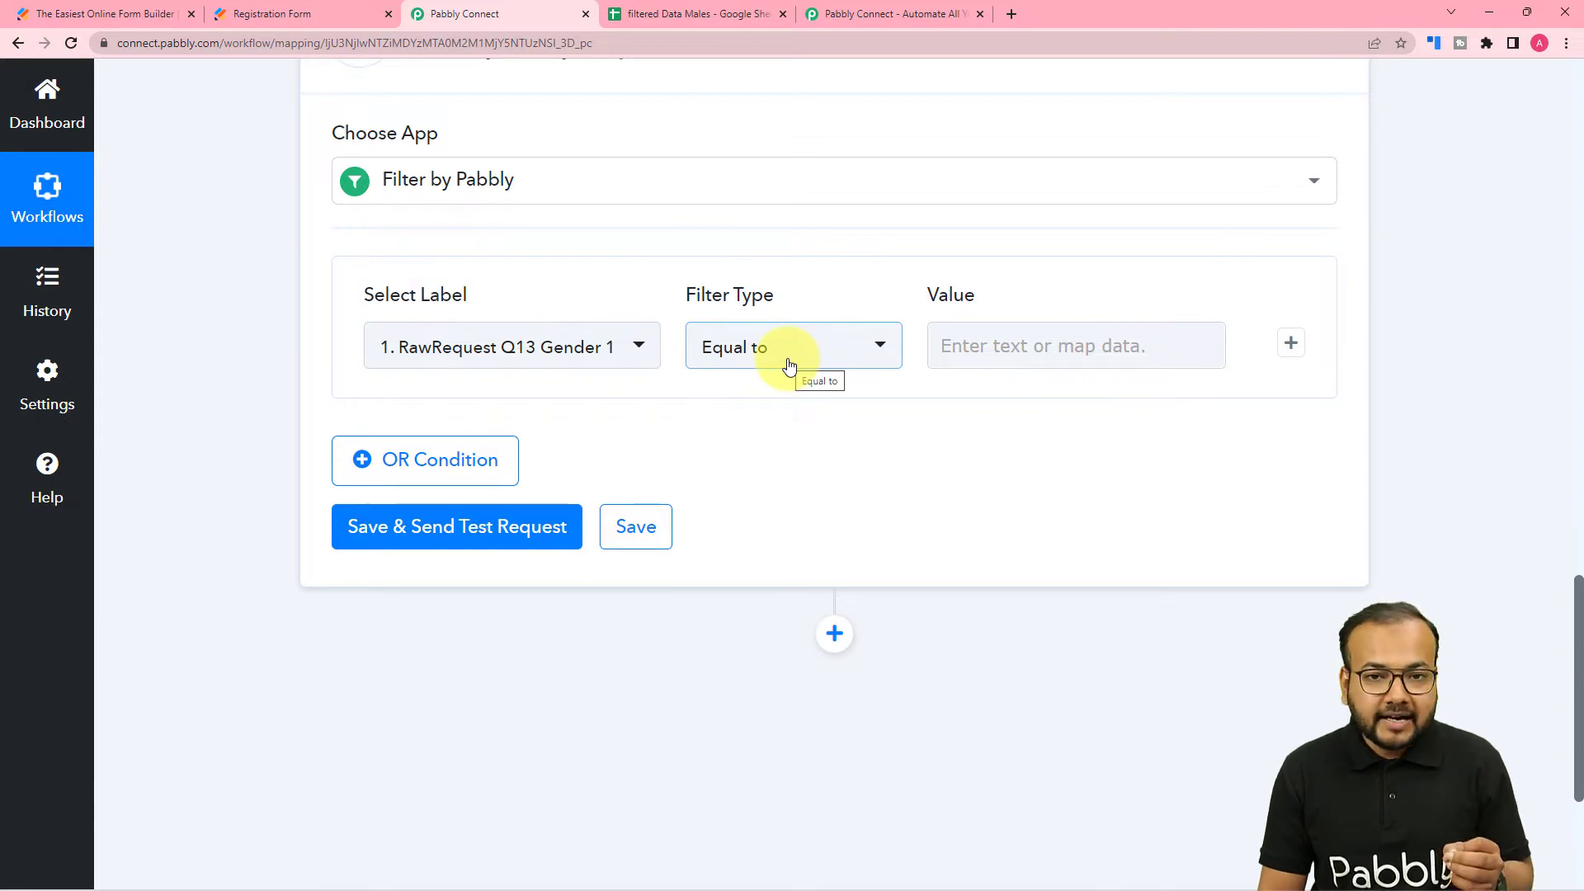
click(819, 355)
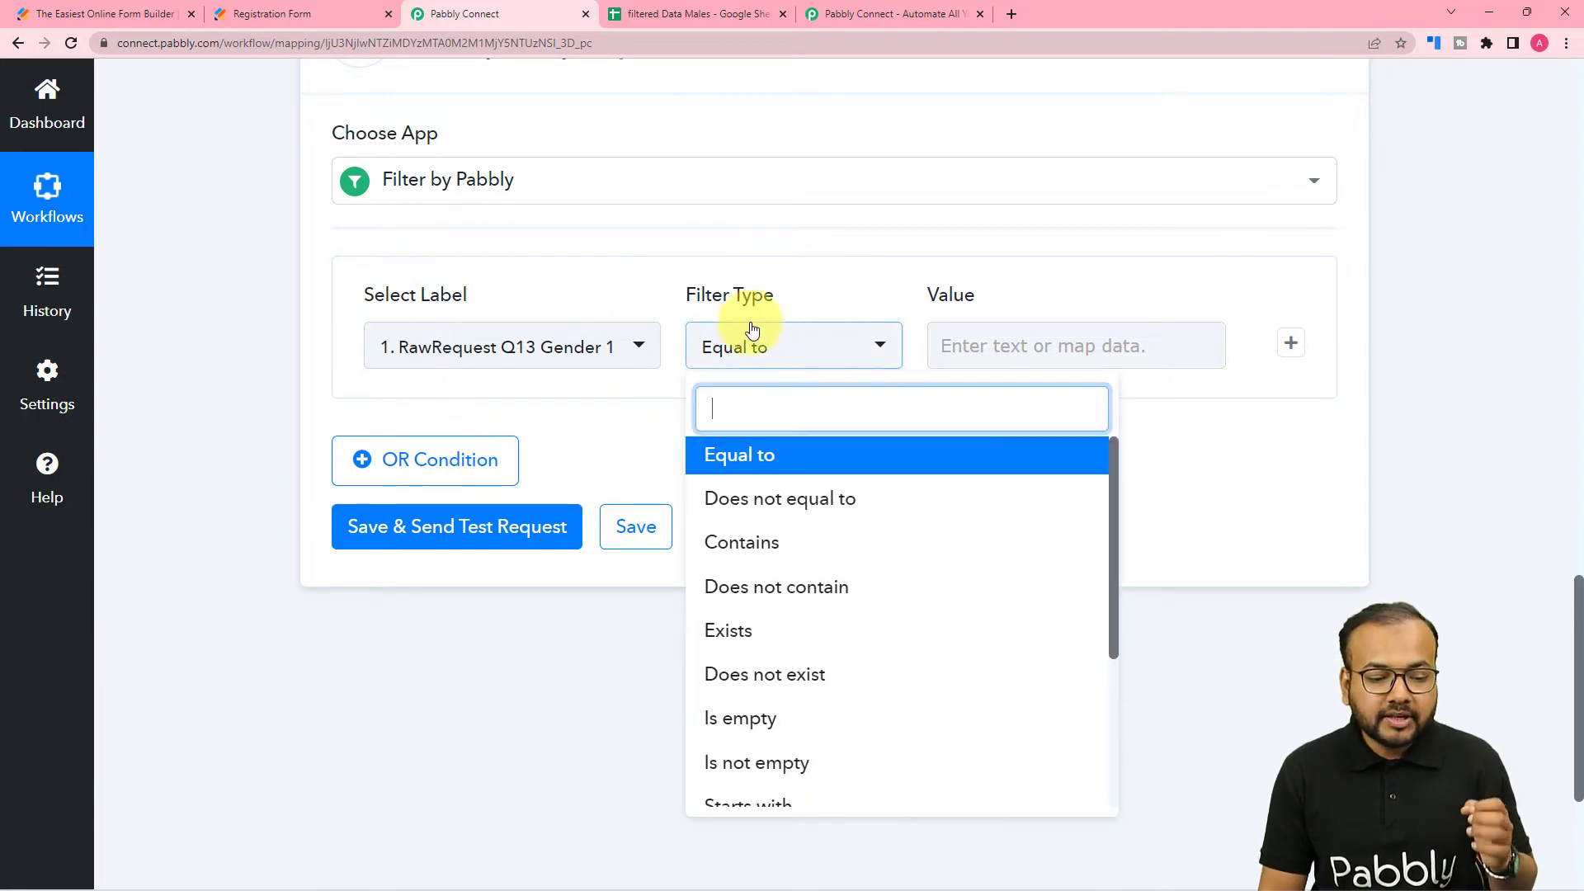
click(719, 459)
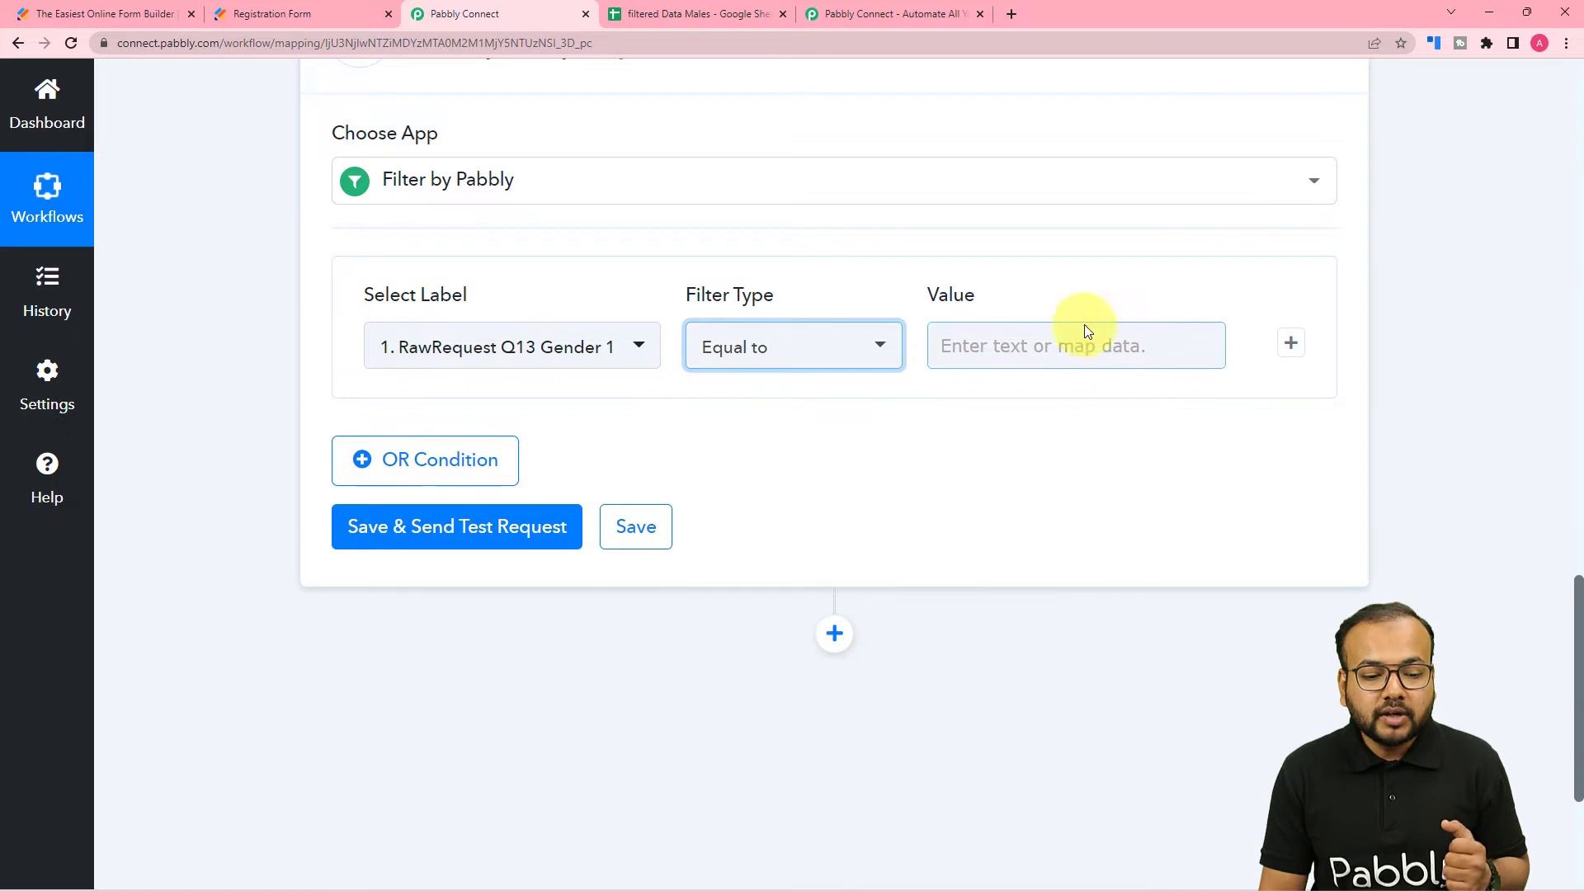
click(1060, 351)
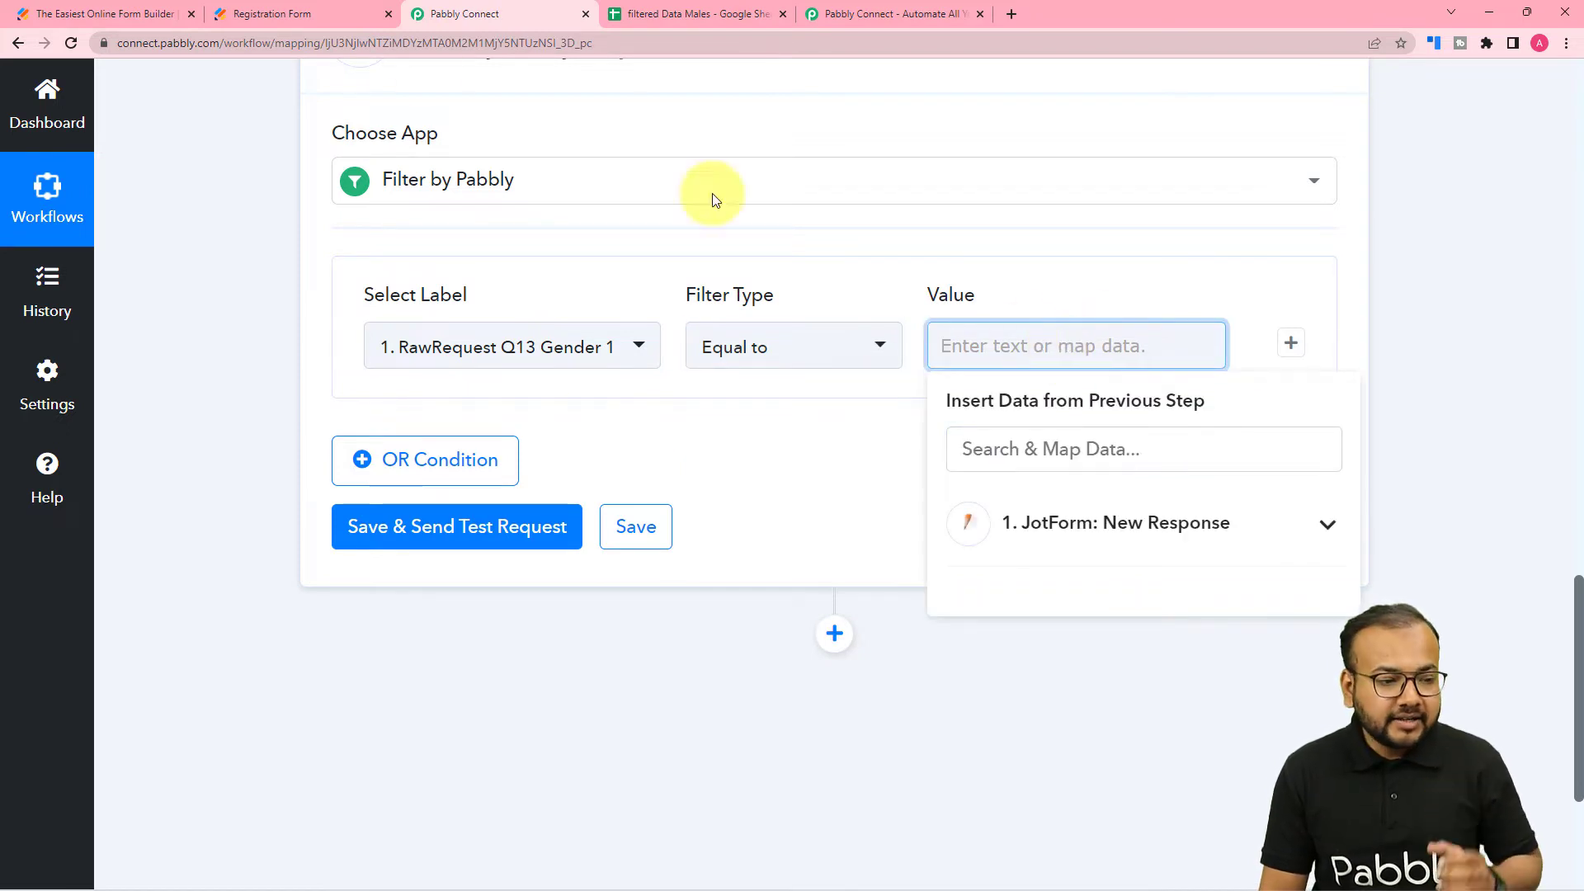
click(256, 14)
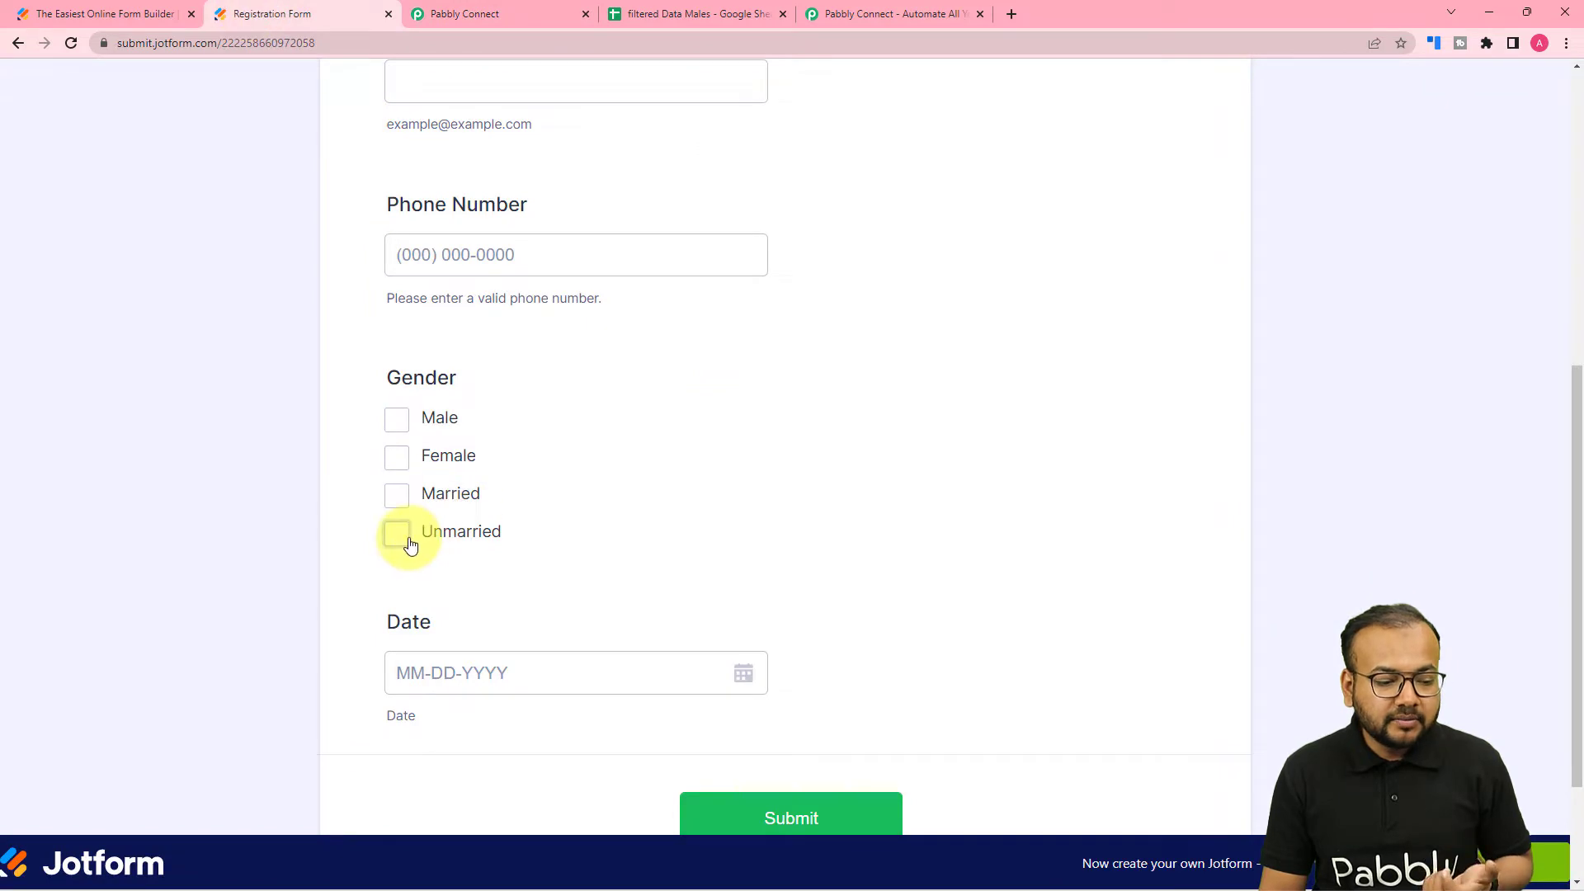
click(548, 14)
text(U)
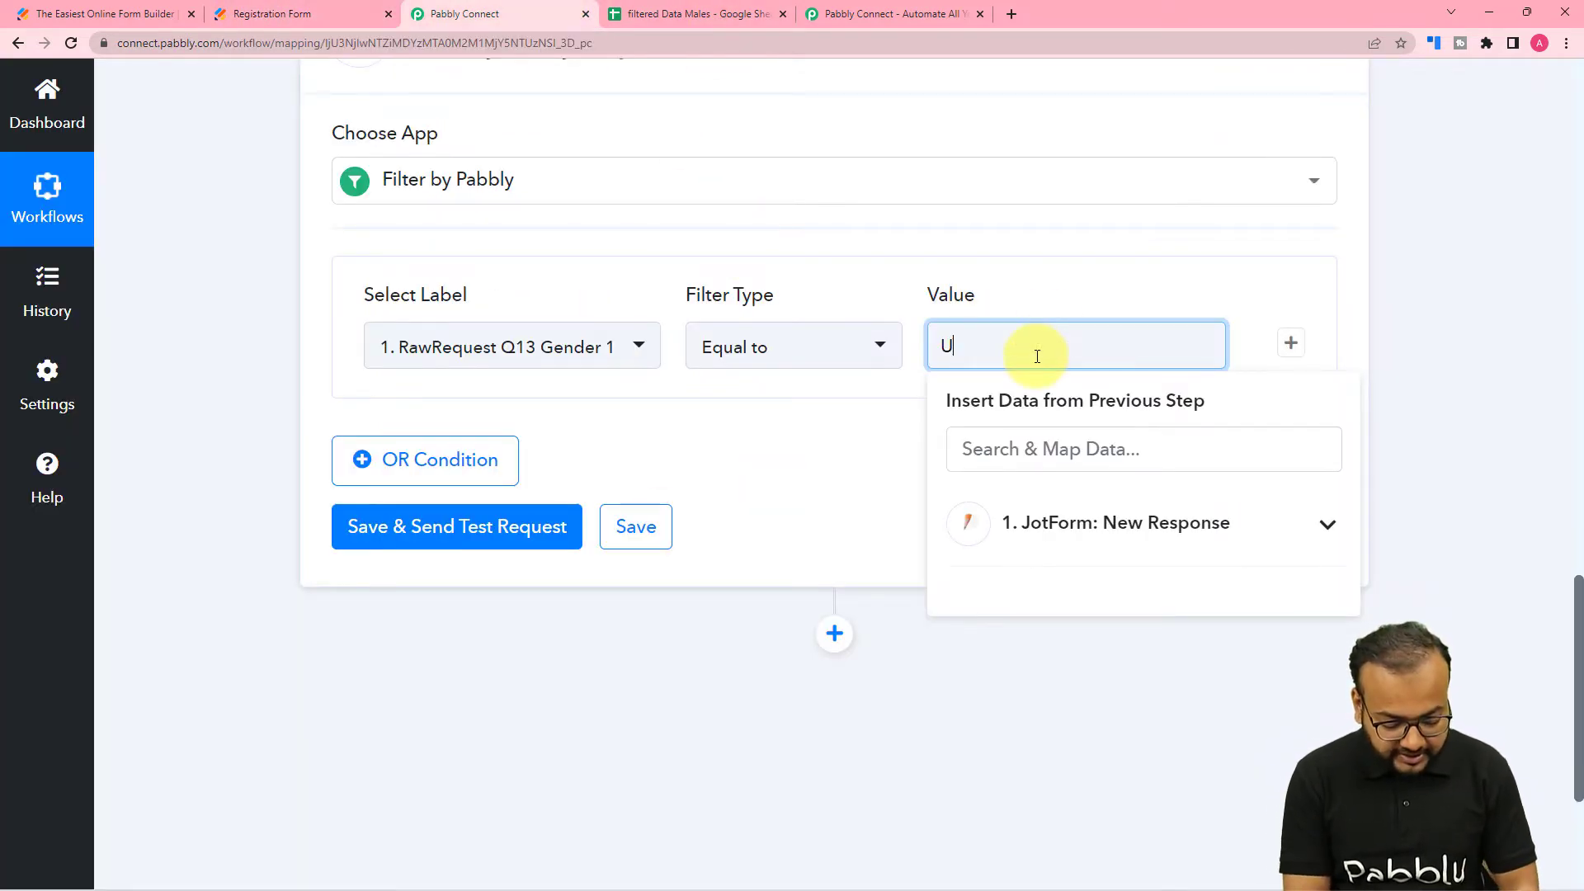
text(nmarr)
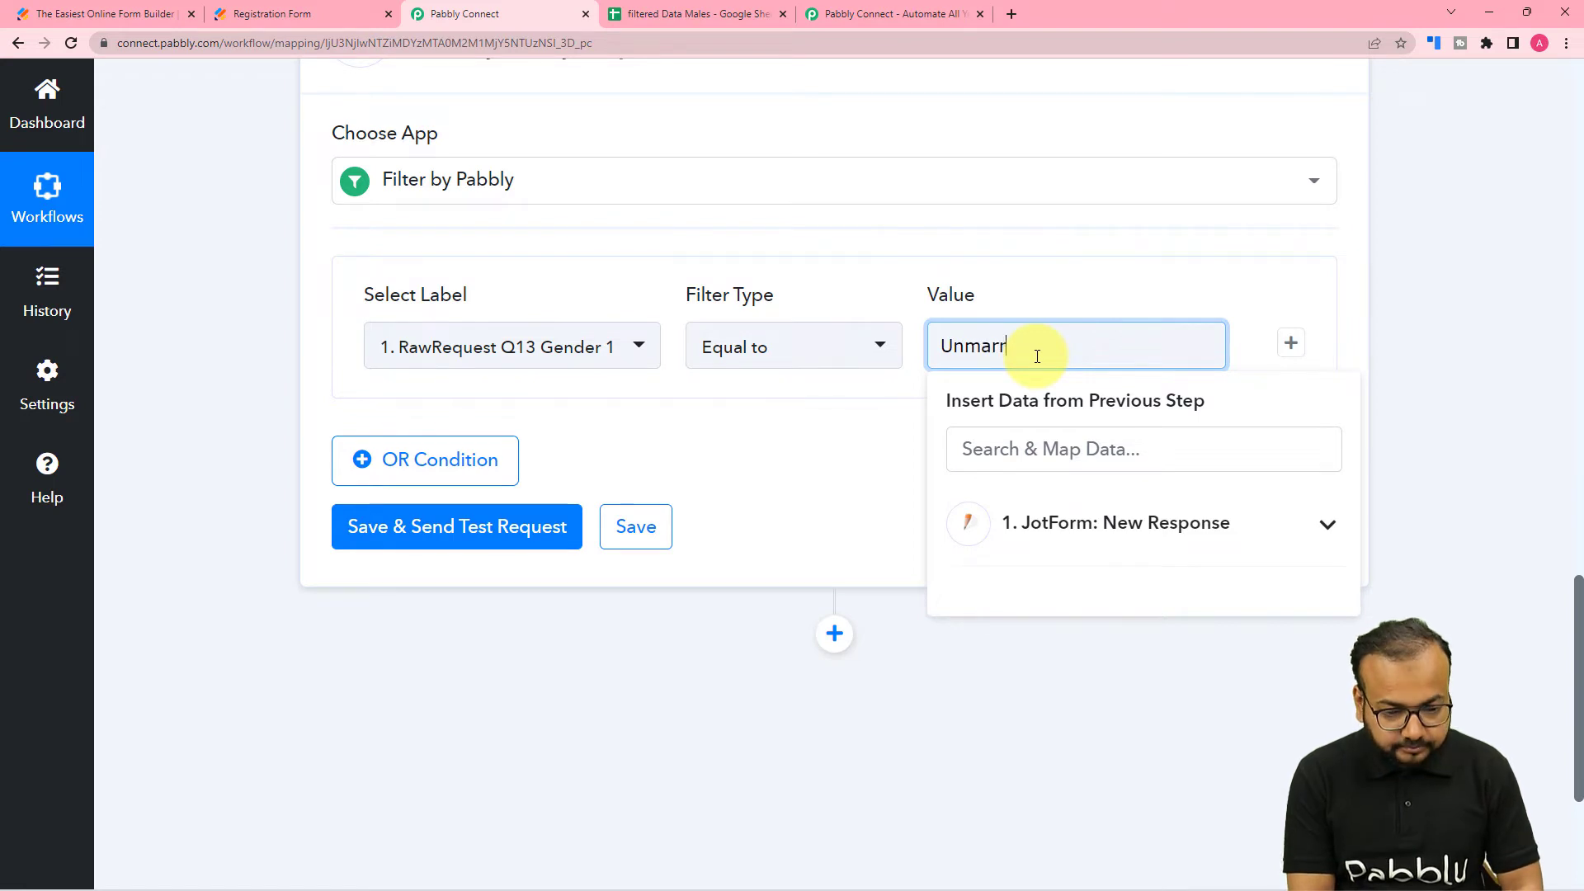
text(ied)
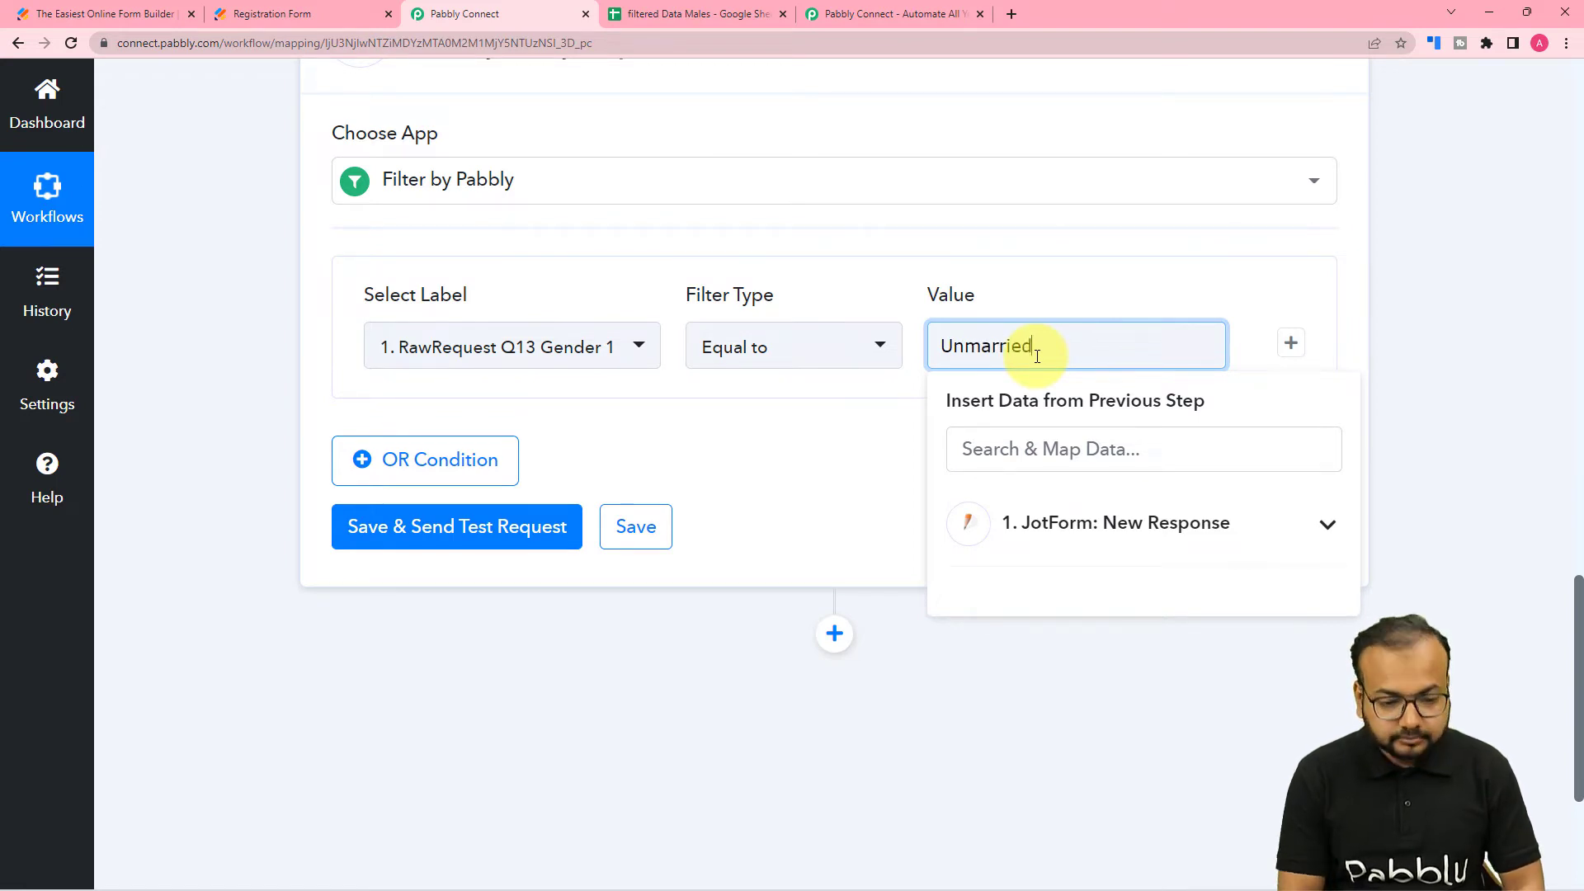
click(764, 428)
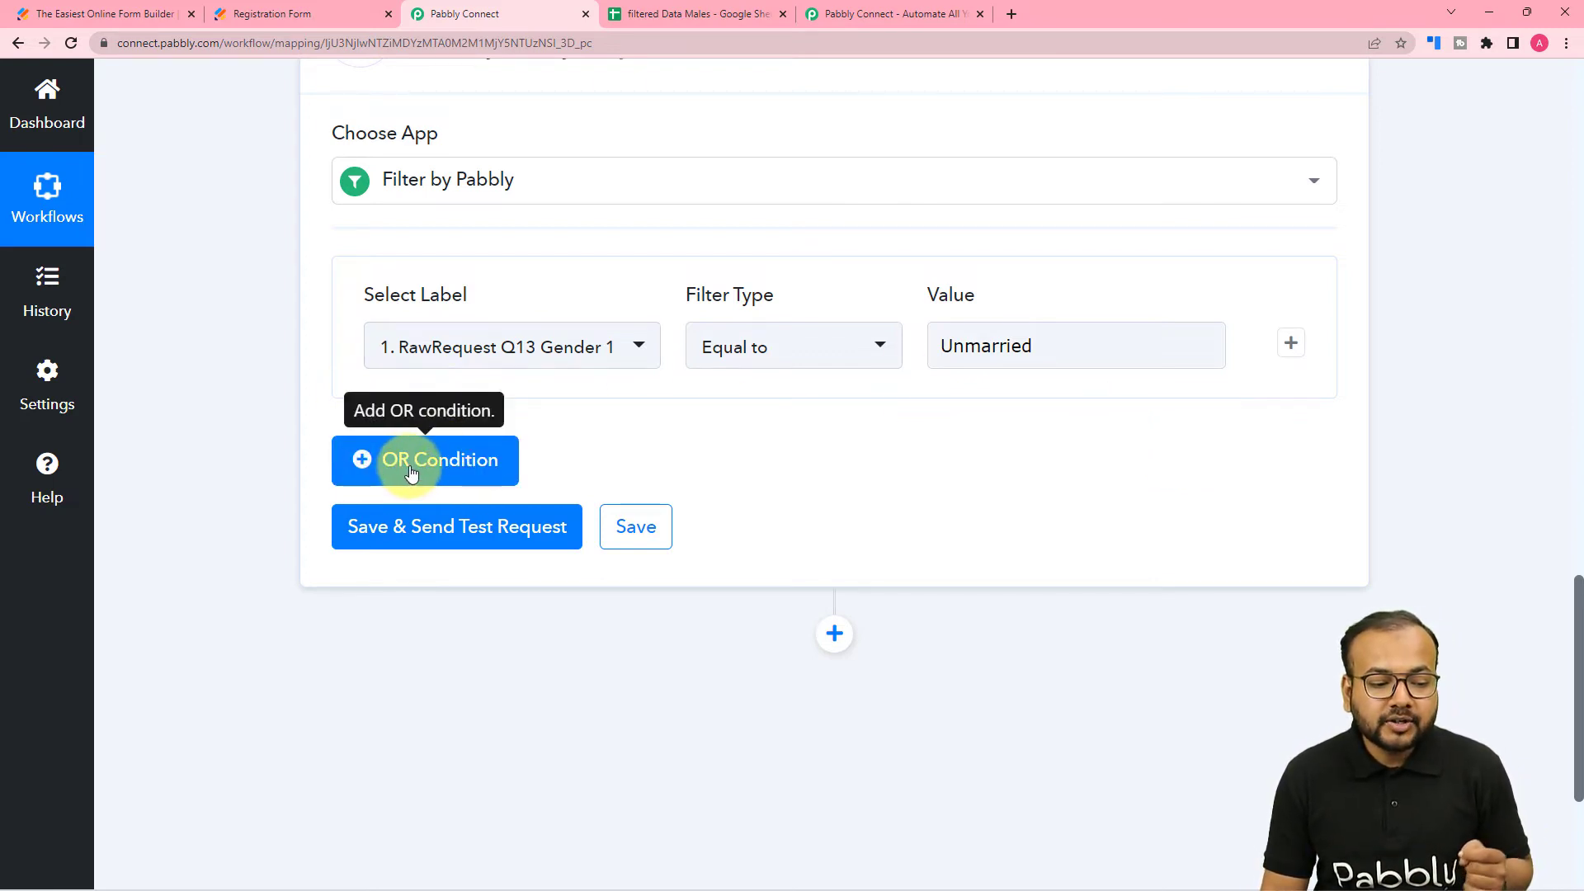
- Drop the extra OR group and add an AND rule: RawRequest Q13 Gender 0 Equal to Male
click(463, 471)
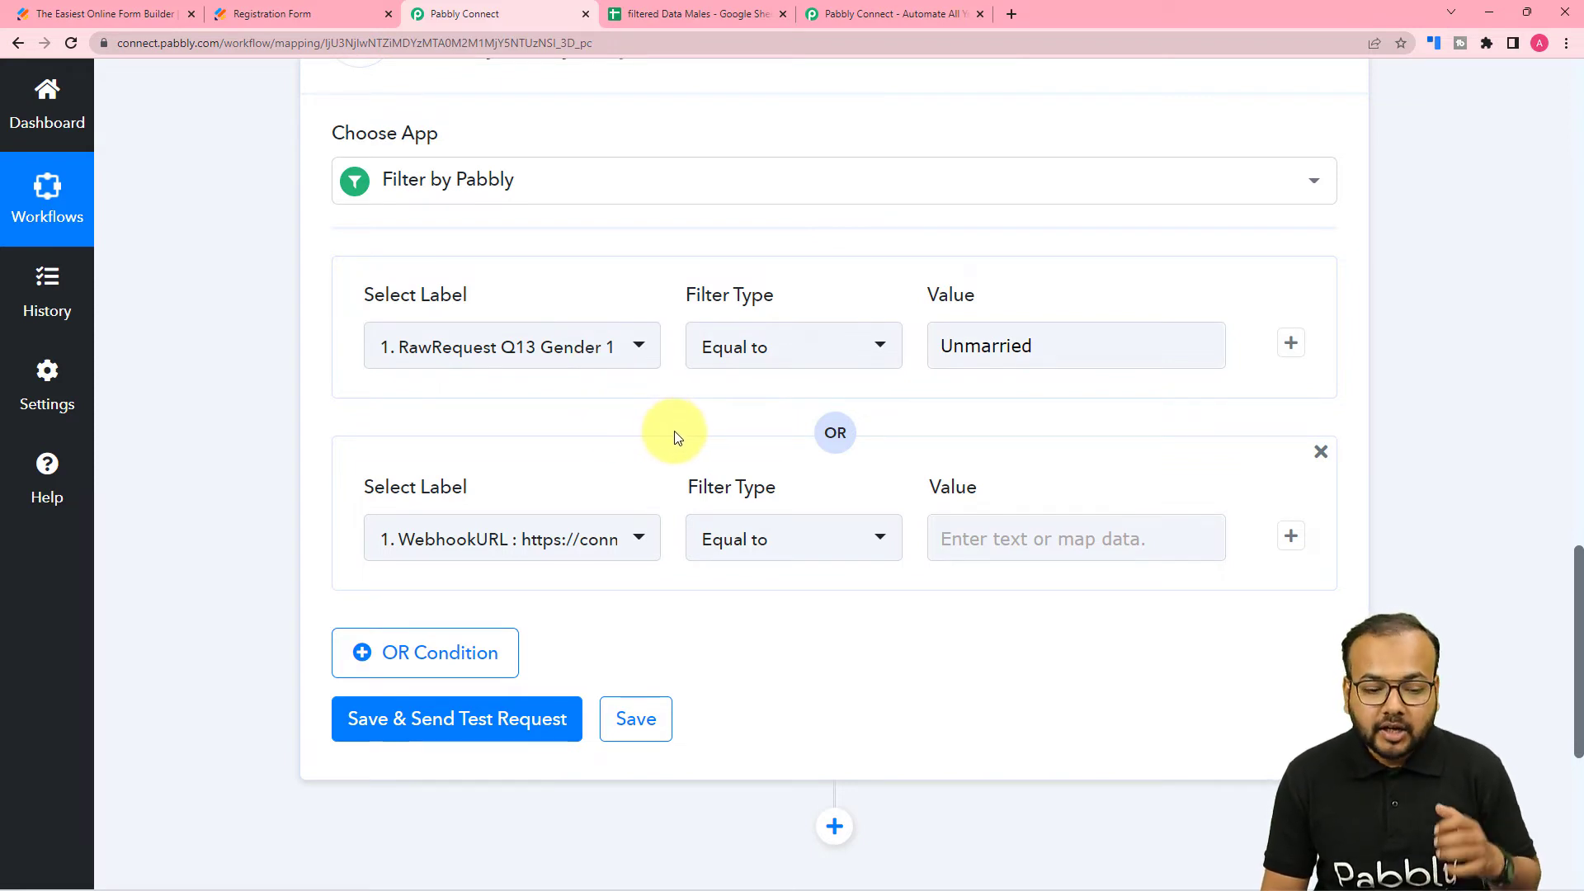
click(1328, 455)
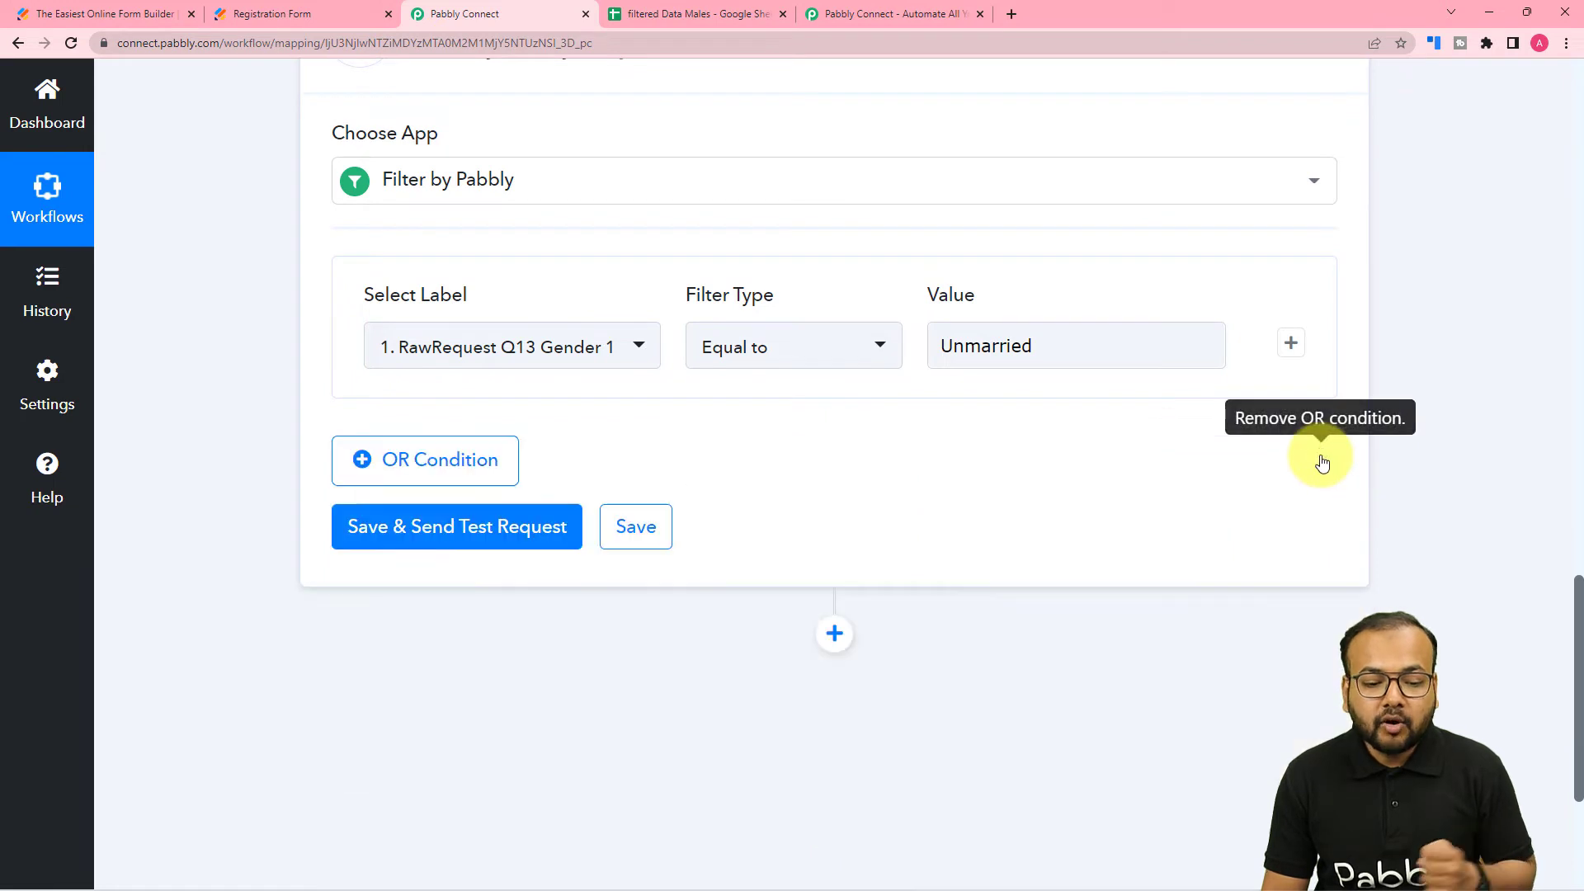
click(1292, 341)
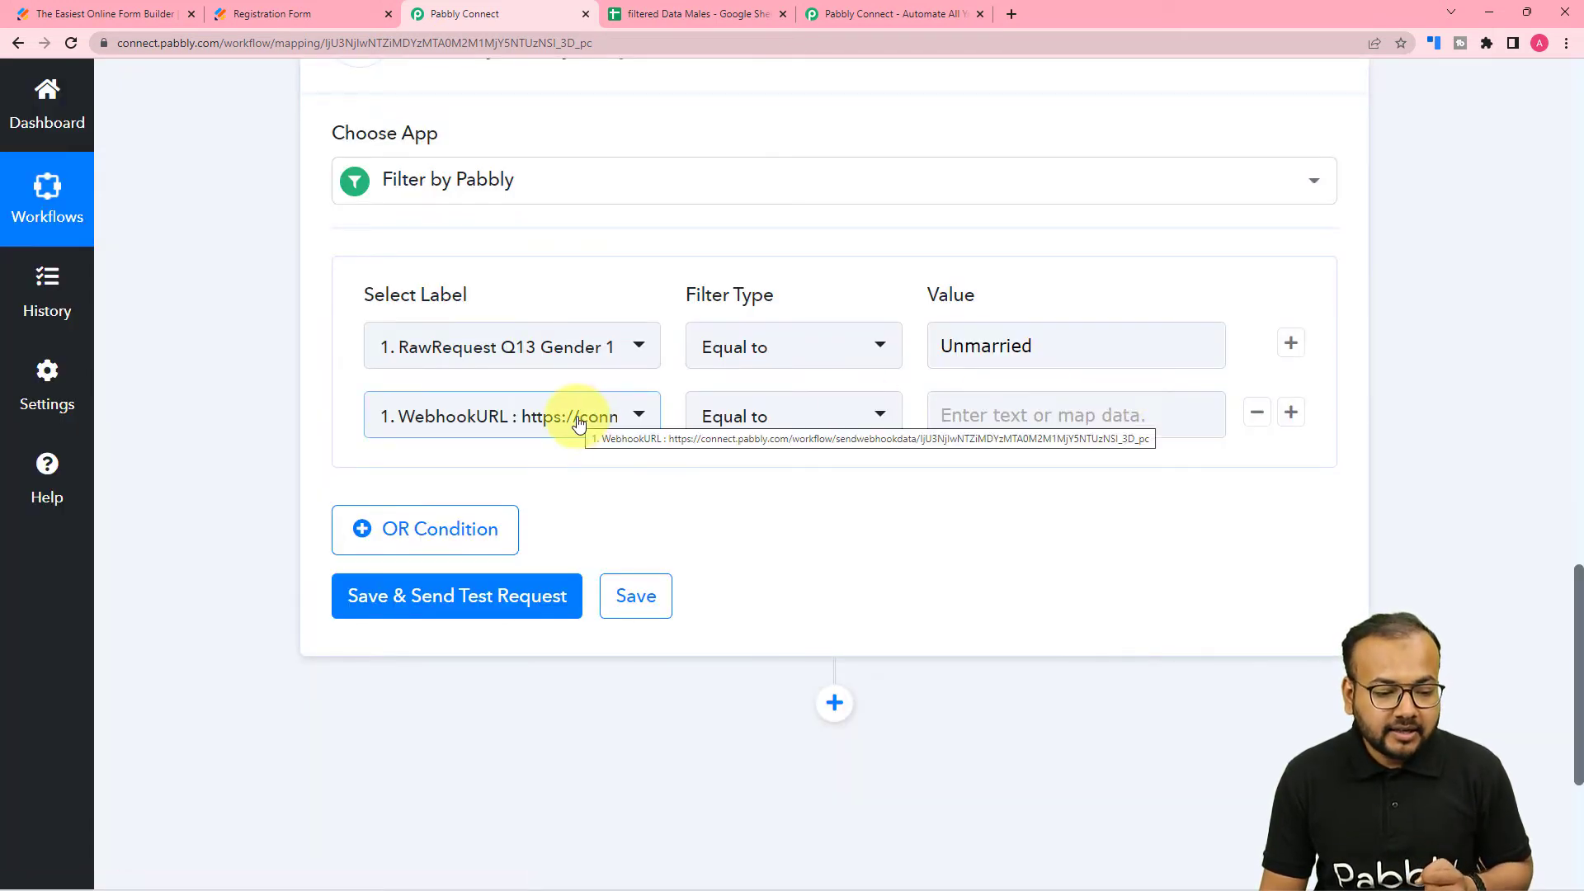
click(579, 420)
click(526, 539)
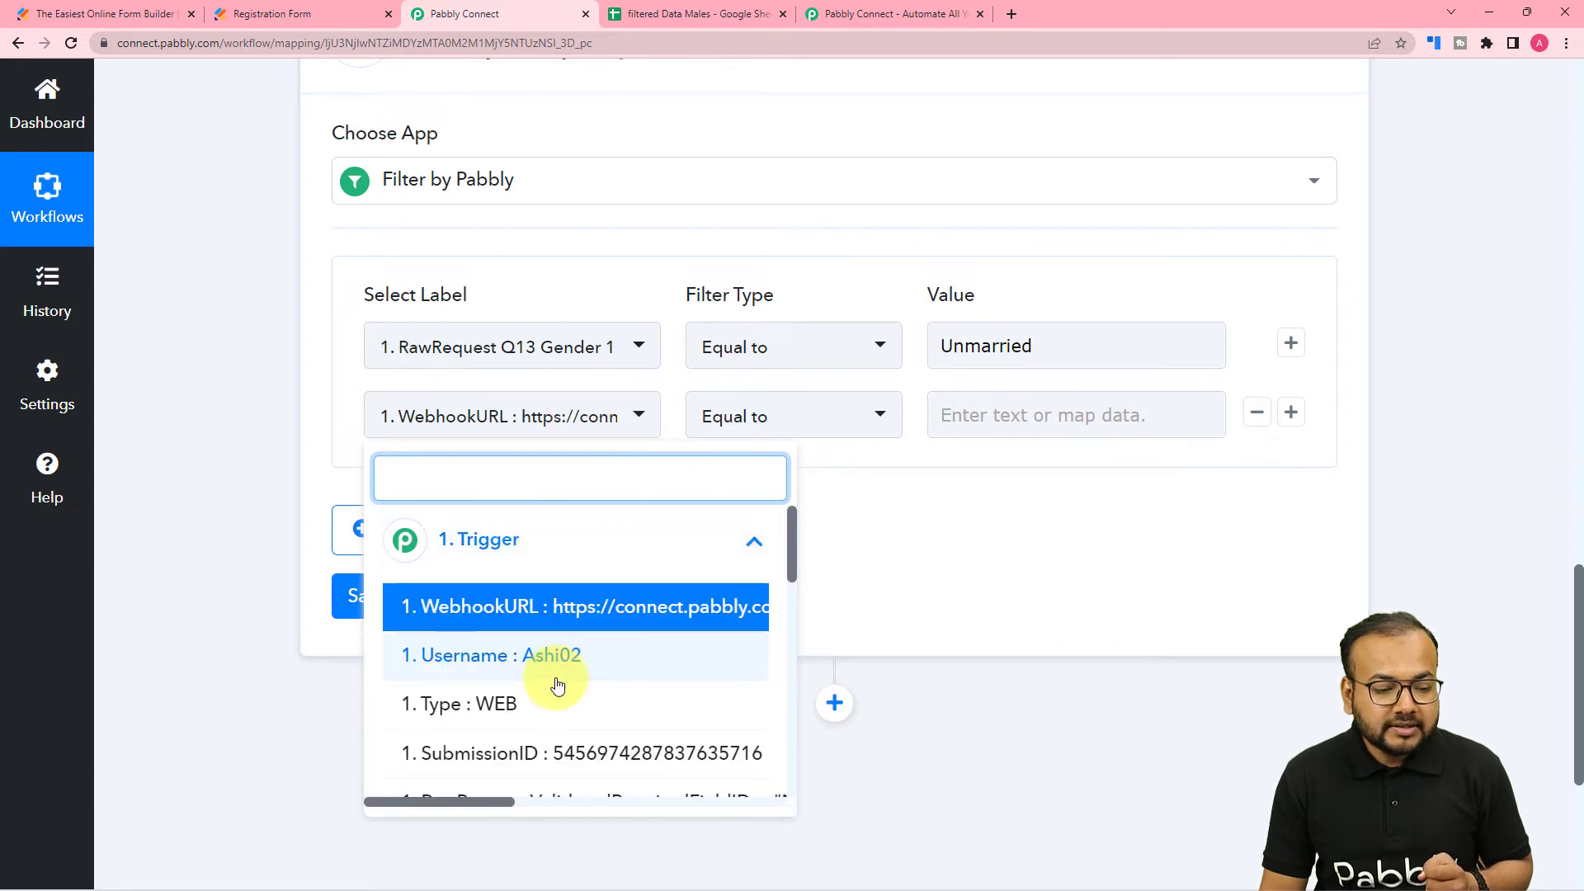
scroll(556, 682, down, 8)
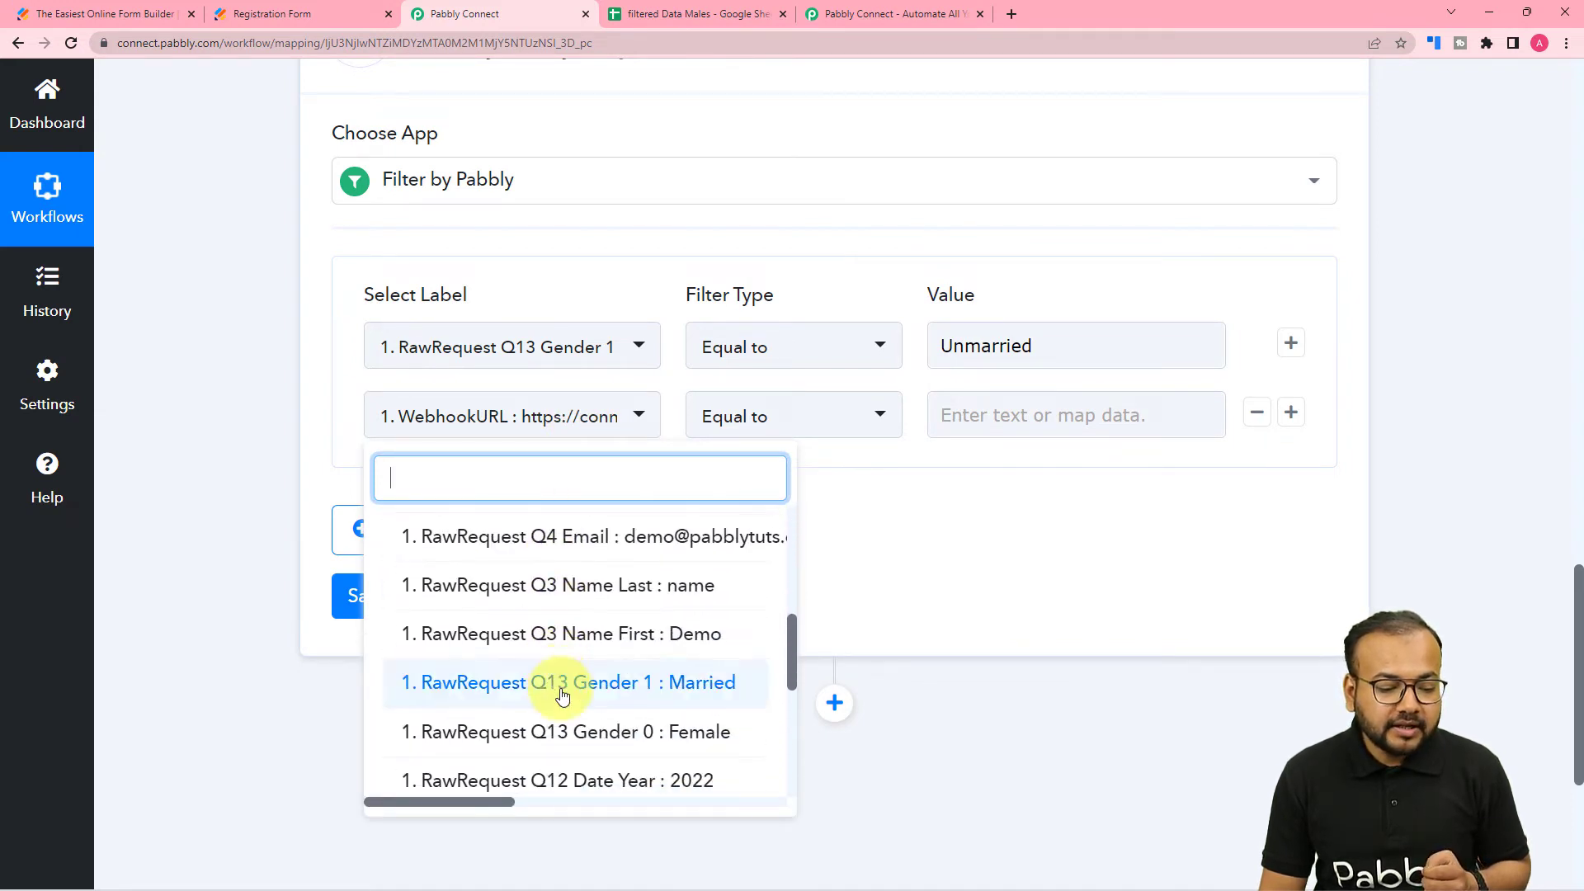
click(628, 748)
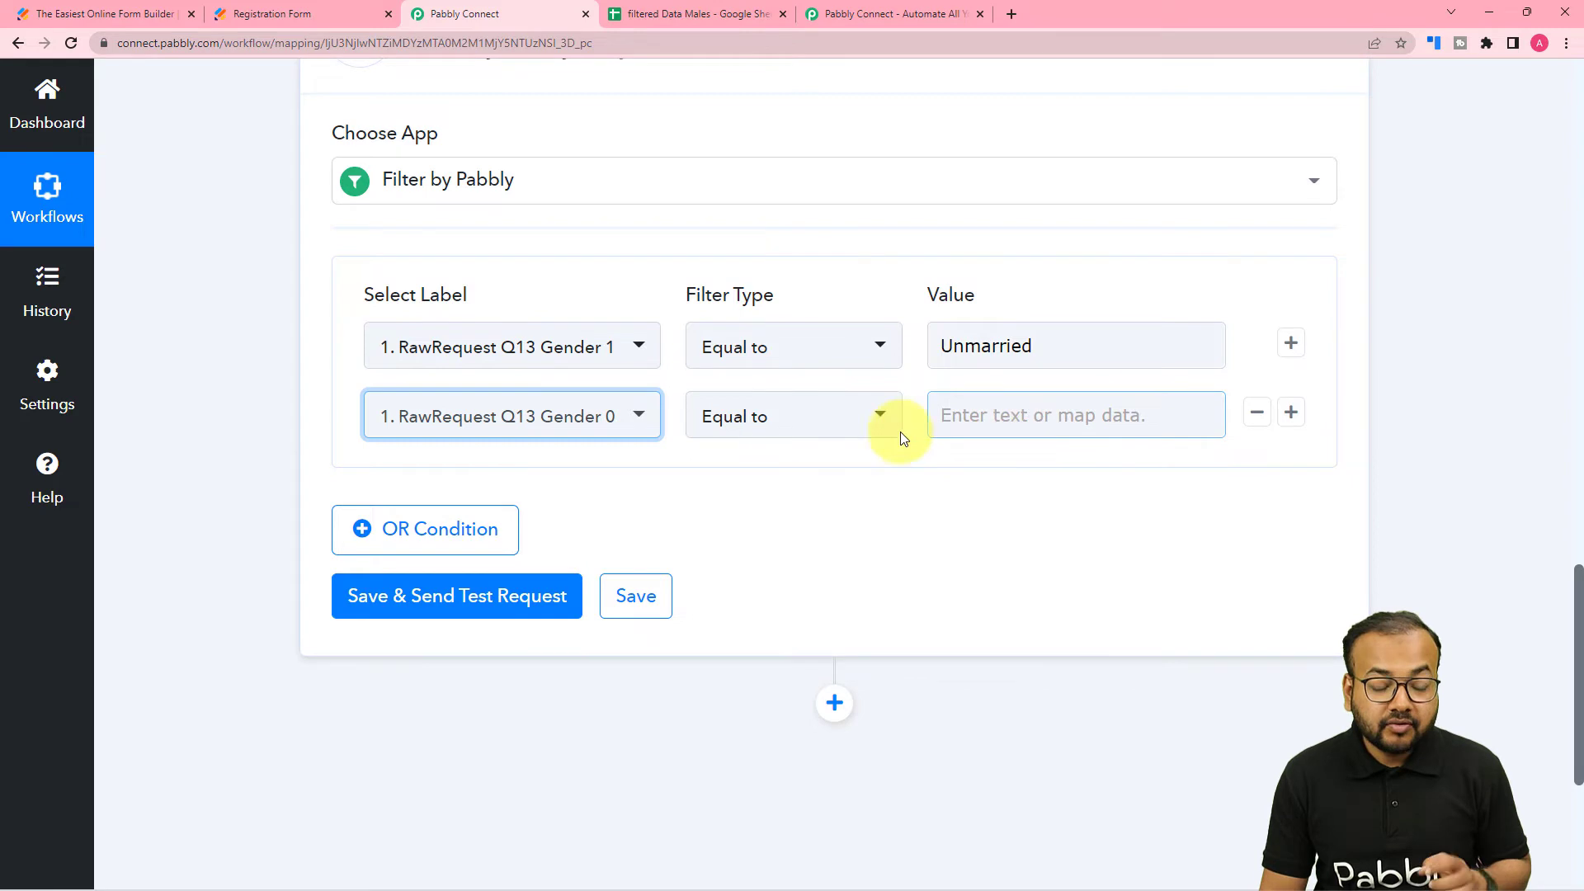
click(1012, 425)
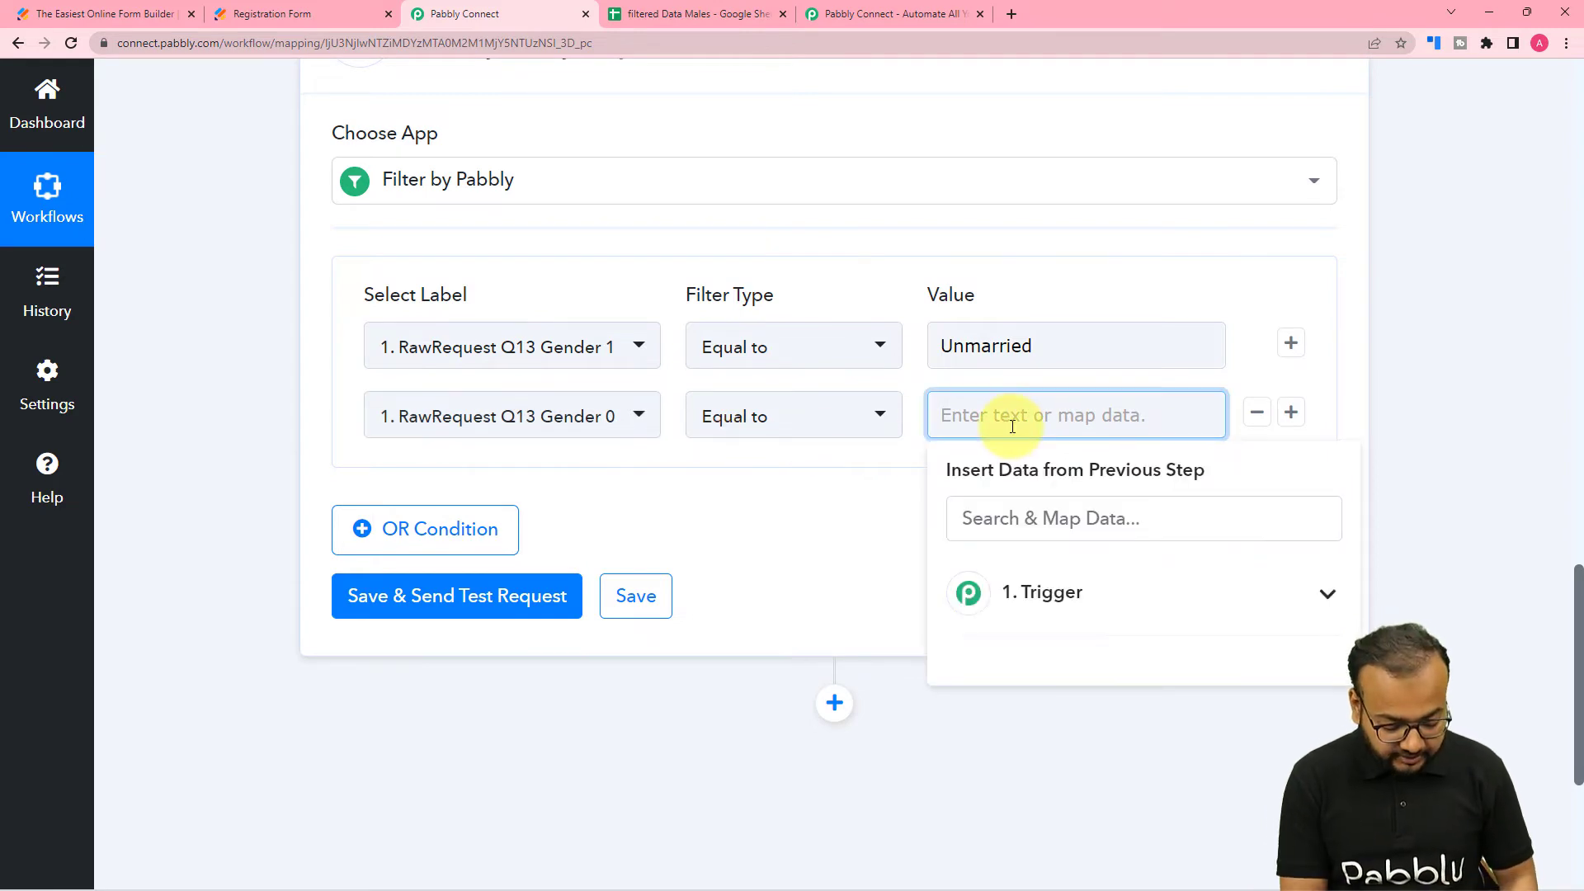
text(Male)
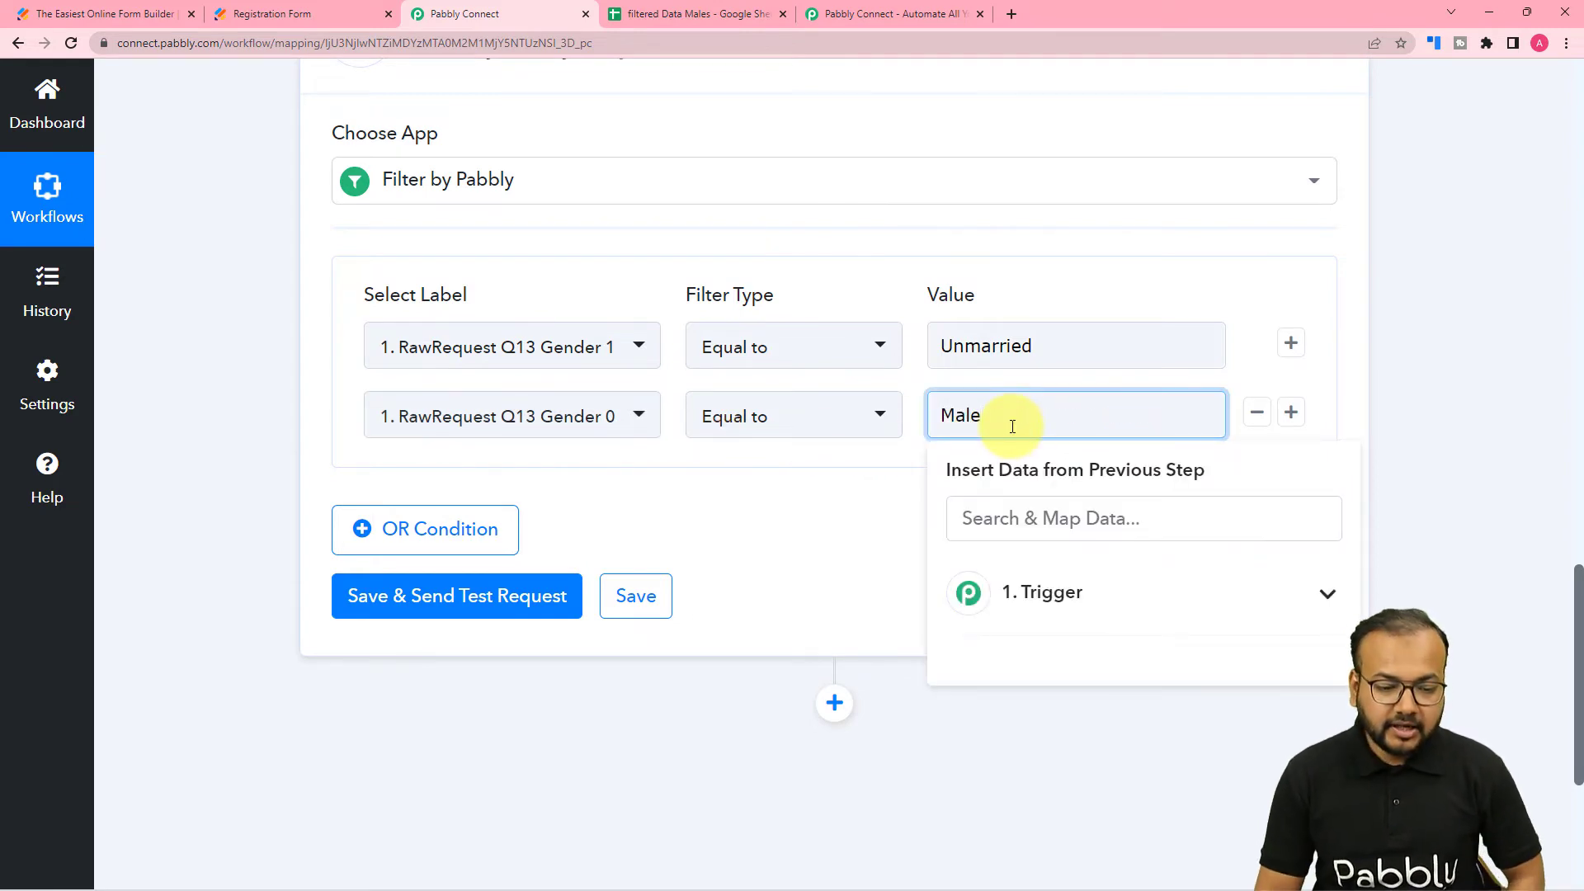
click(863, 516)
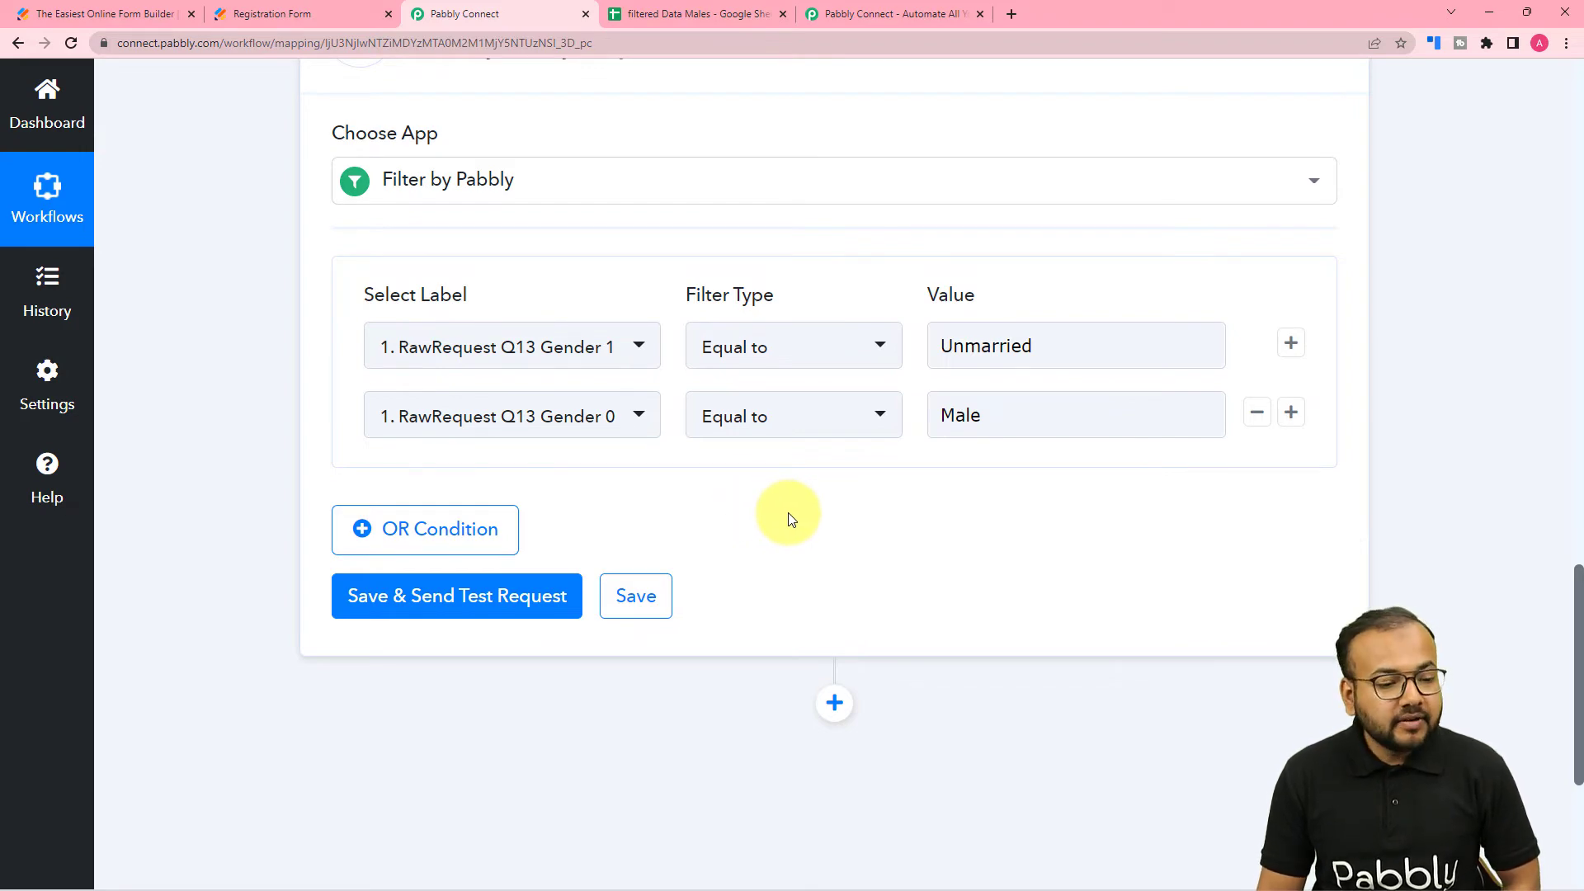
- Review the trigger's sample data, then save the filter and send a test request
scroll(789, 514, up, 15)
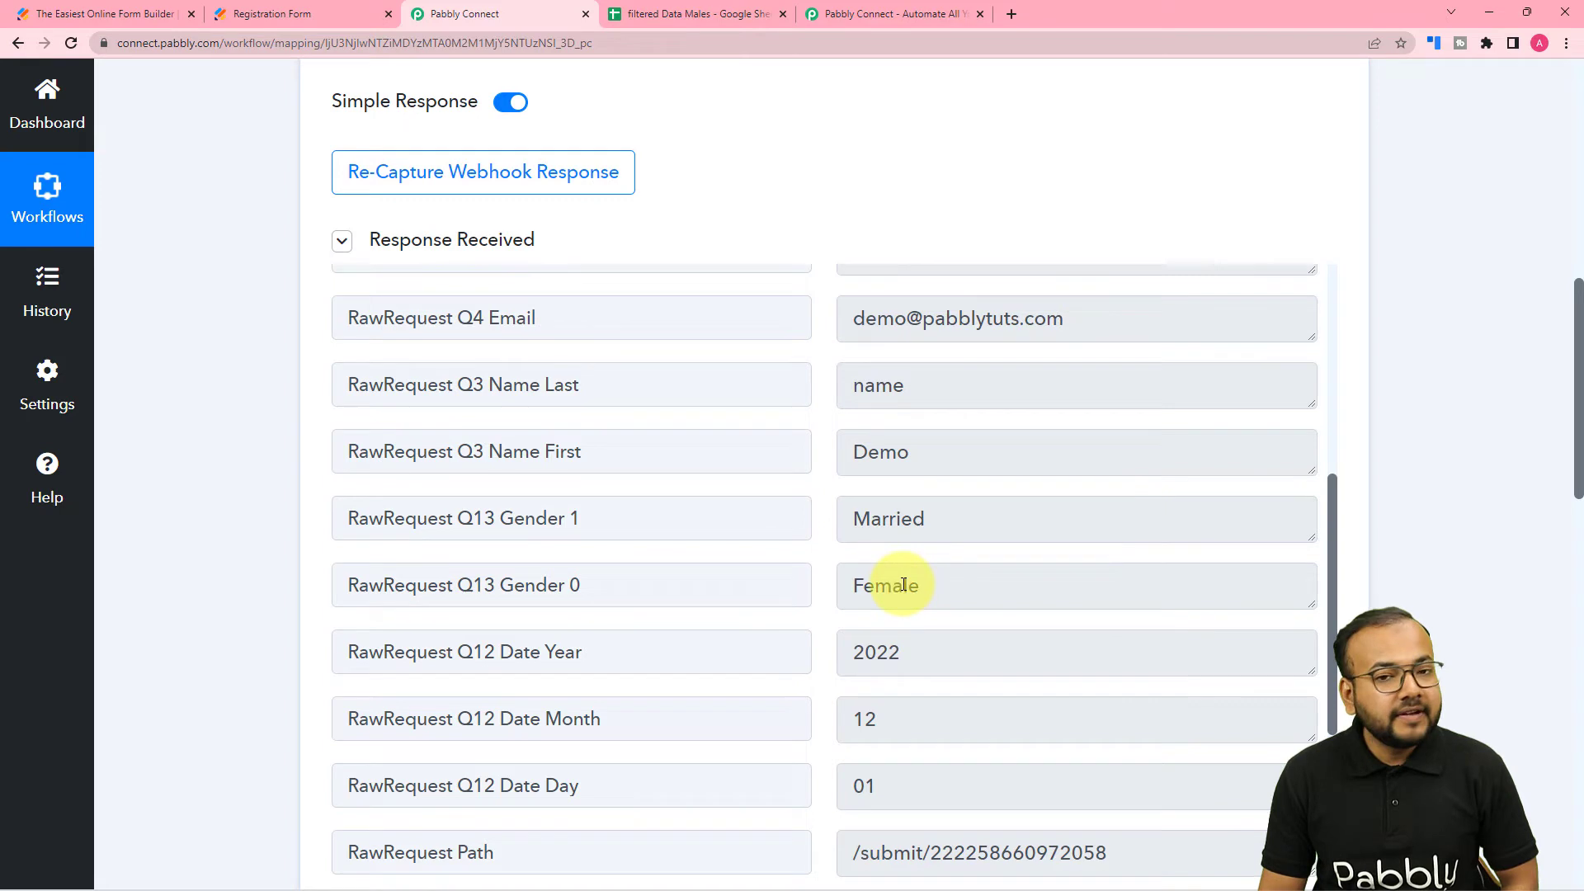
scroll(307, 541, down, 3)
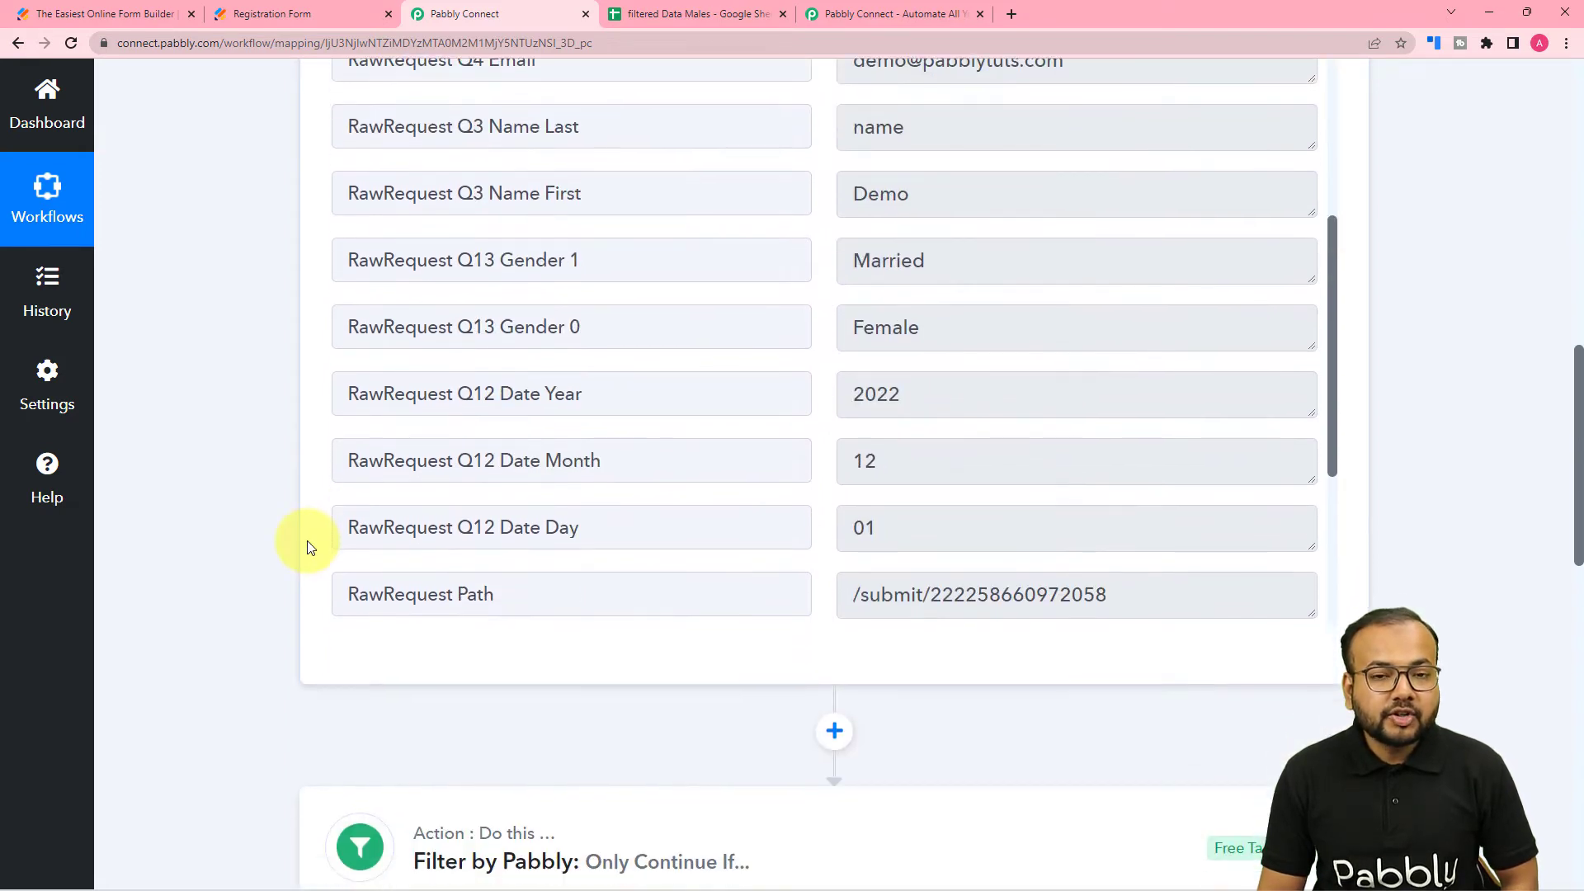
scroll(307, 541, down, 2)
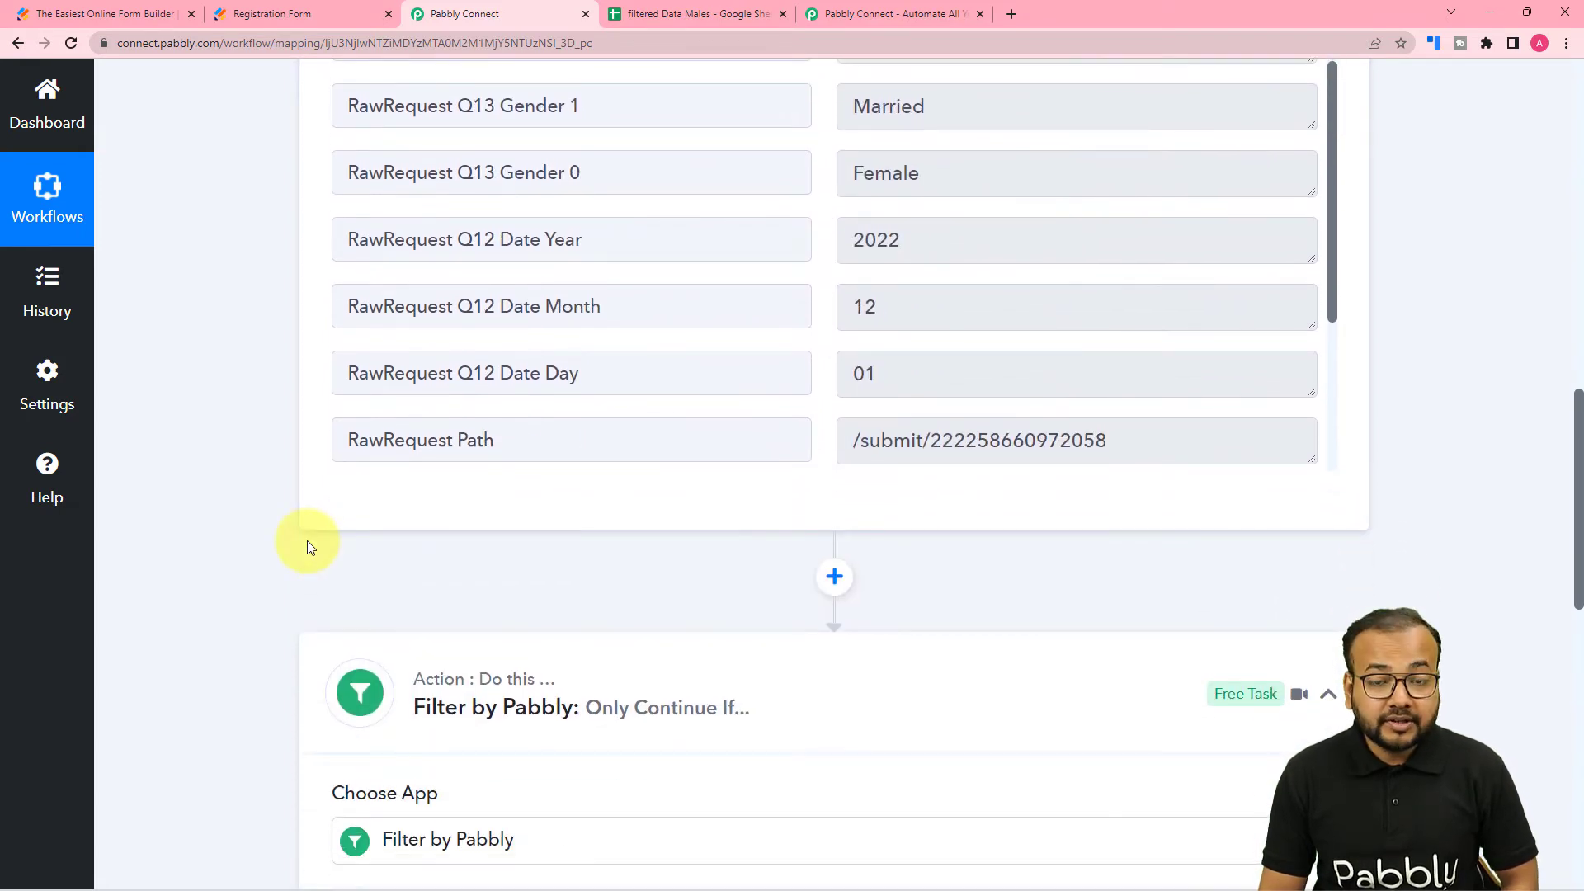
scroll(307, 541, down, 6)
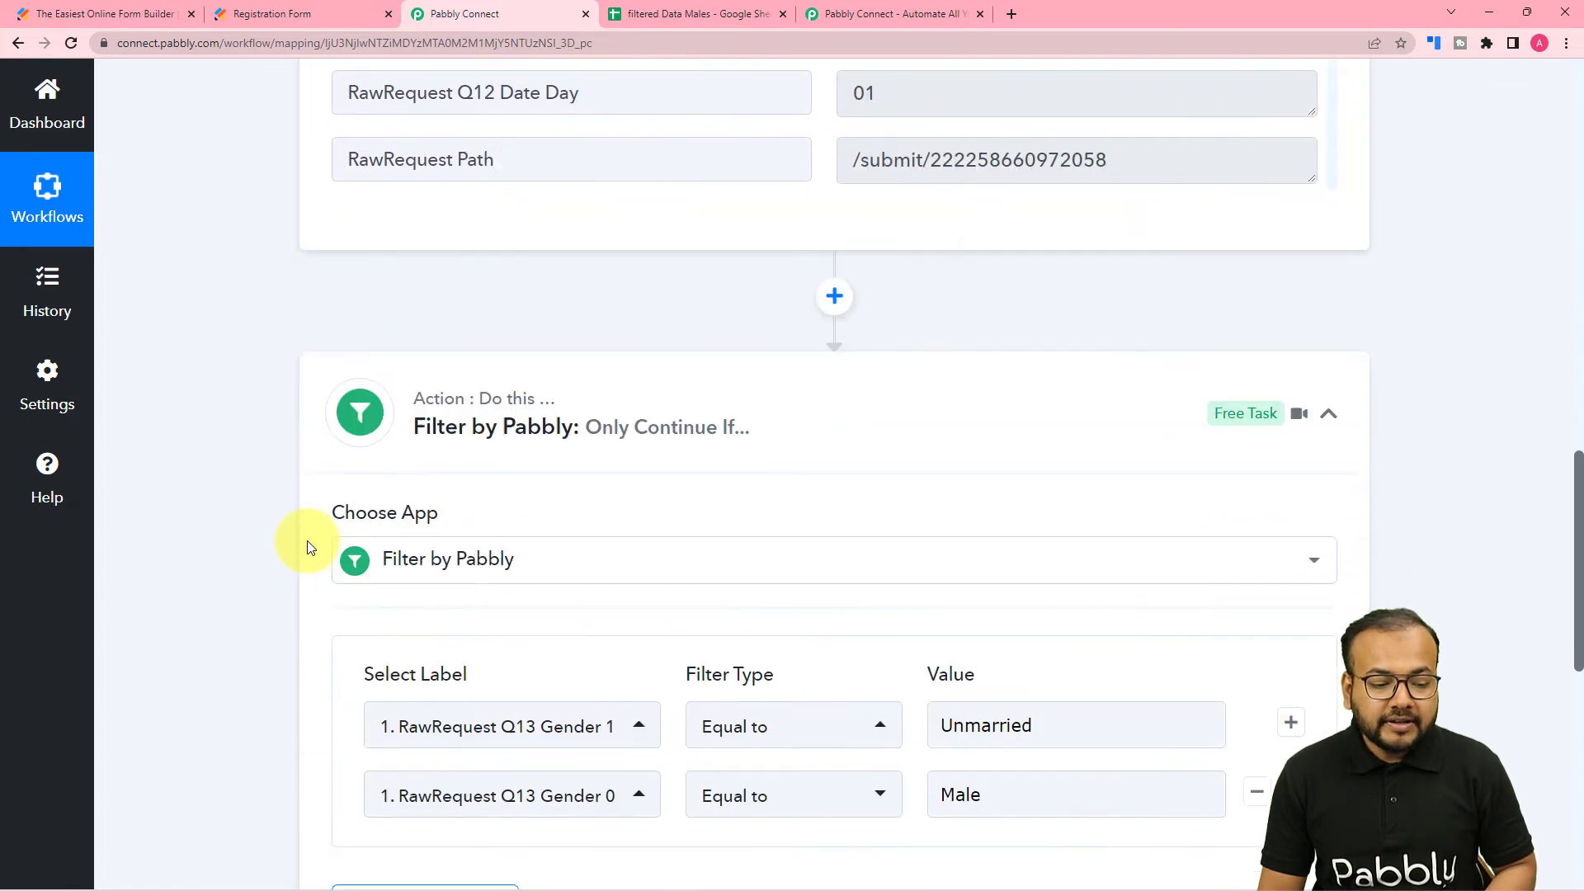
scroll(330, 569, down, 4)
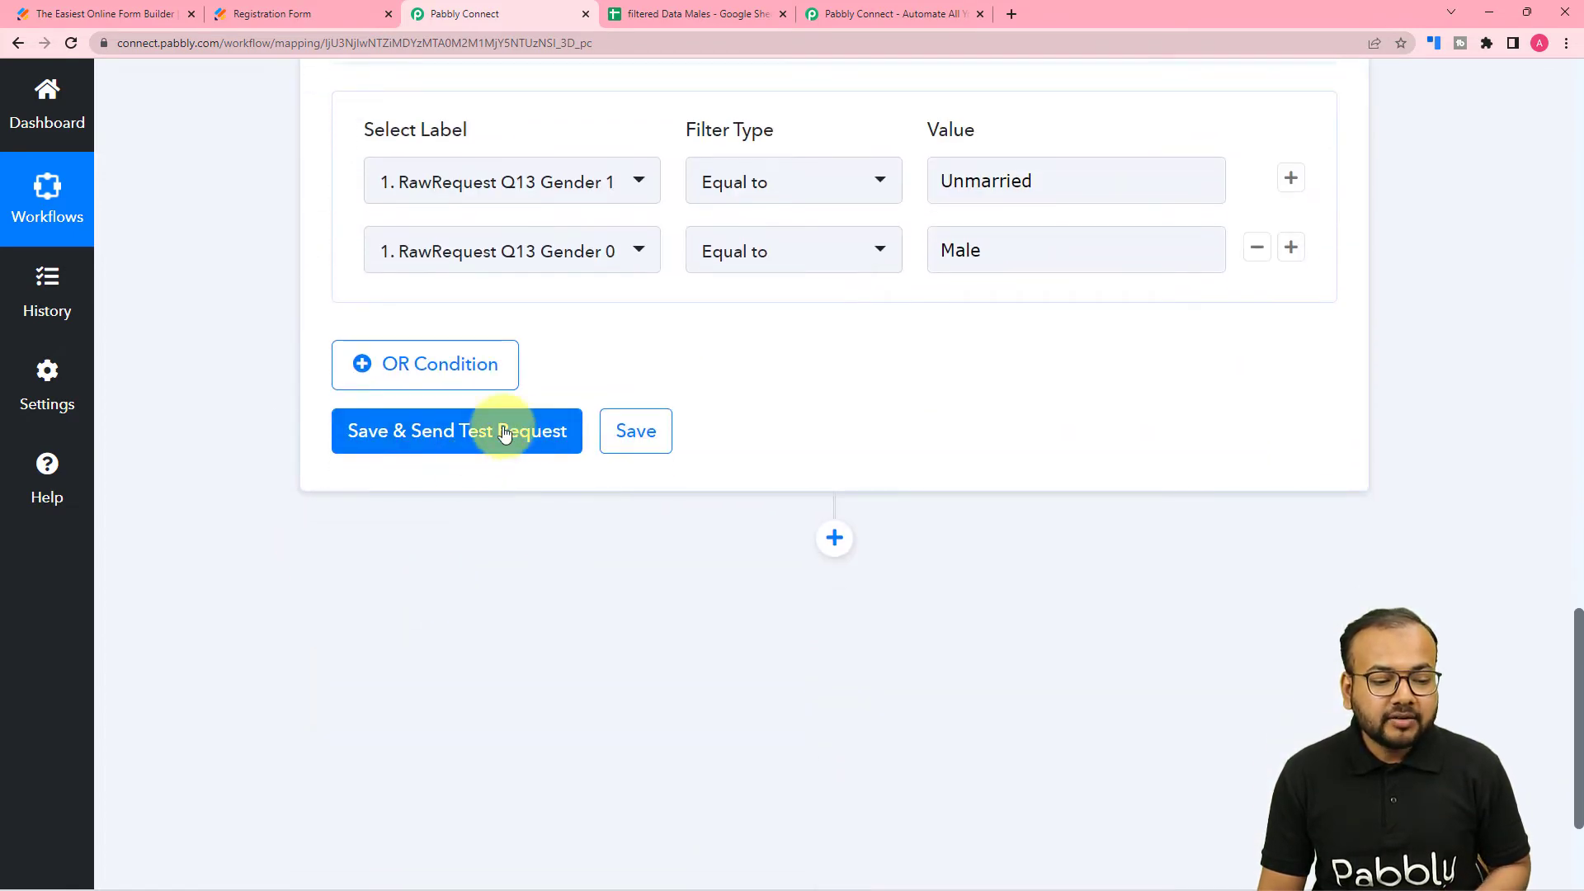
click(470, 433)
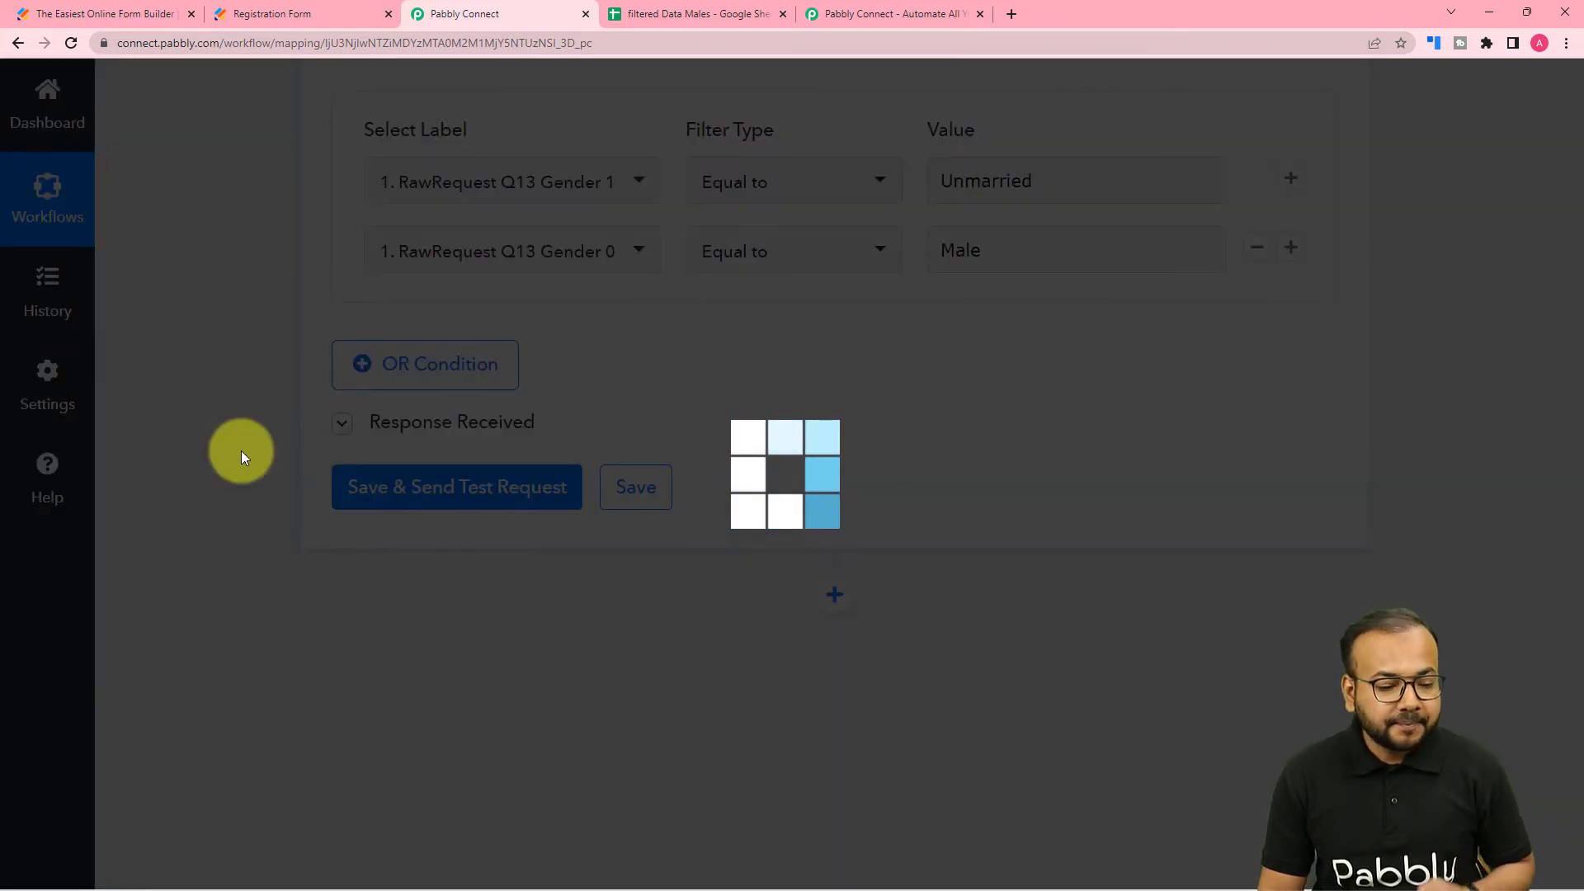
- Inspect the filter test response: status error with 'Condition is false'
scroll(241, 451, down, 1)
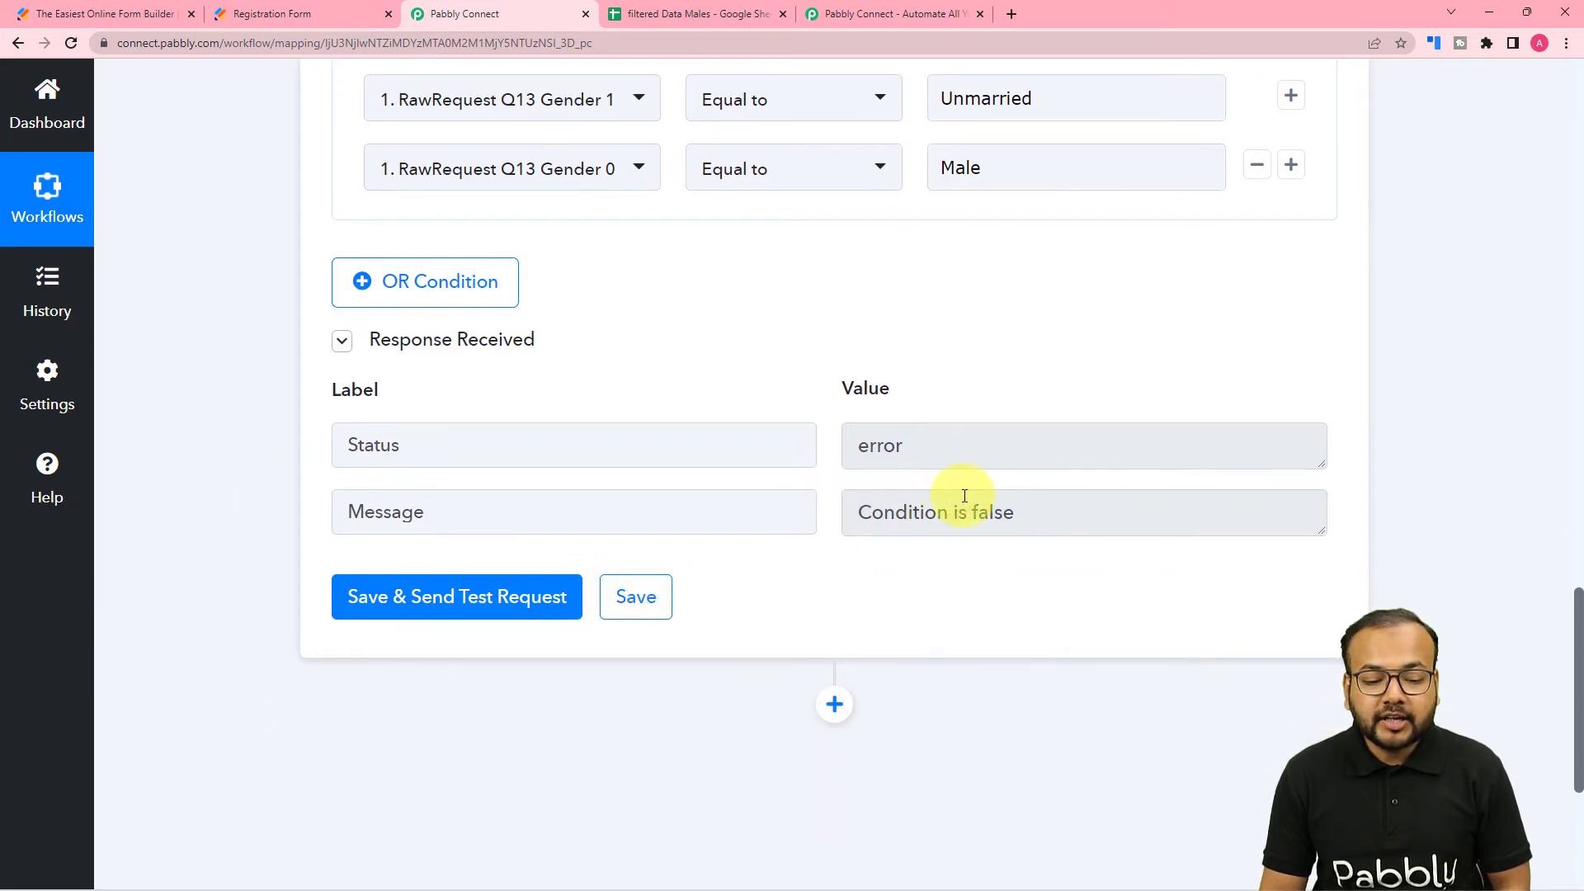
scroll(974, 545, up, 7)
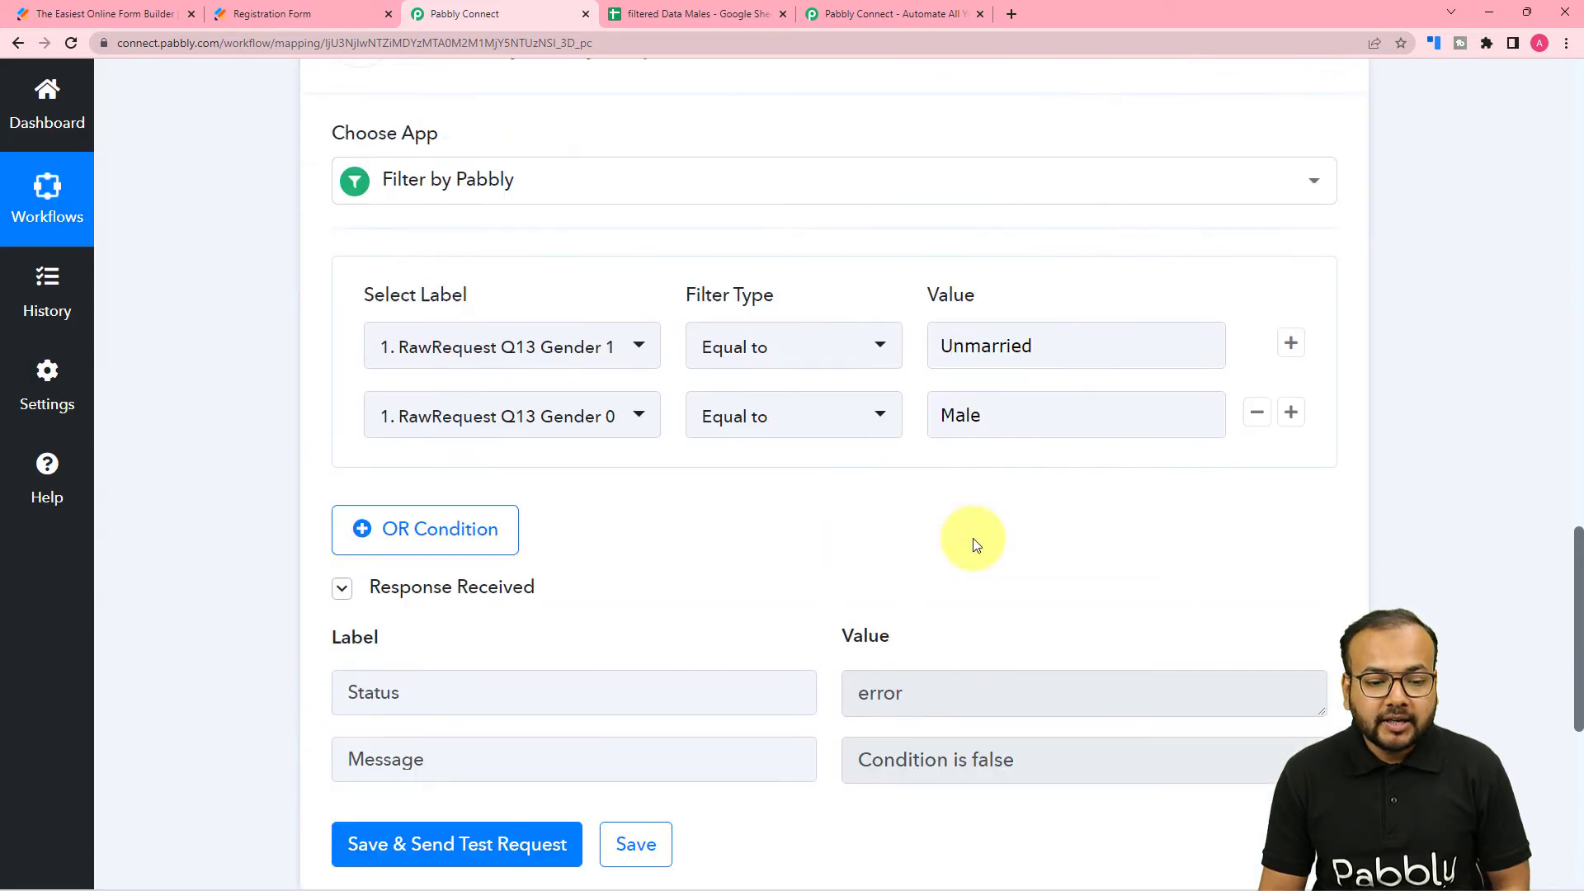
scroll(768, 551, up, 5)
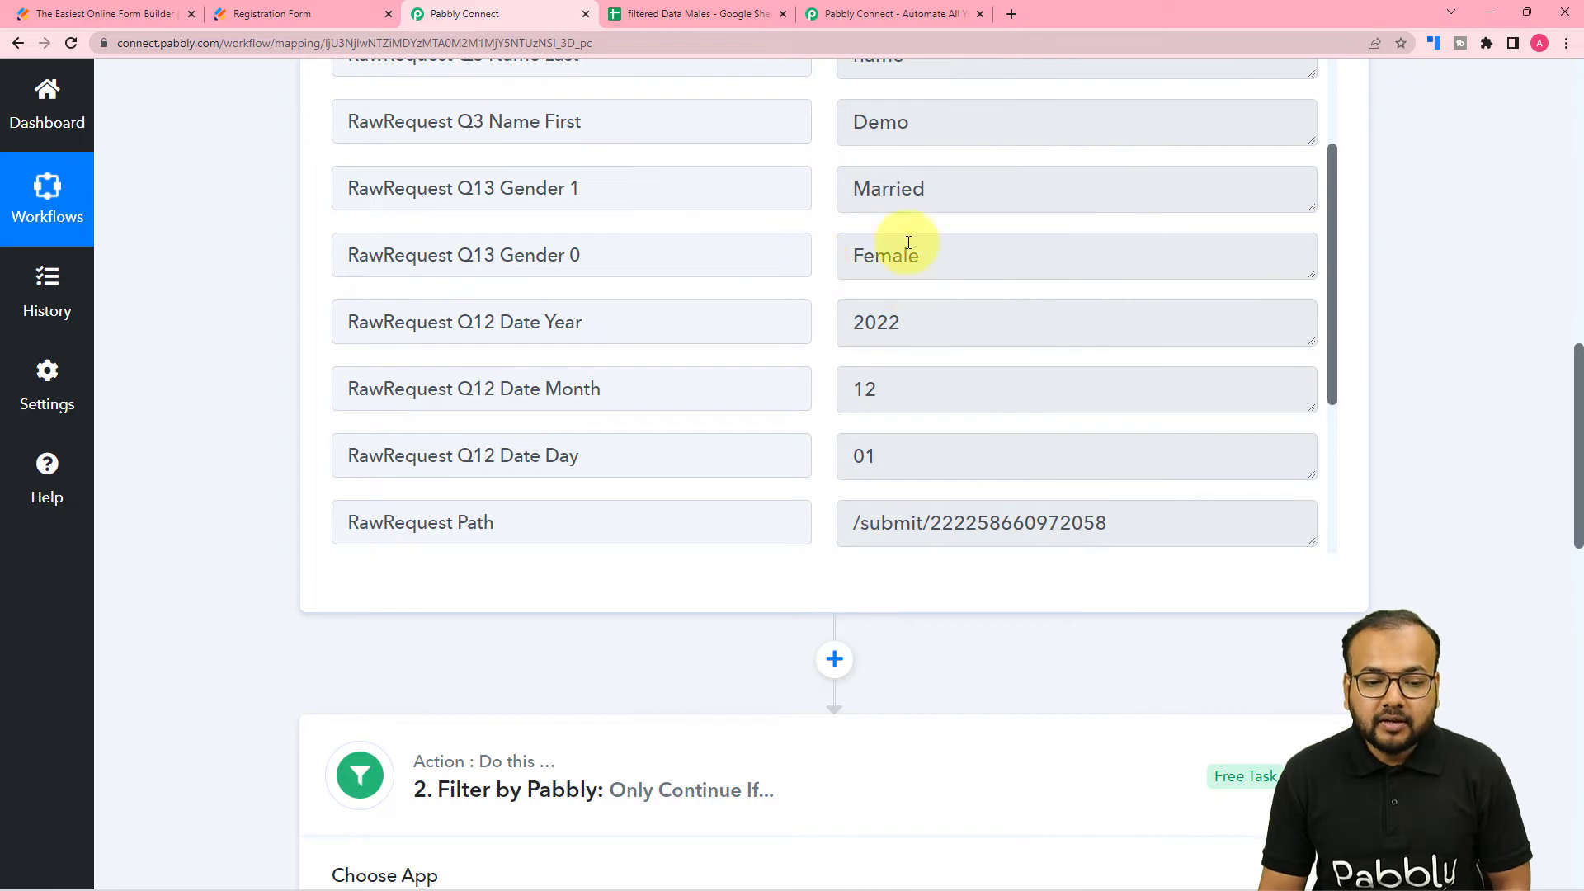
scroll(834, 406, down, 5)
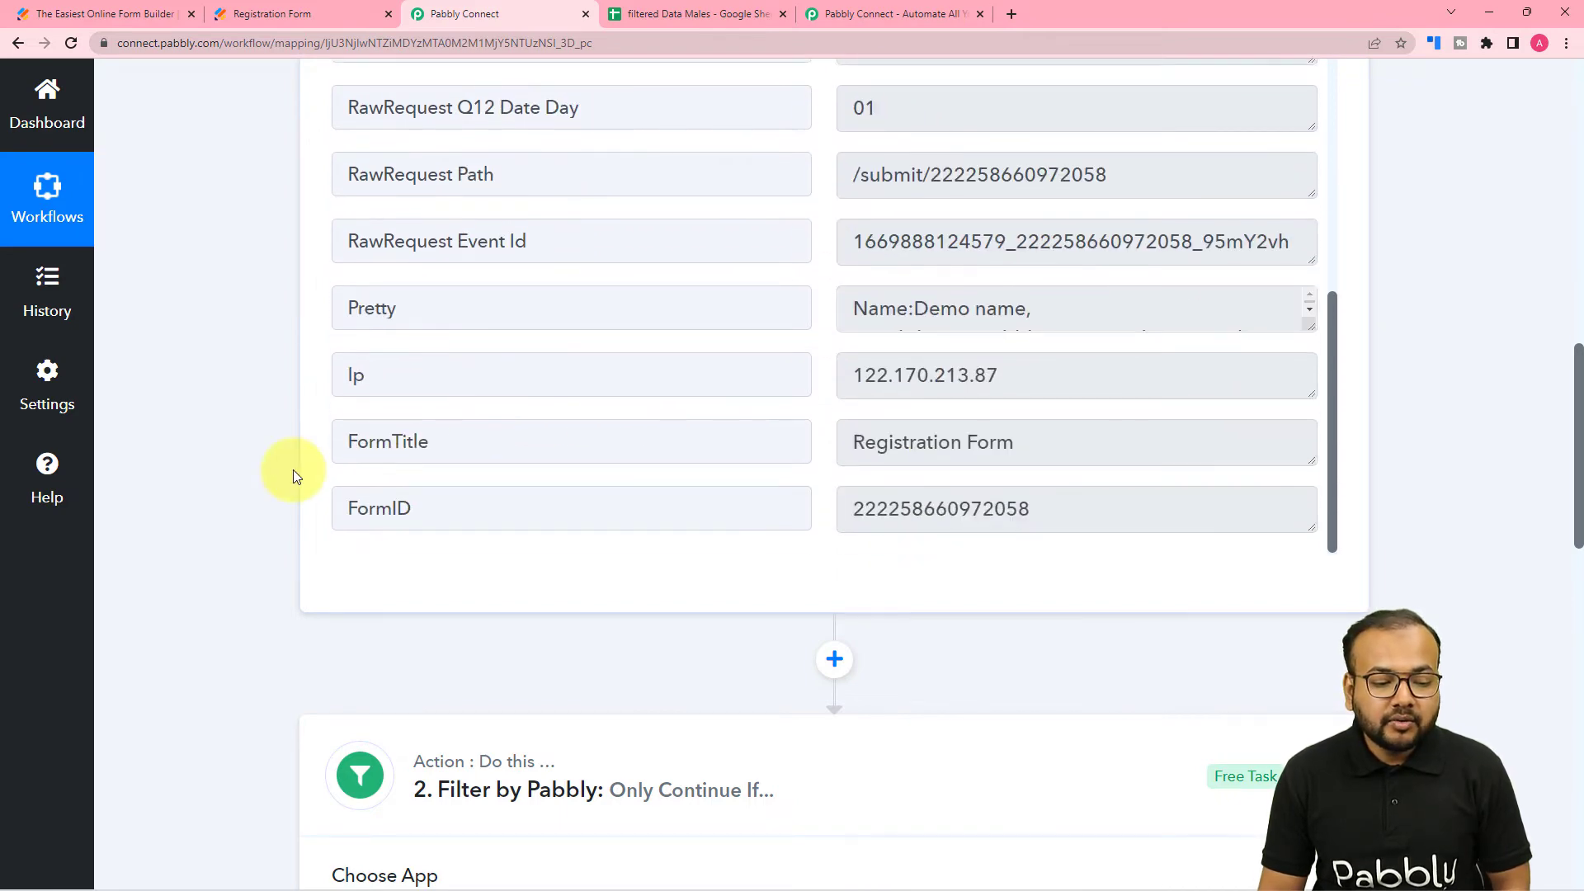
scroll(284, 475, down, 3)
scroll(276, 486, down, 8)
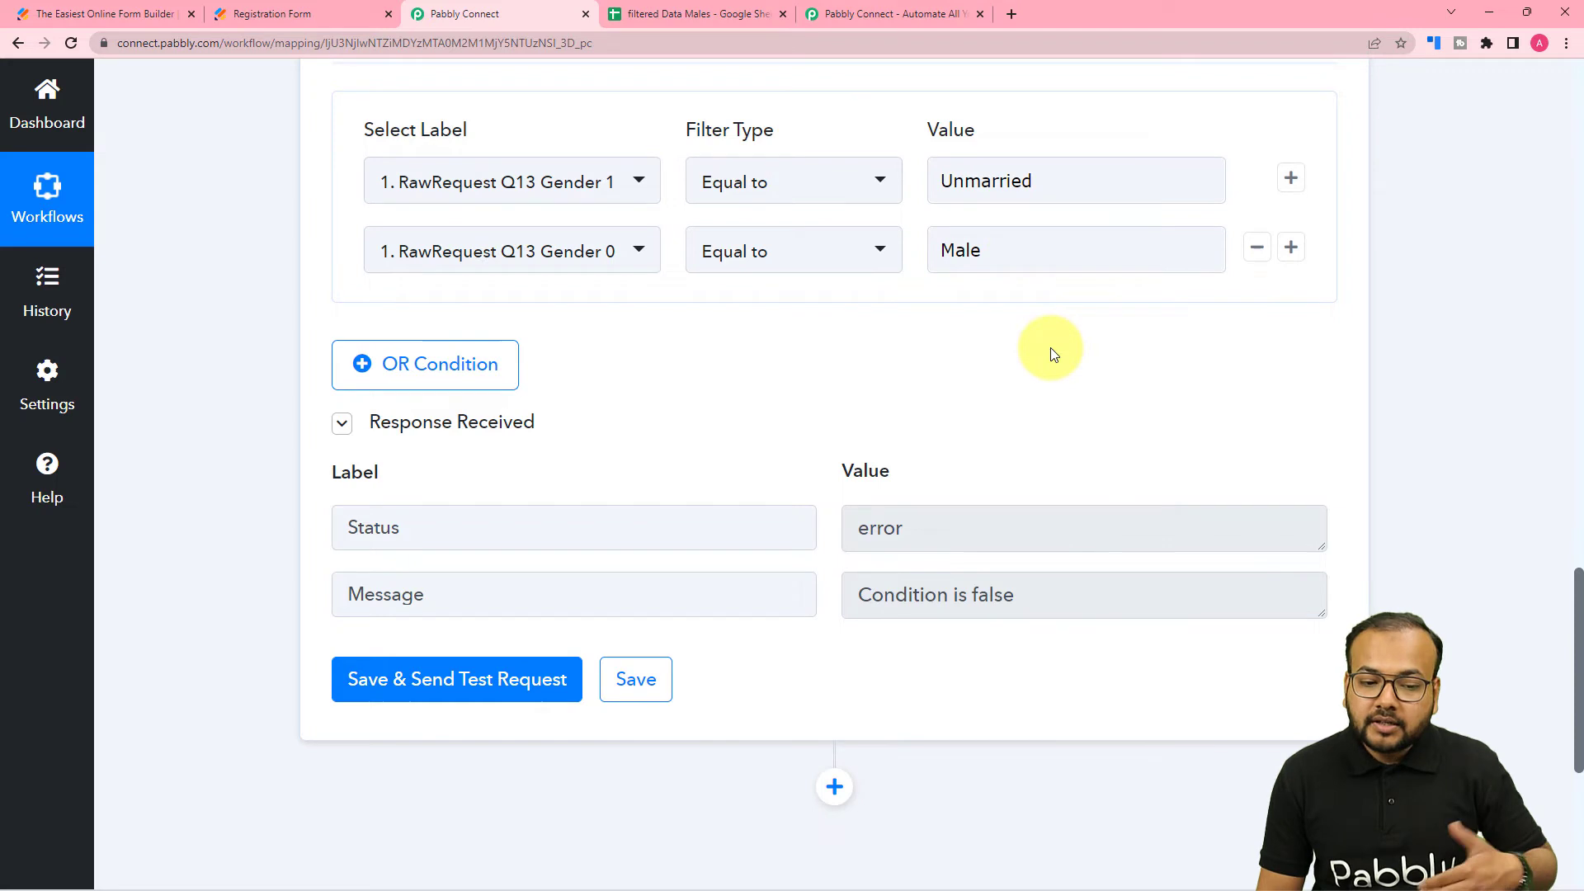
scroll(1051, 349, down, 4)
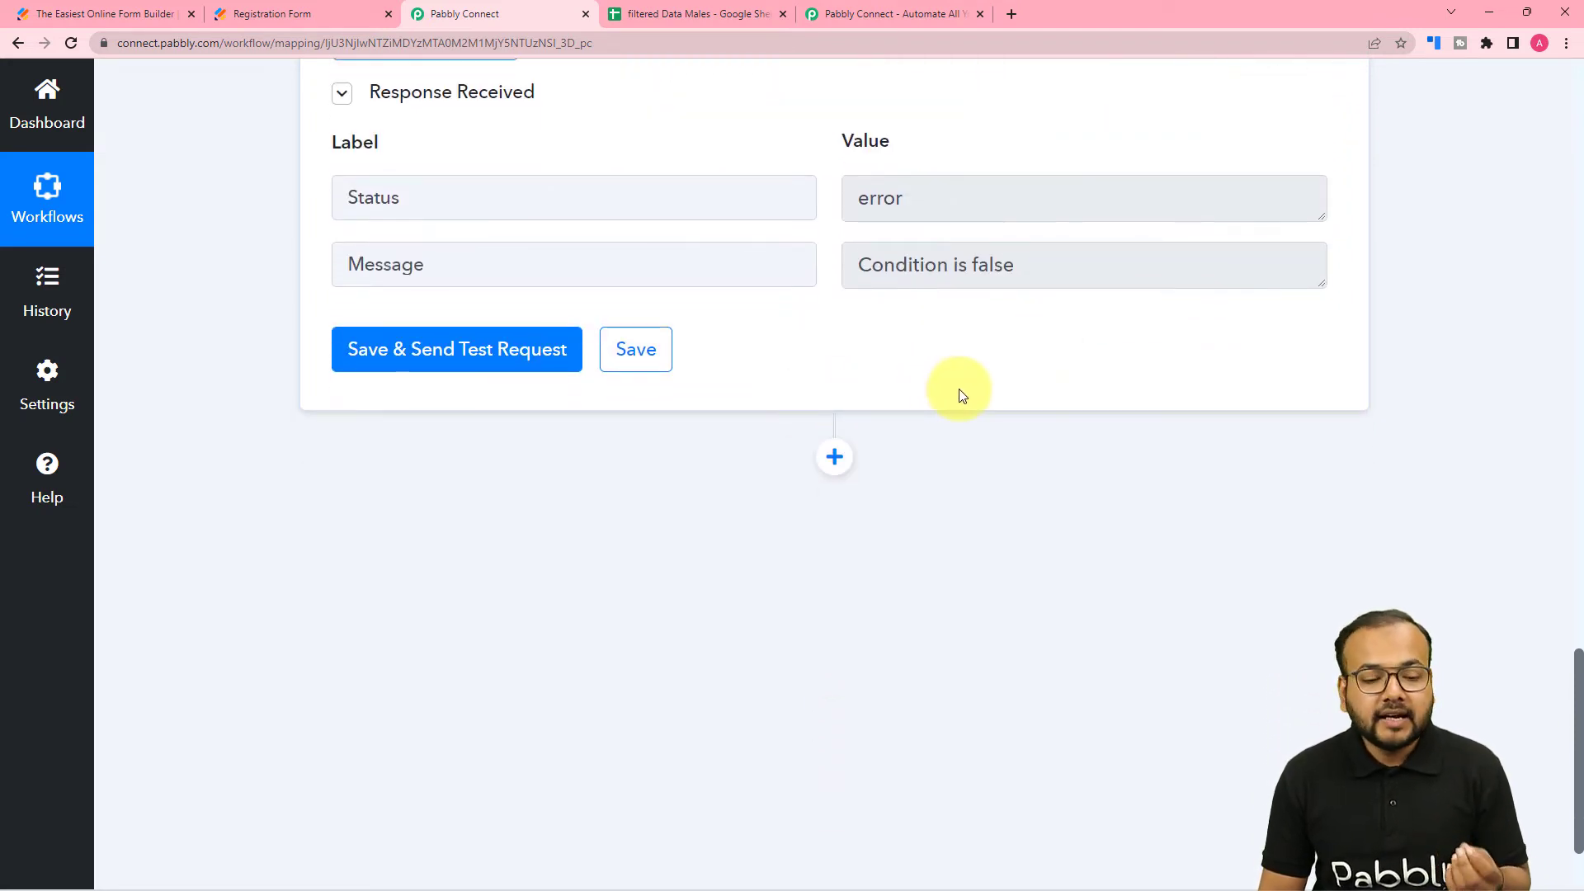
scroll(961, 391, up, 6)
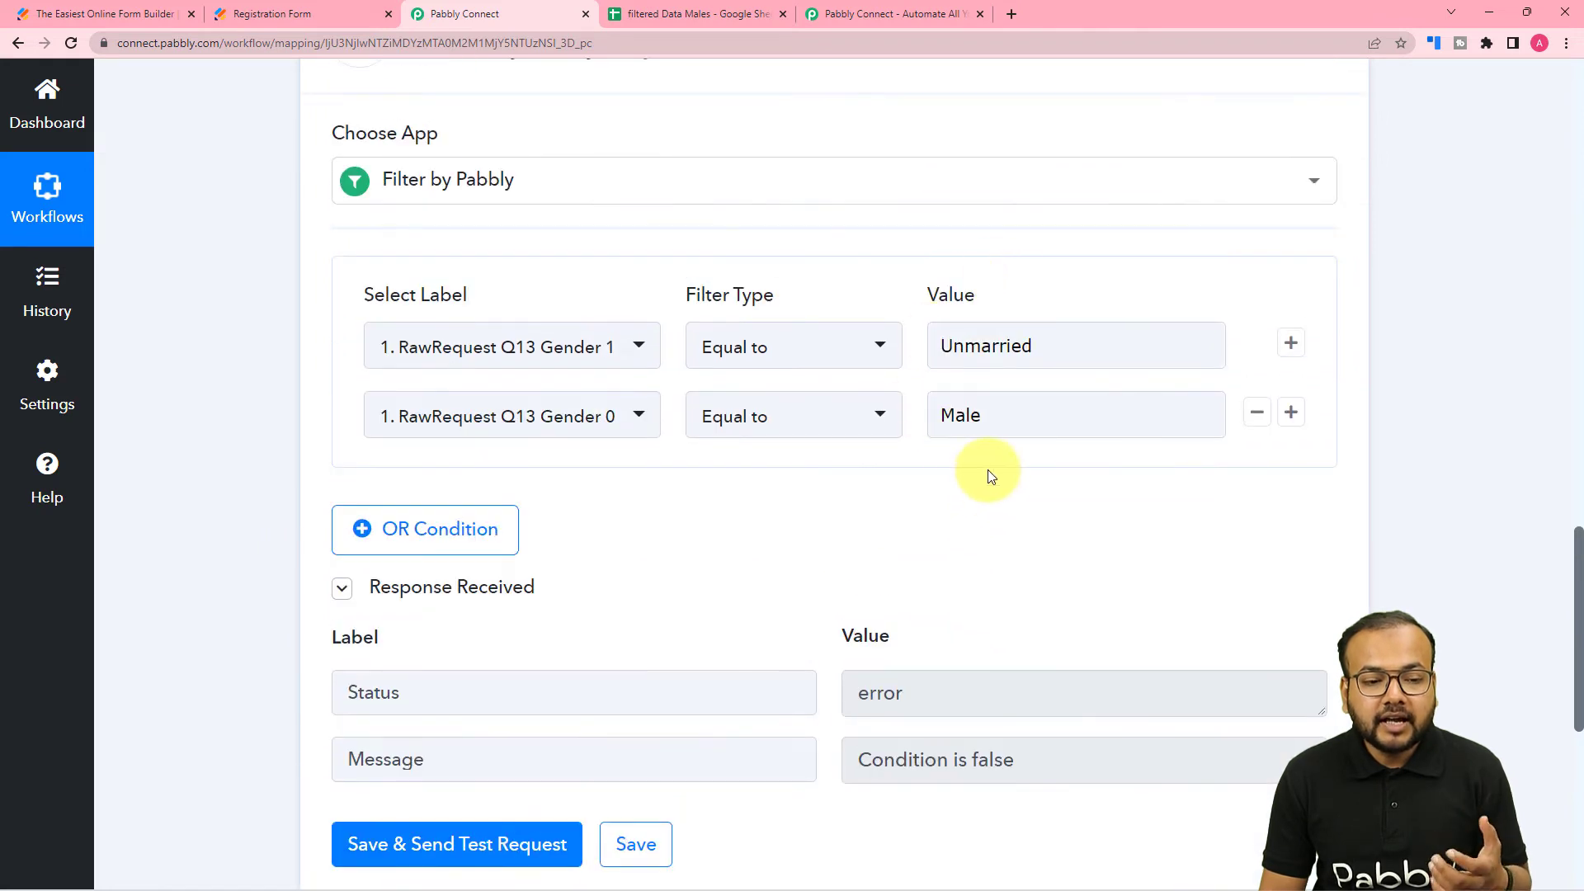
scroll(998, 495, down, 6)
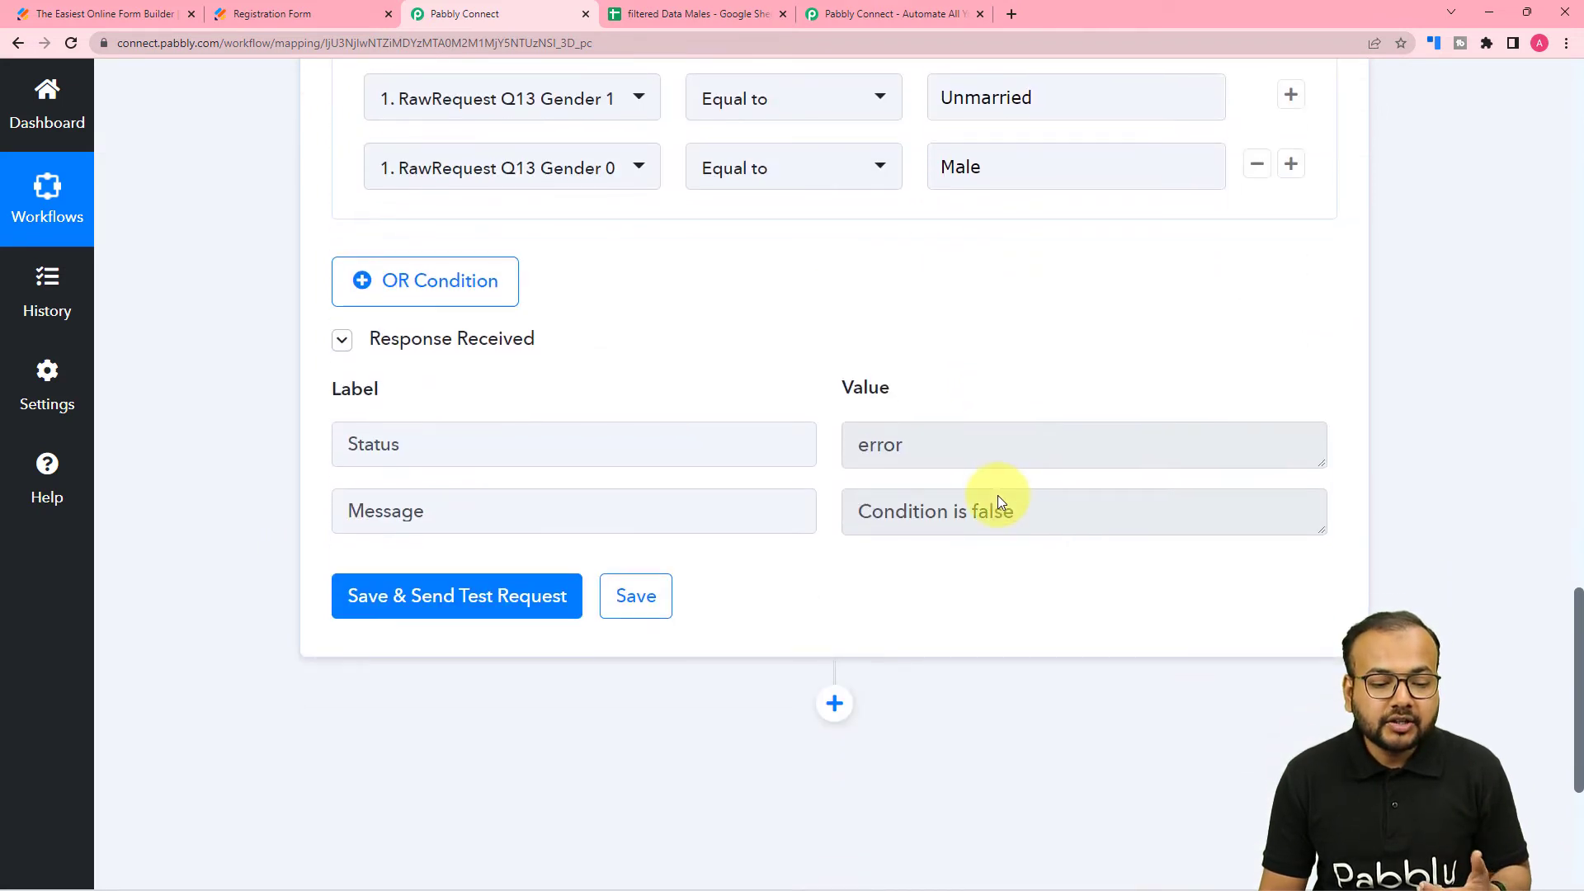
- Add a third step with Google Sheets as its app, checking the filtered Data Males spreadsheet
click(835, 459)
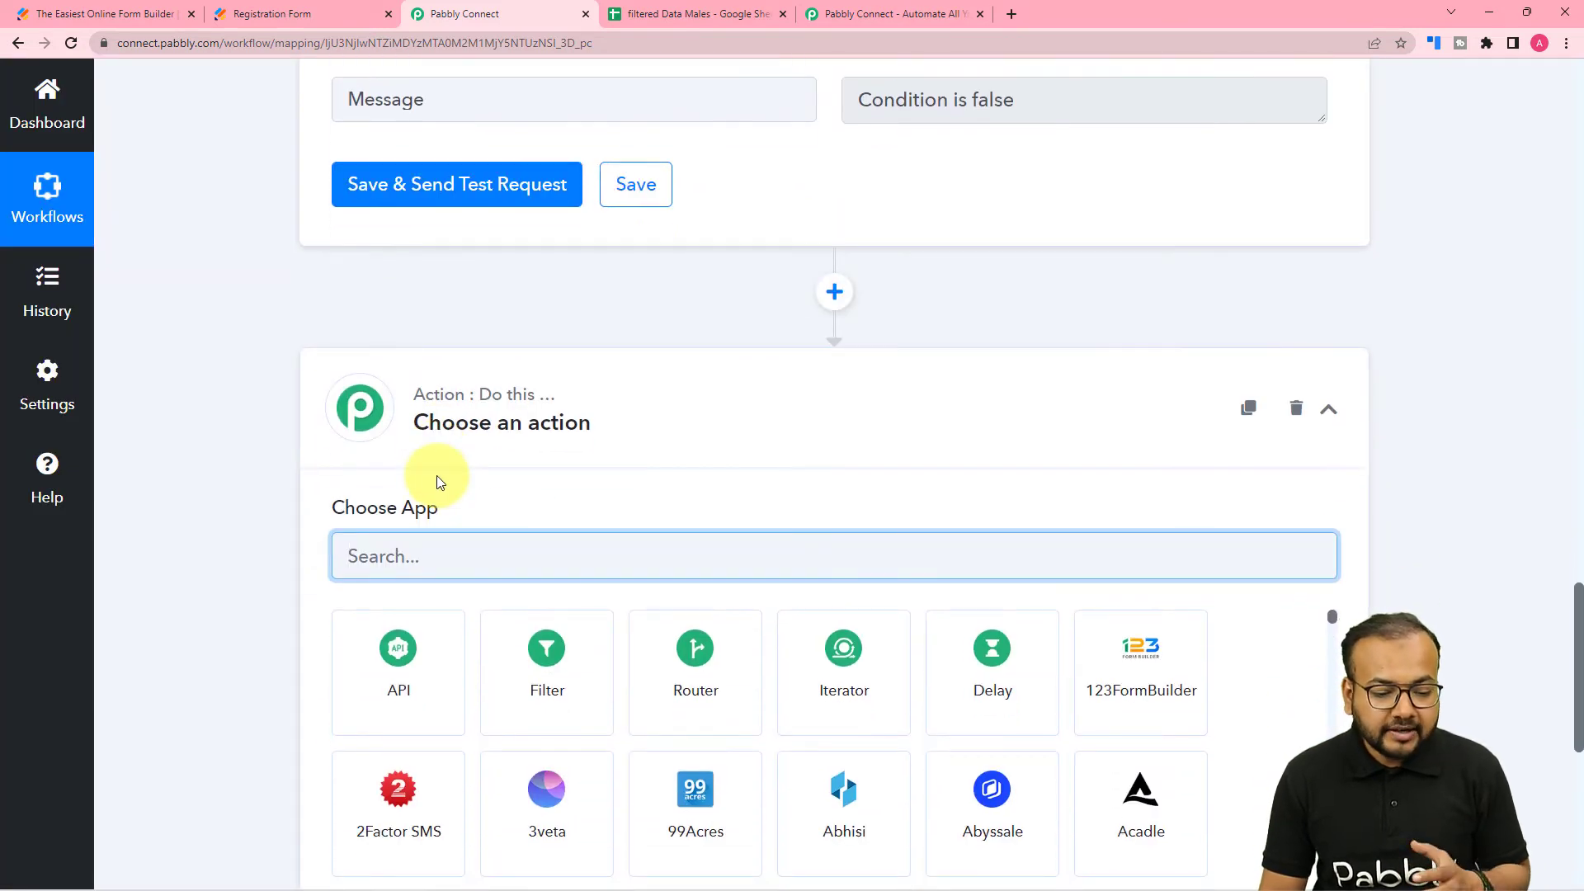
scroll(438, 476, down, 1)
text(goo)
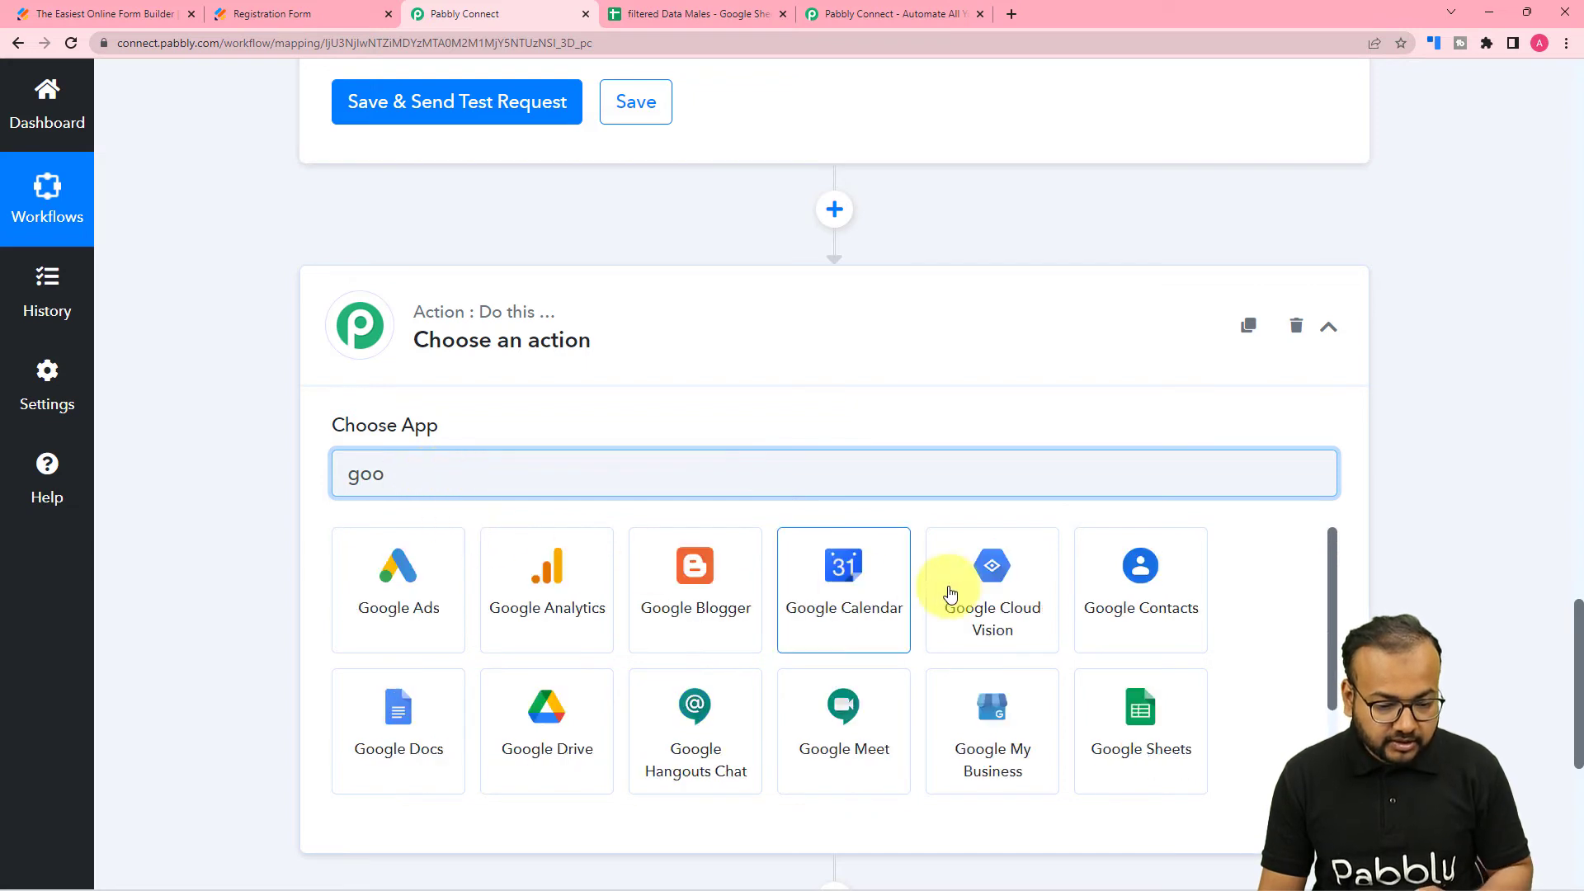
click(1149, 733)
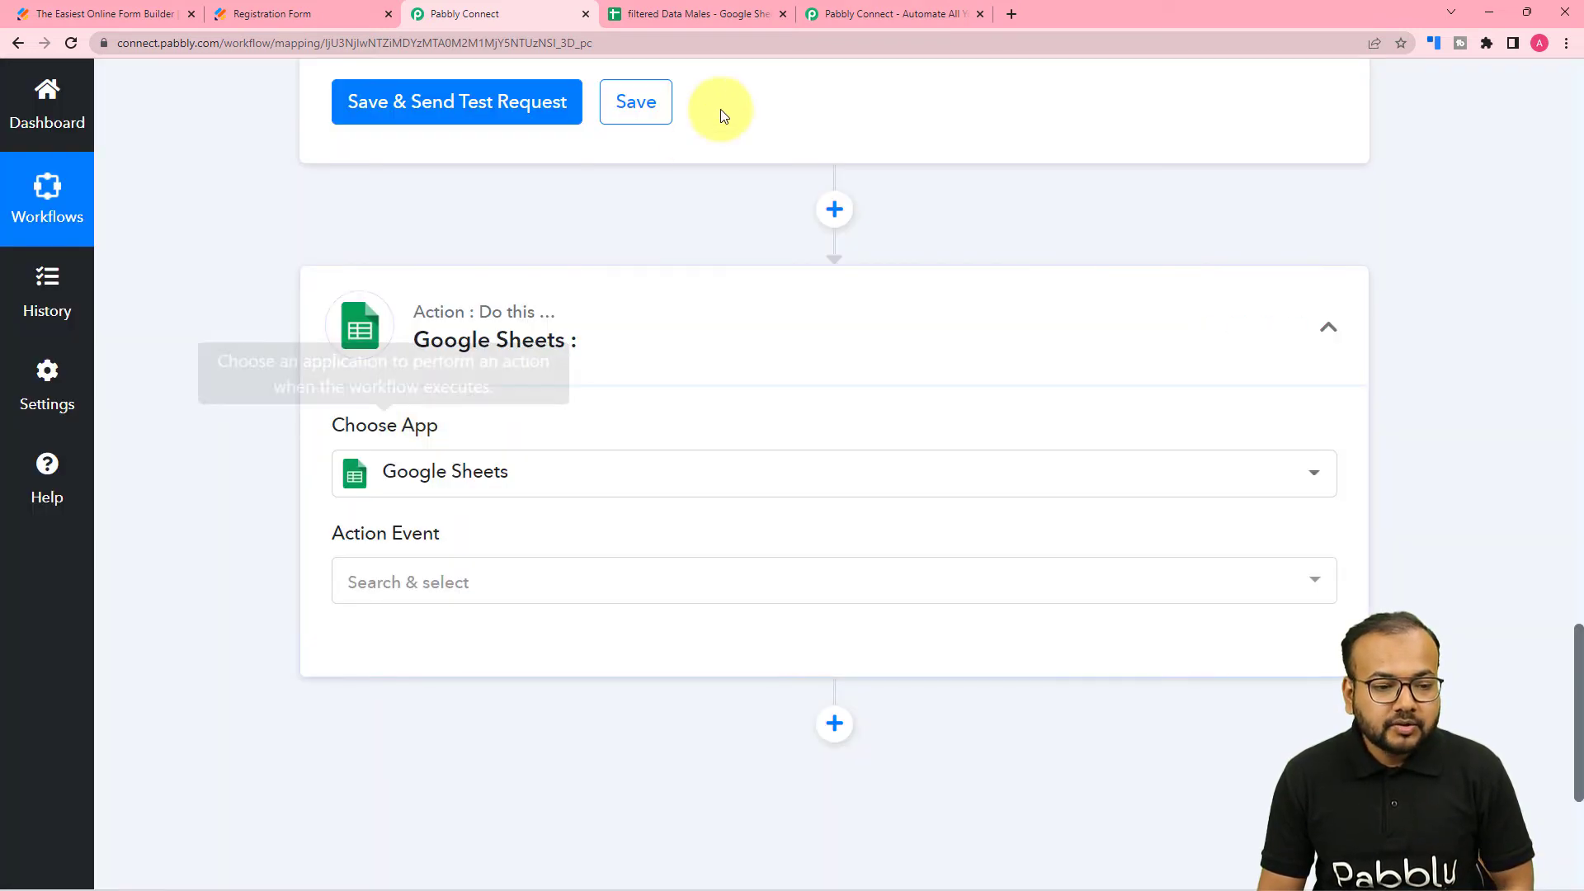
click(688, 13)
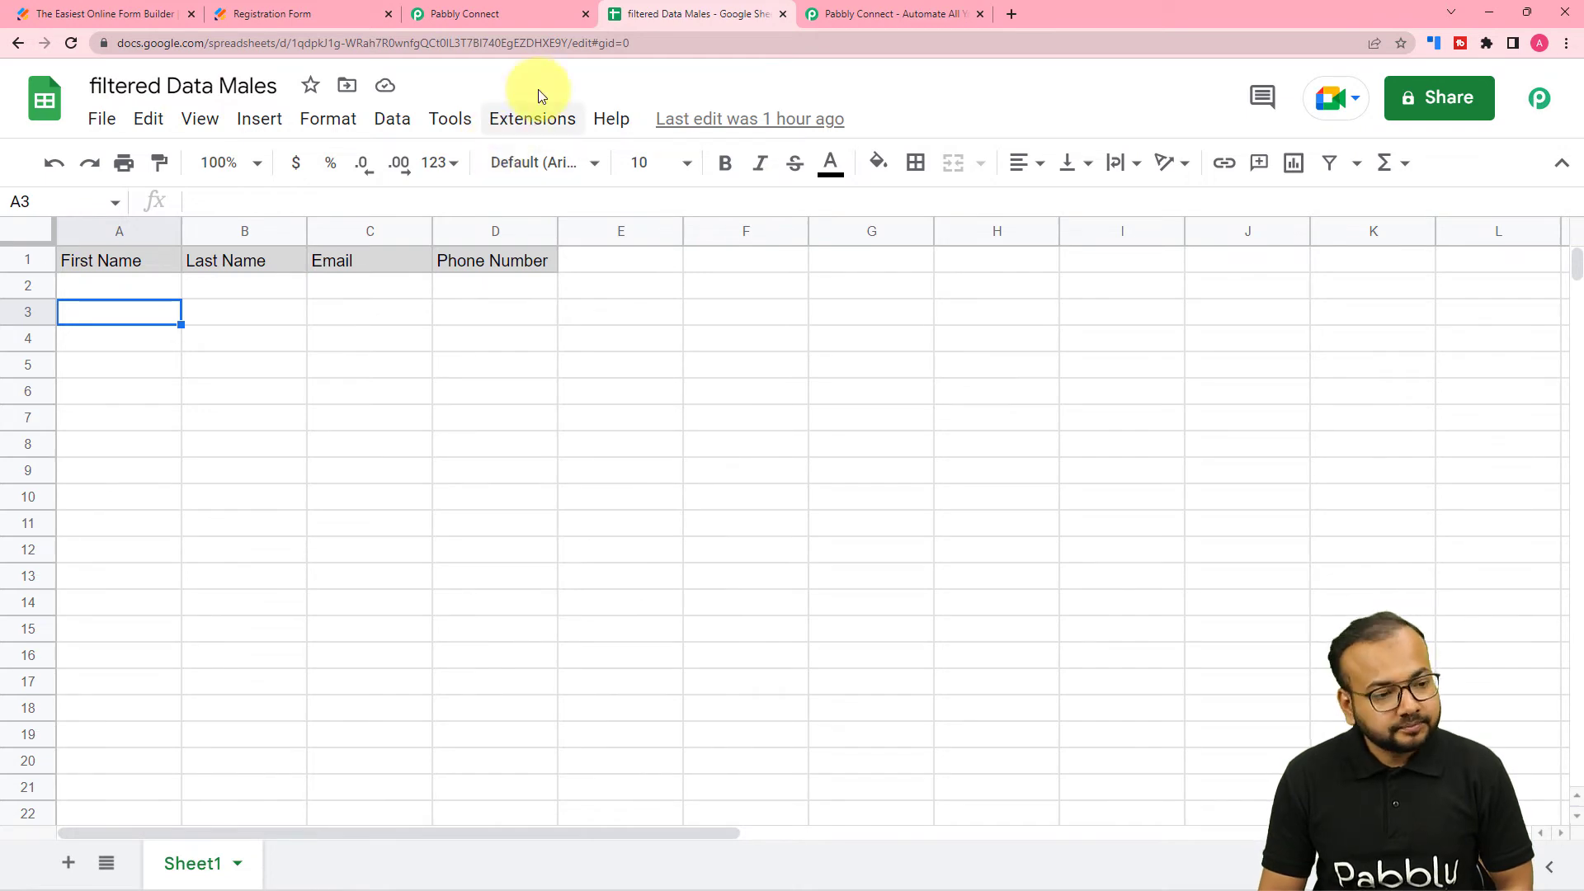
click(475, 21)
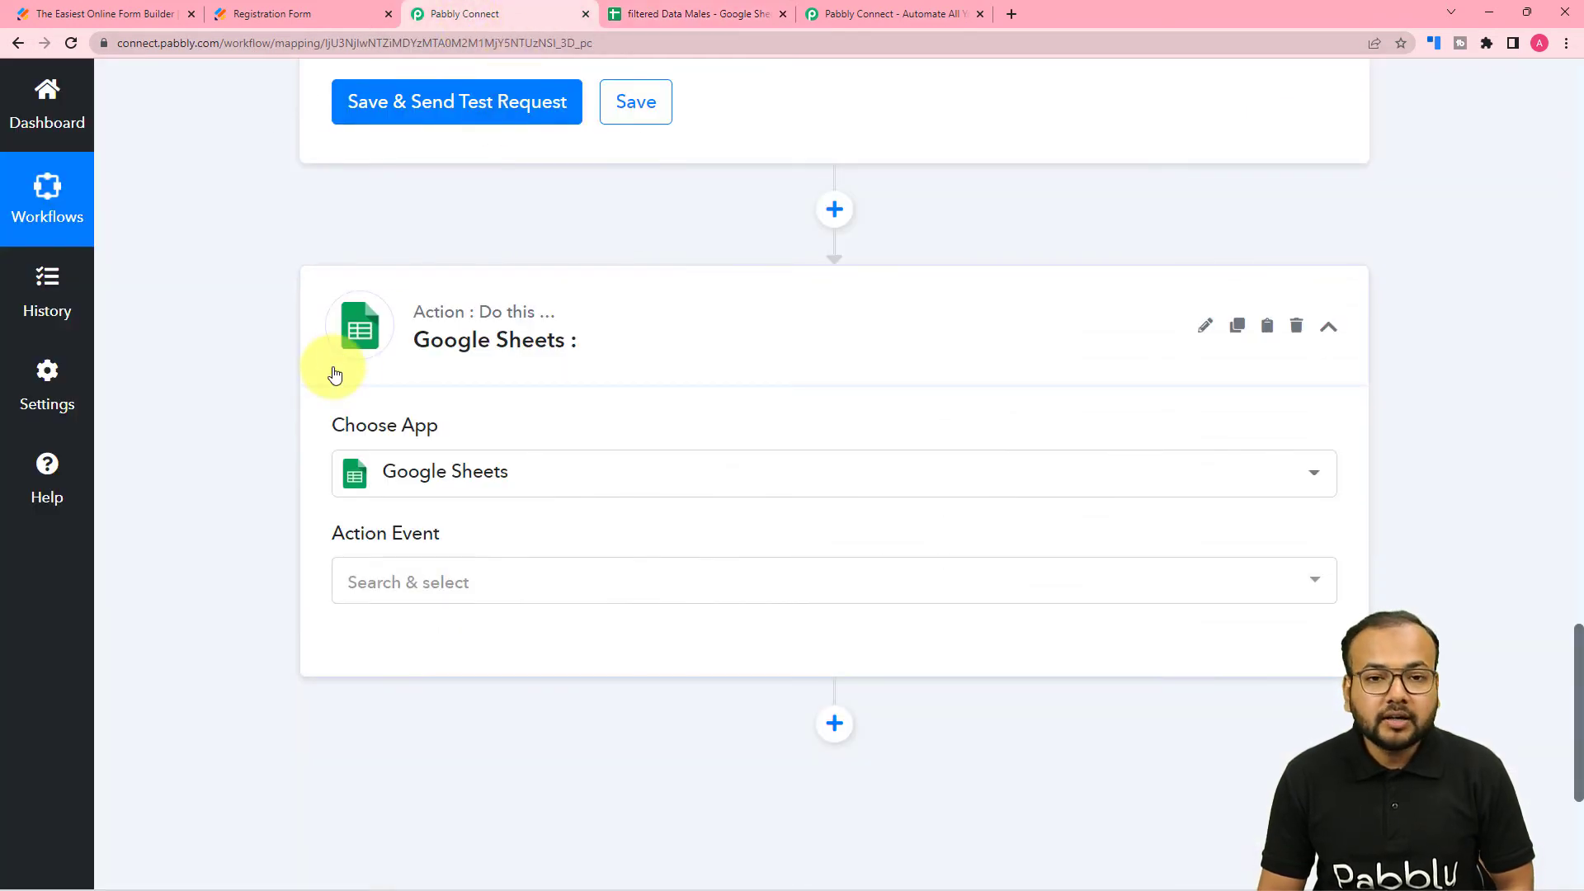
scroll(330, 375, down, 3)
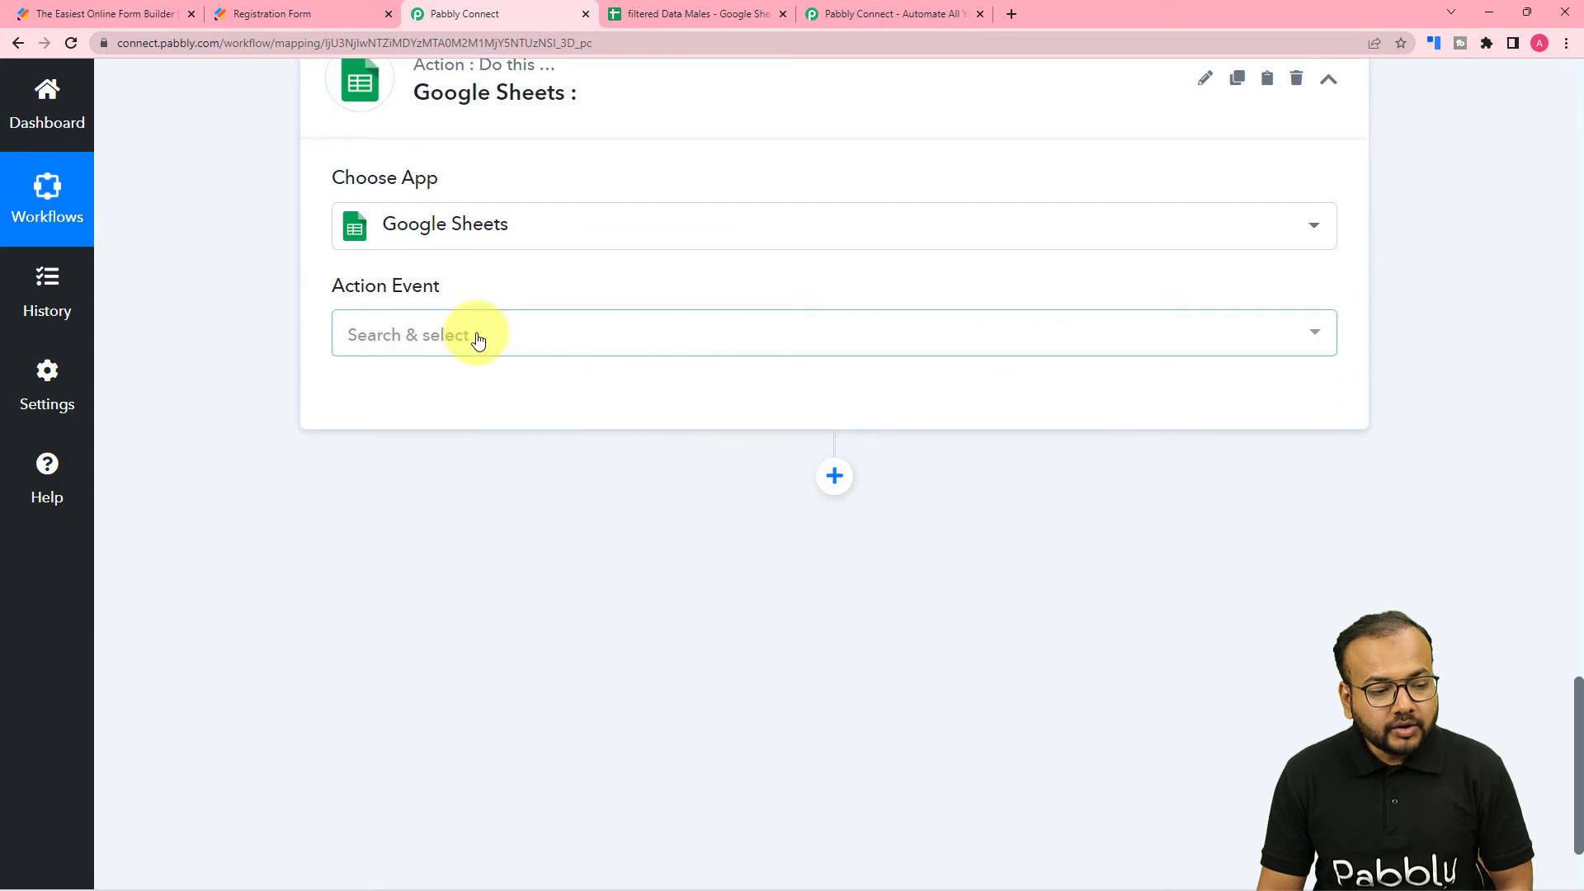
- Choose Add New Row, connect Google Sheets, and keep spreadsheet filtered Data Males, Sheet1
click(478, 340)
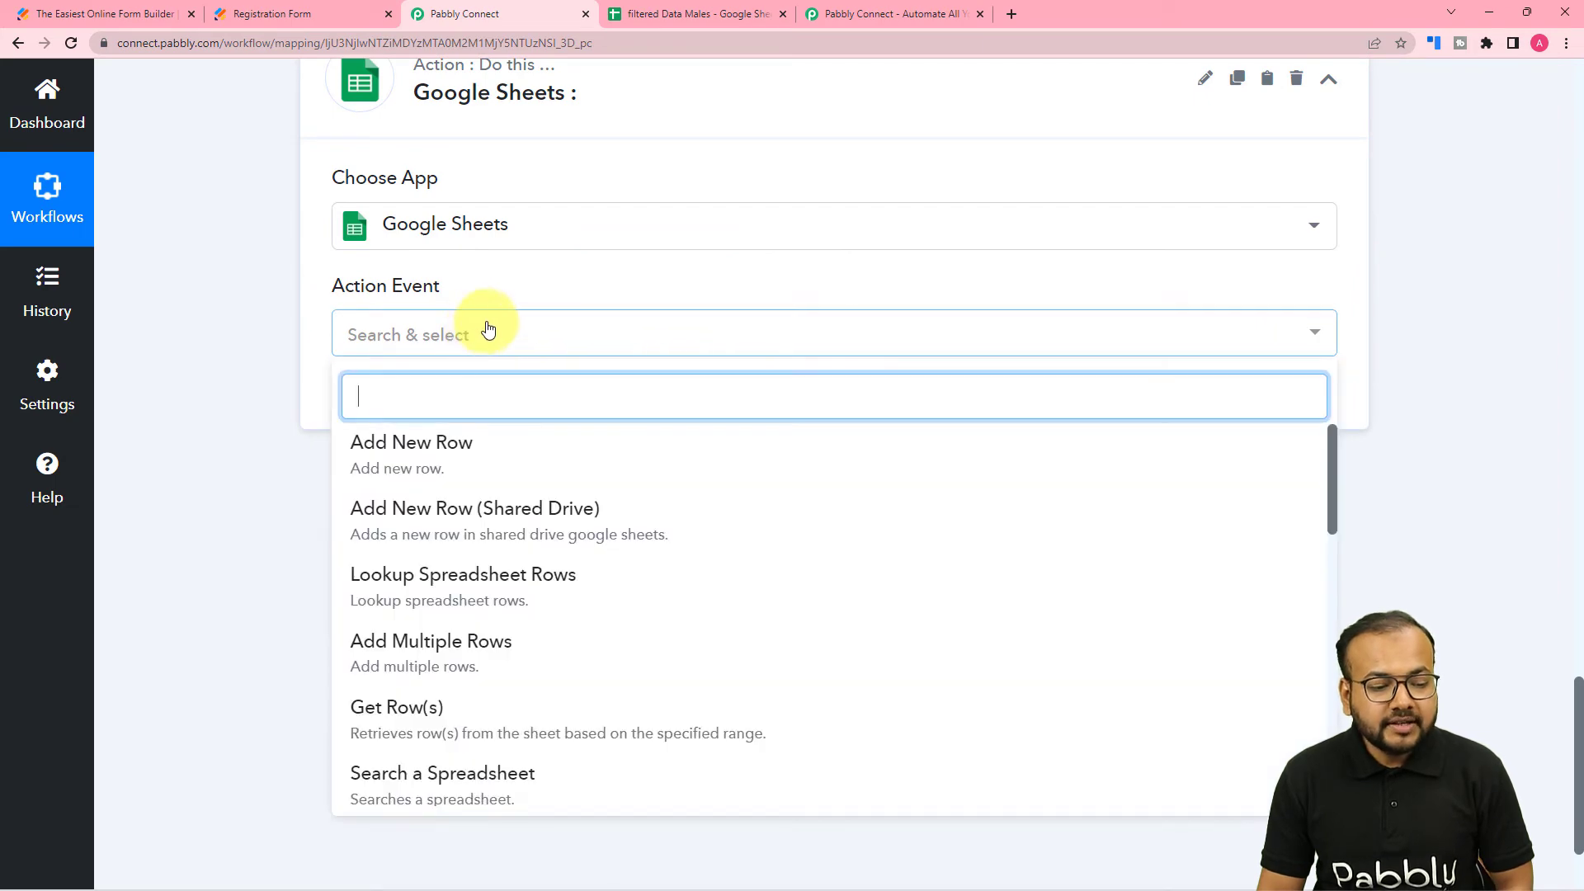
click(398, 458)
click(379, 403)
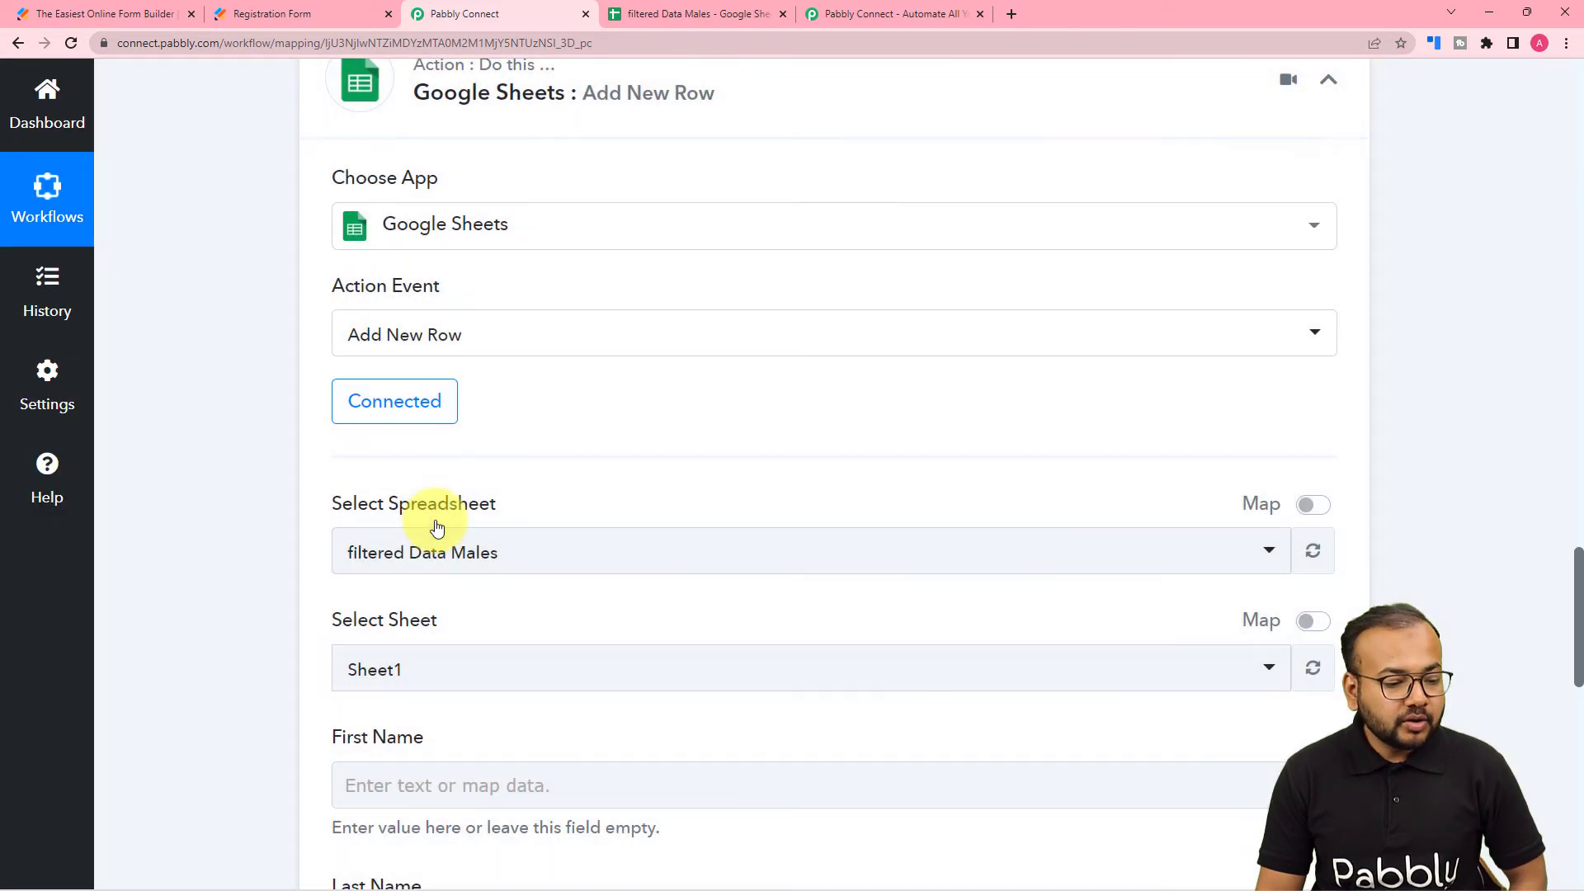
scroll(435, 524, down, 2)
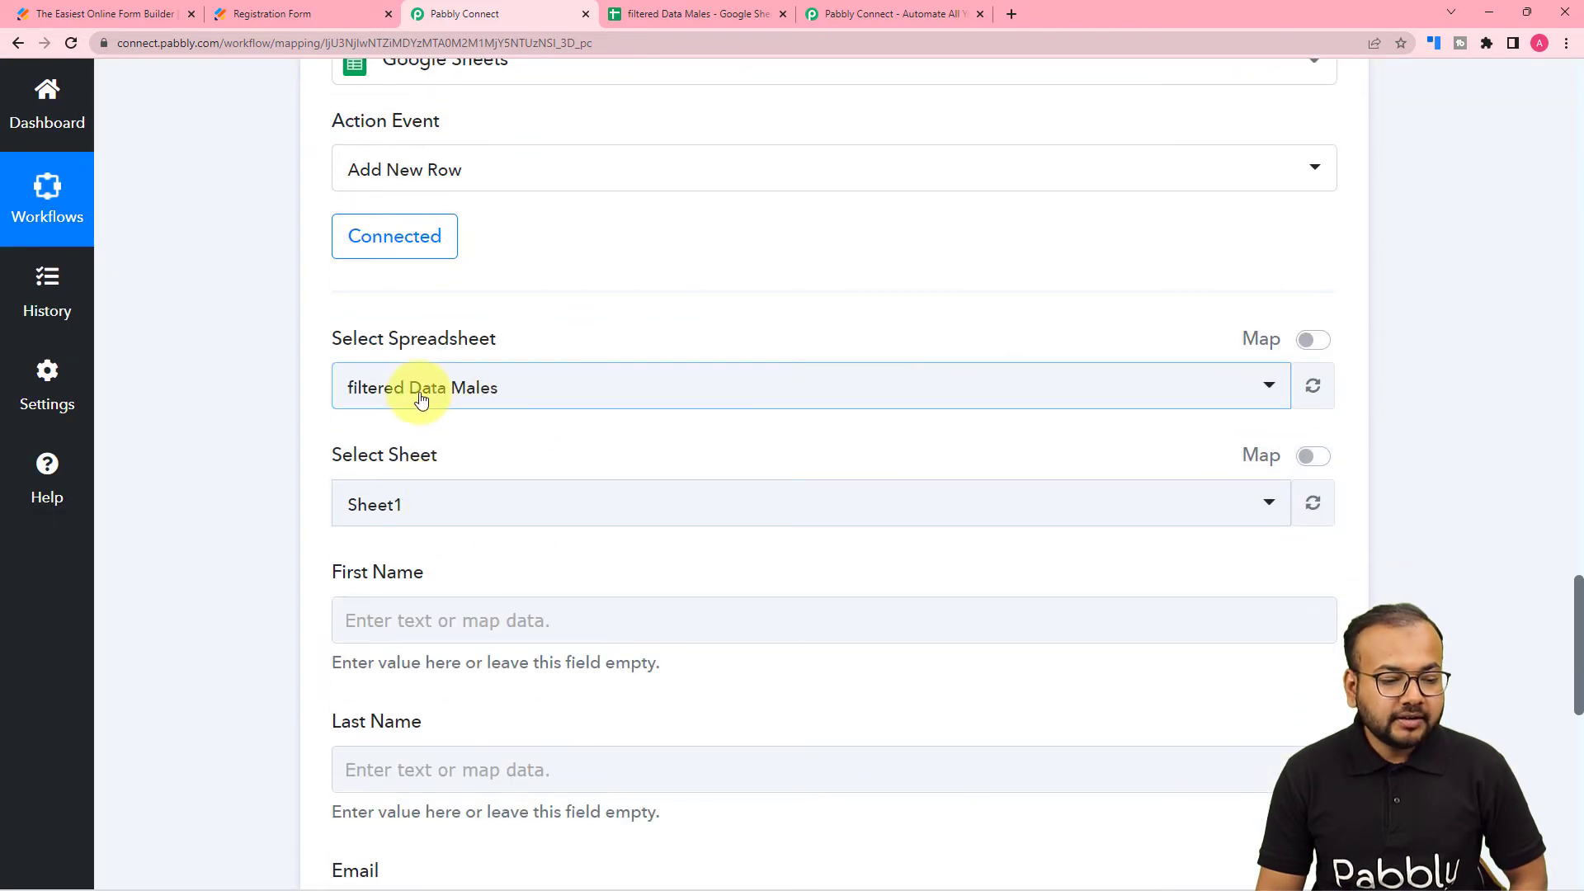
scroll(456, 400, down, 2)
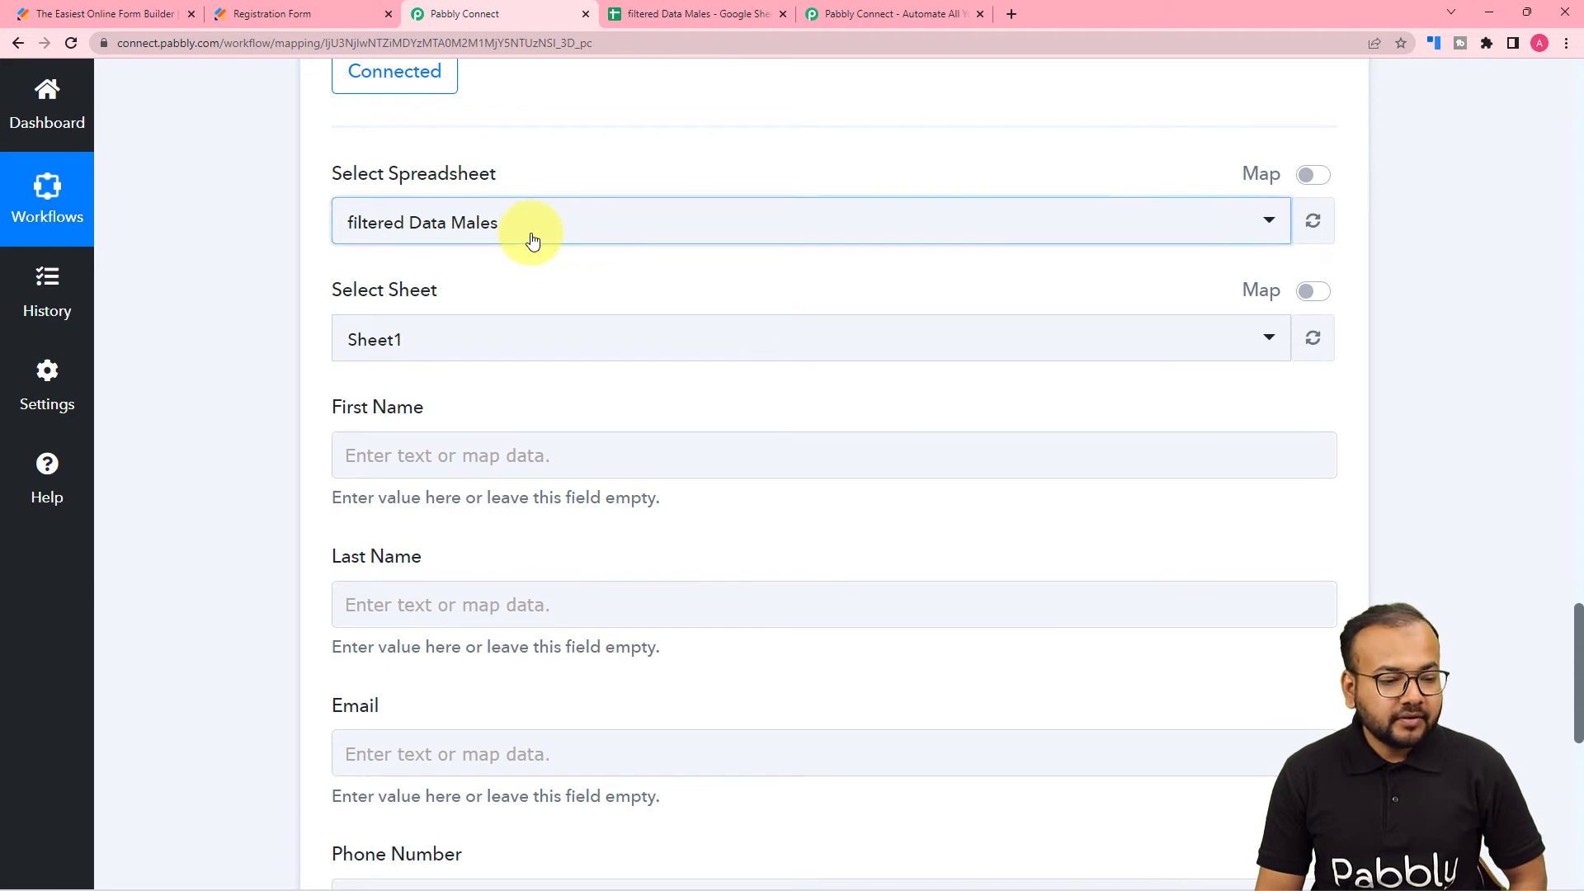
scroll(435, 249, down, 2)
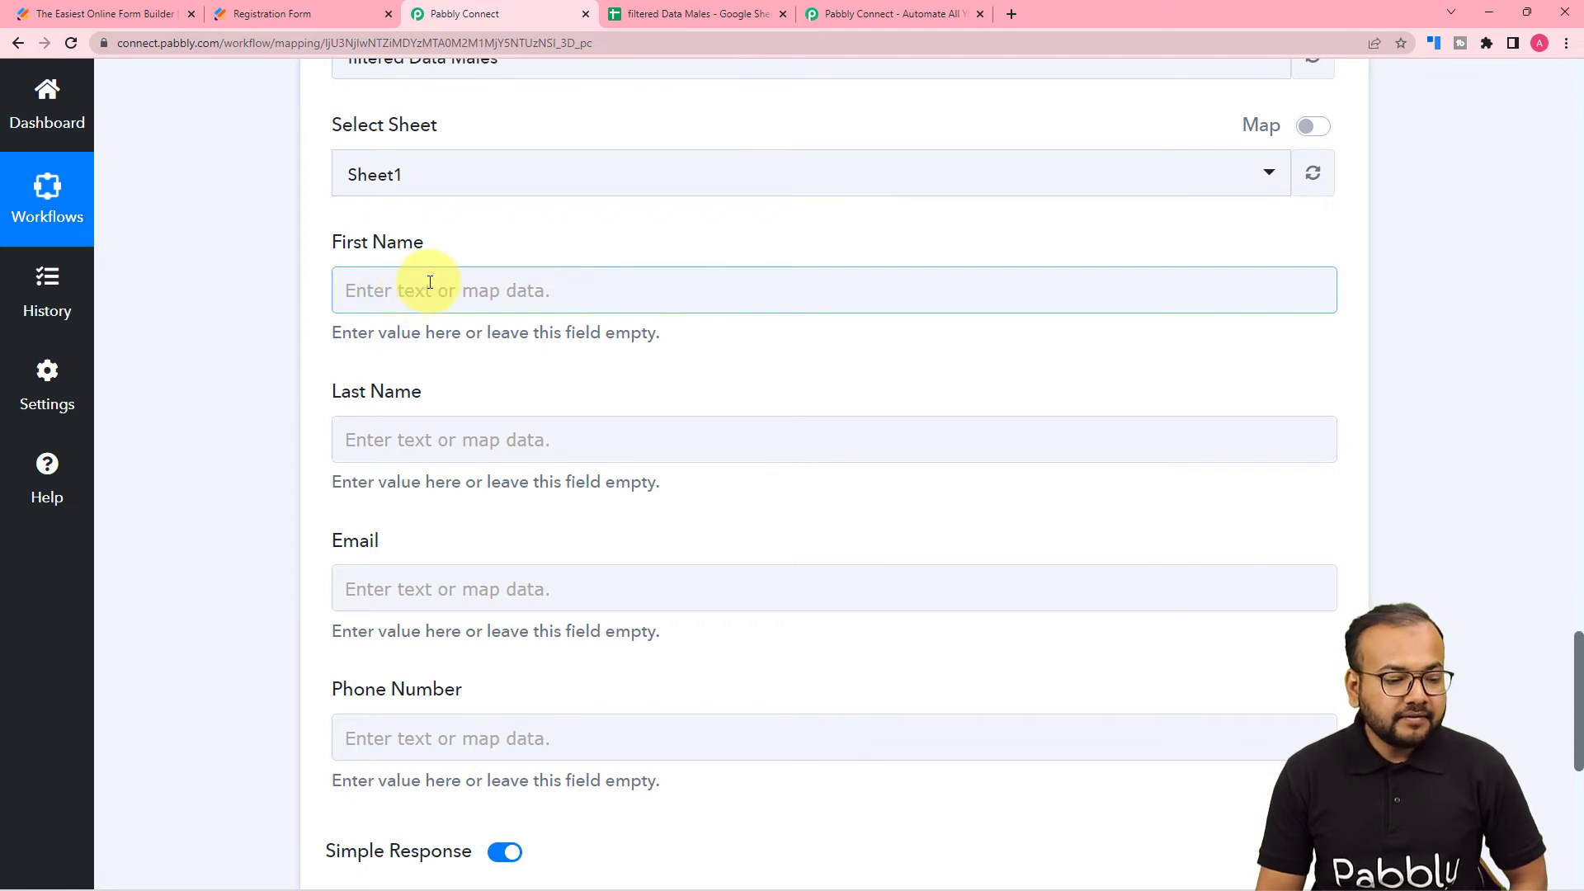
scroll(431, 545, down, 3)
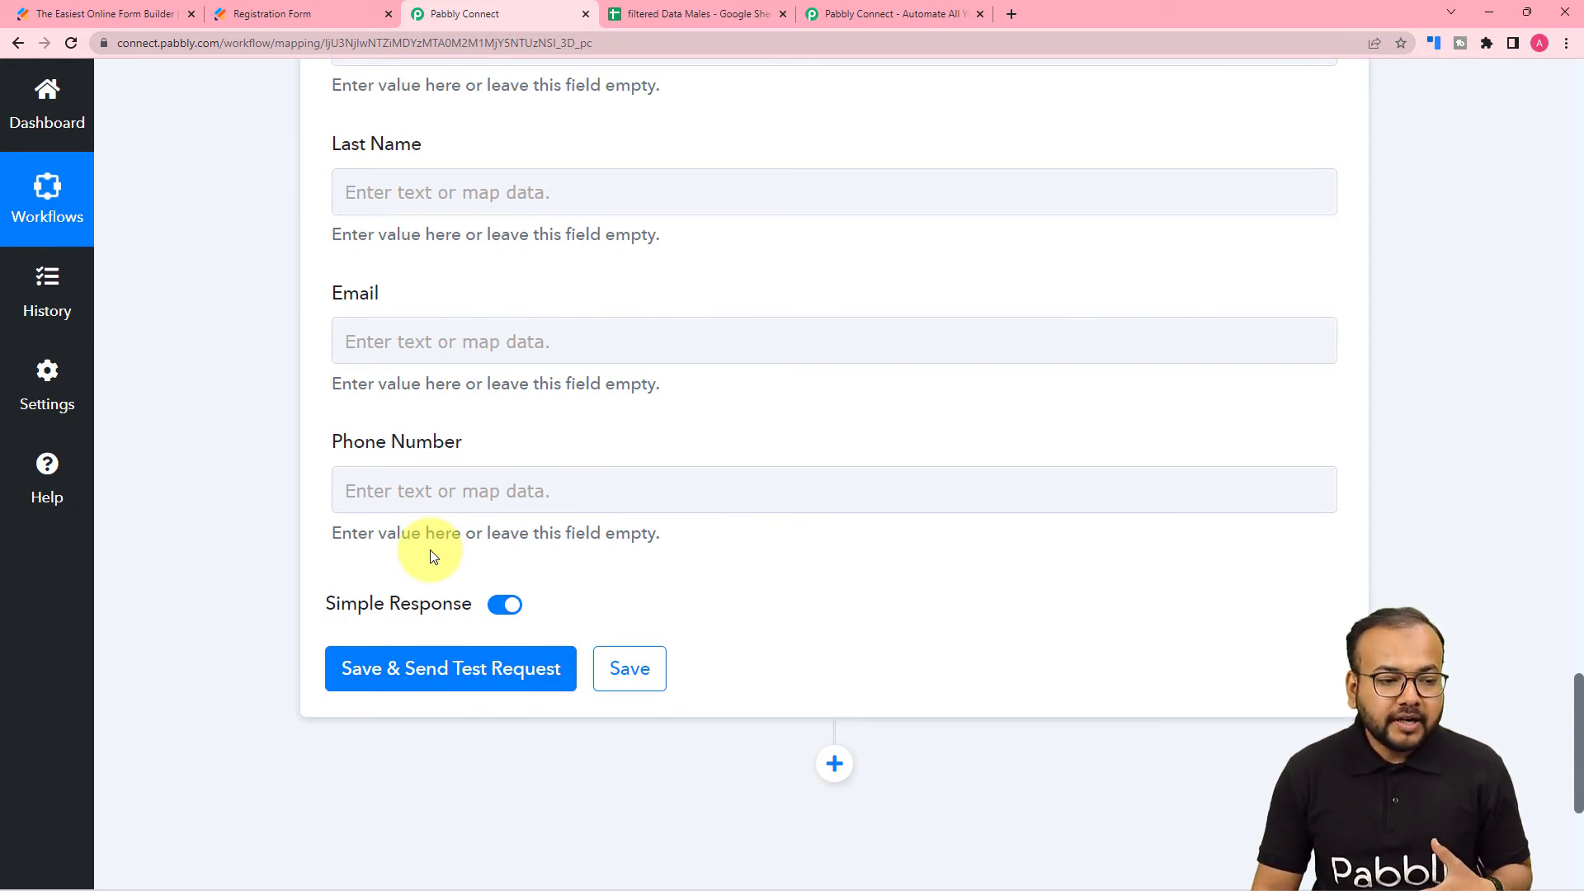
scroll(429, 552, up, 4)
scroll(472, 463, up, 8)
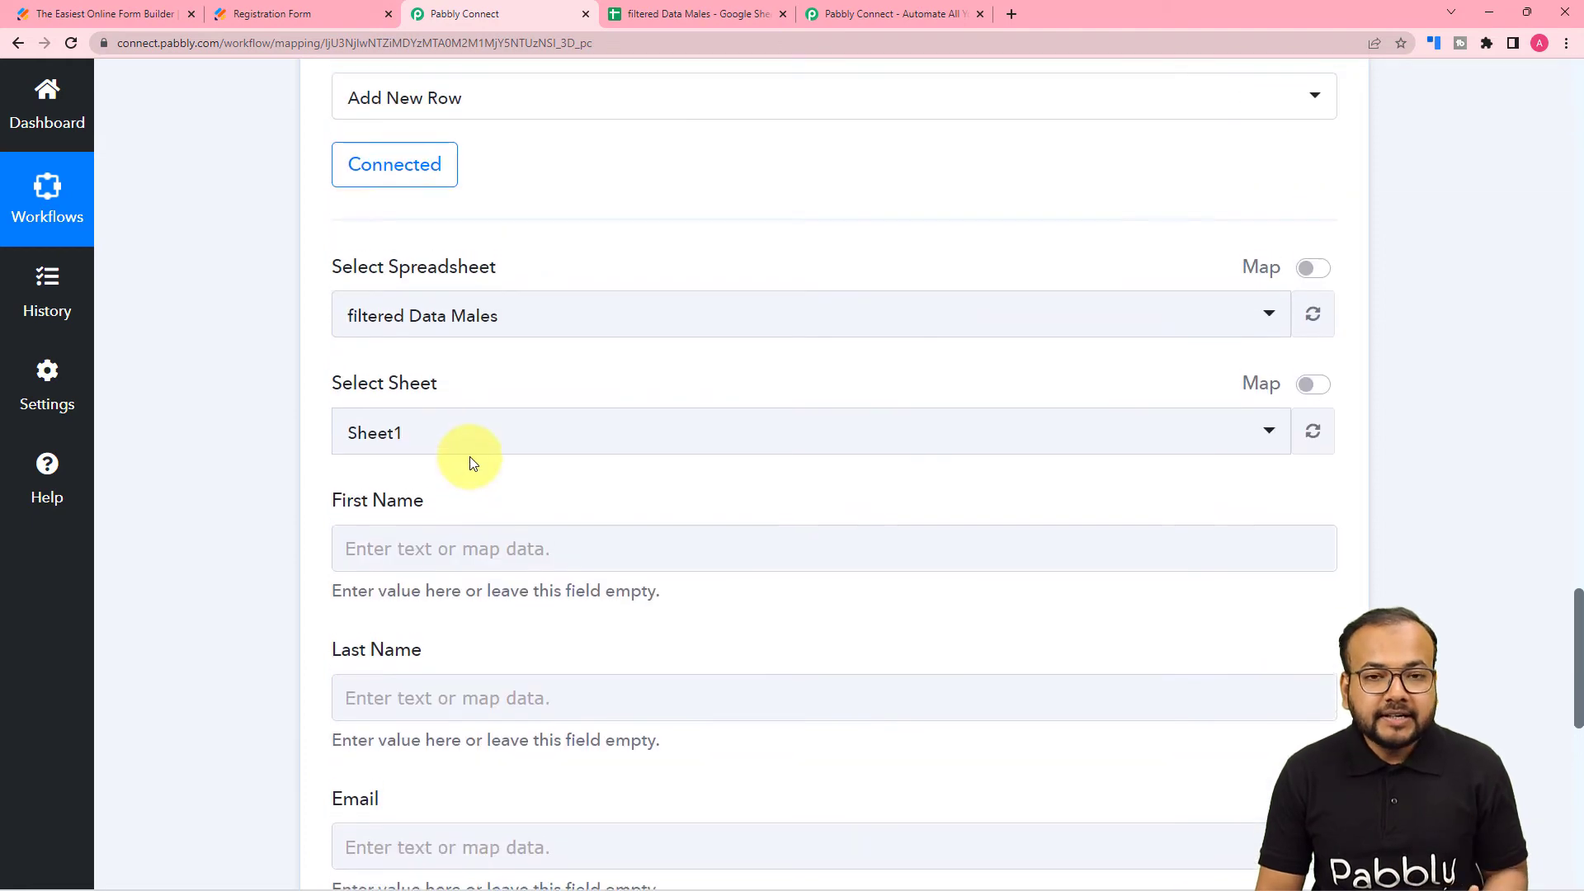
scroll(472, 464, up, 2)
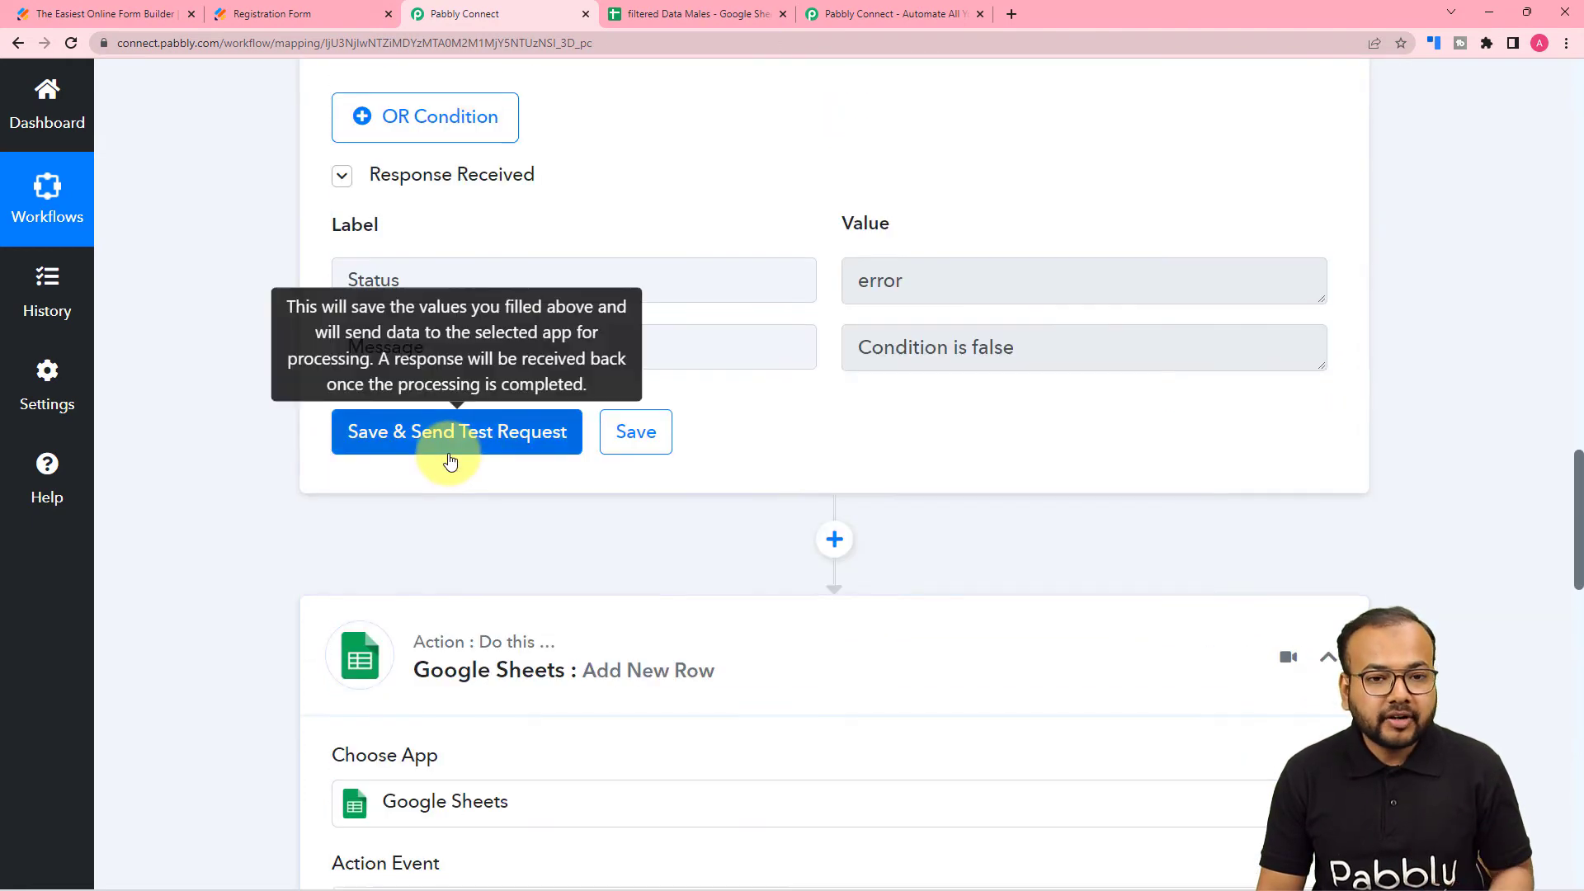
scroll(453, 460, down, 9)
scroll(492, 445, down, 7)
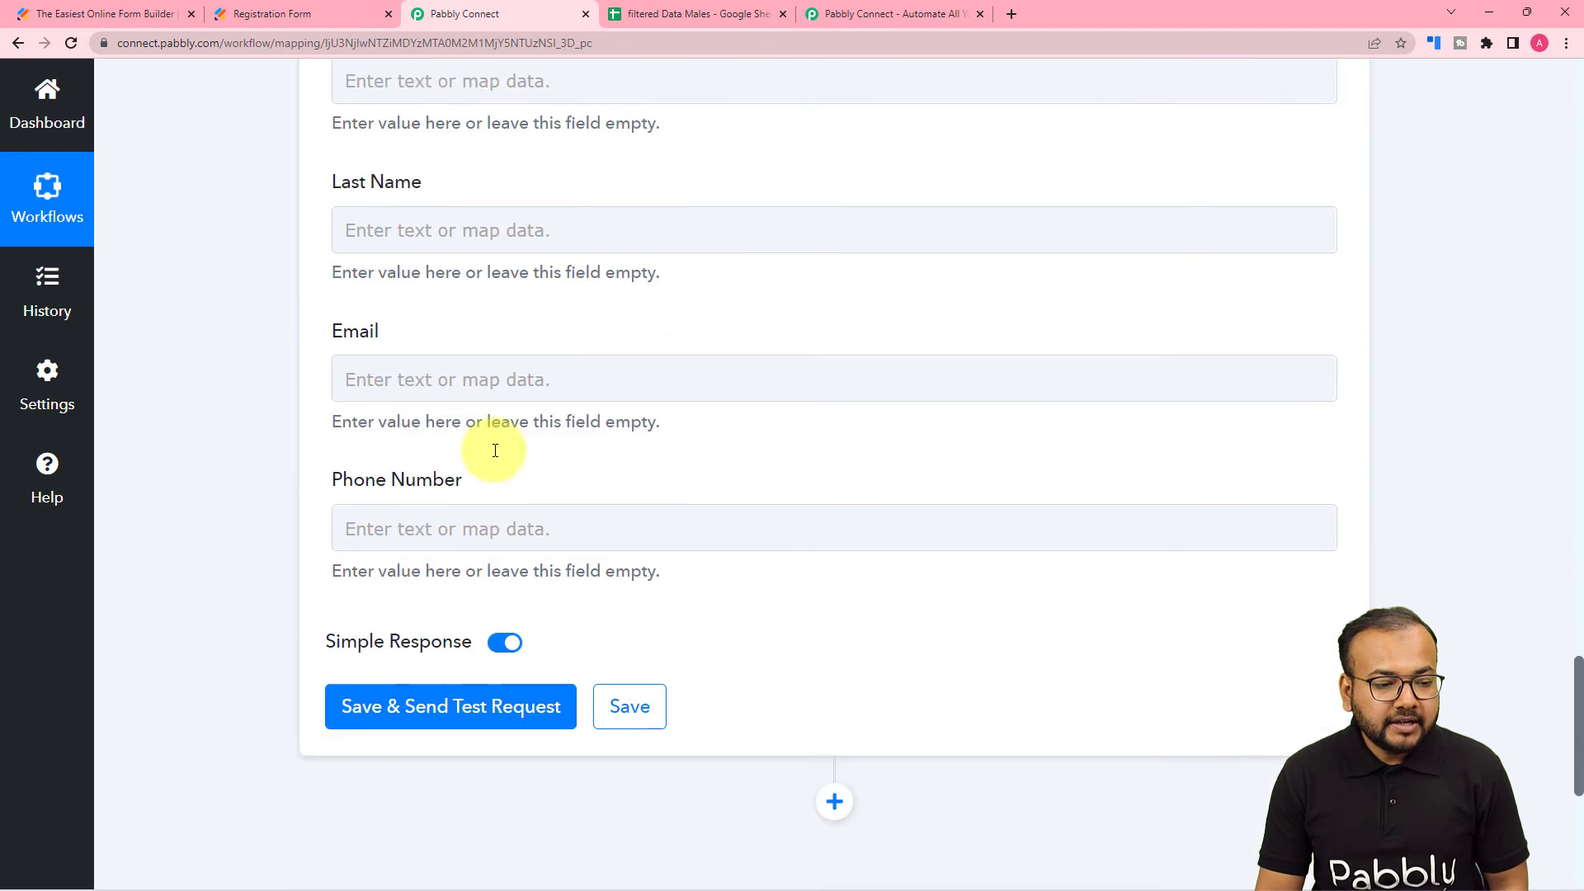
scroll(487, 191, up, 1)
- Map JotForm's RawRequest Q3 first and last name fields into First Name and Last Name
click(491, 126)
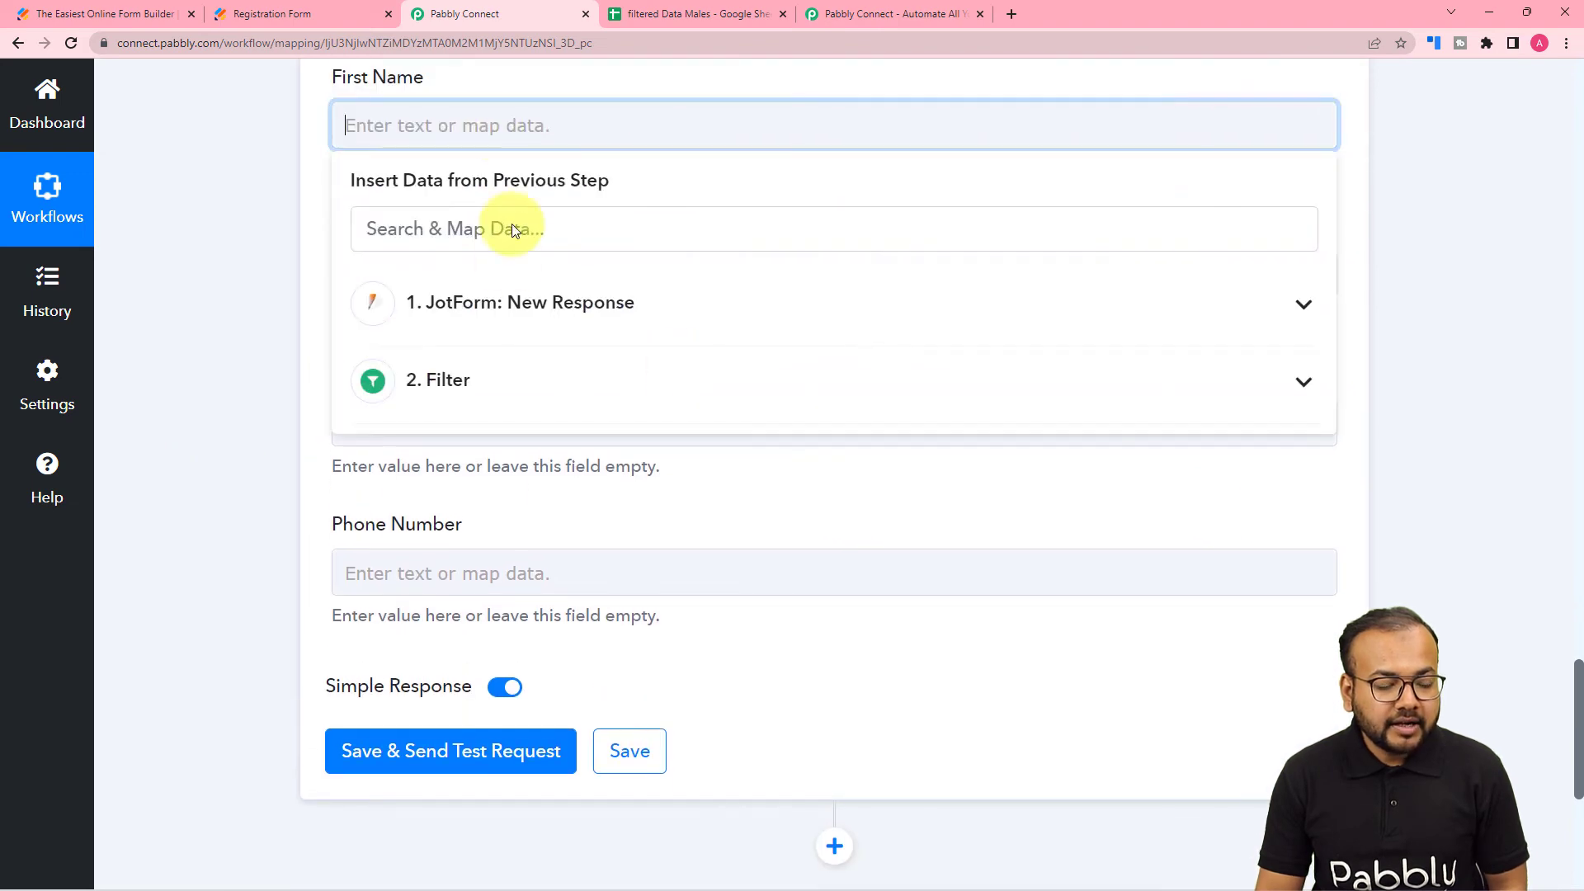
click(492, 316)
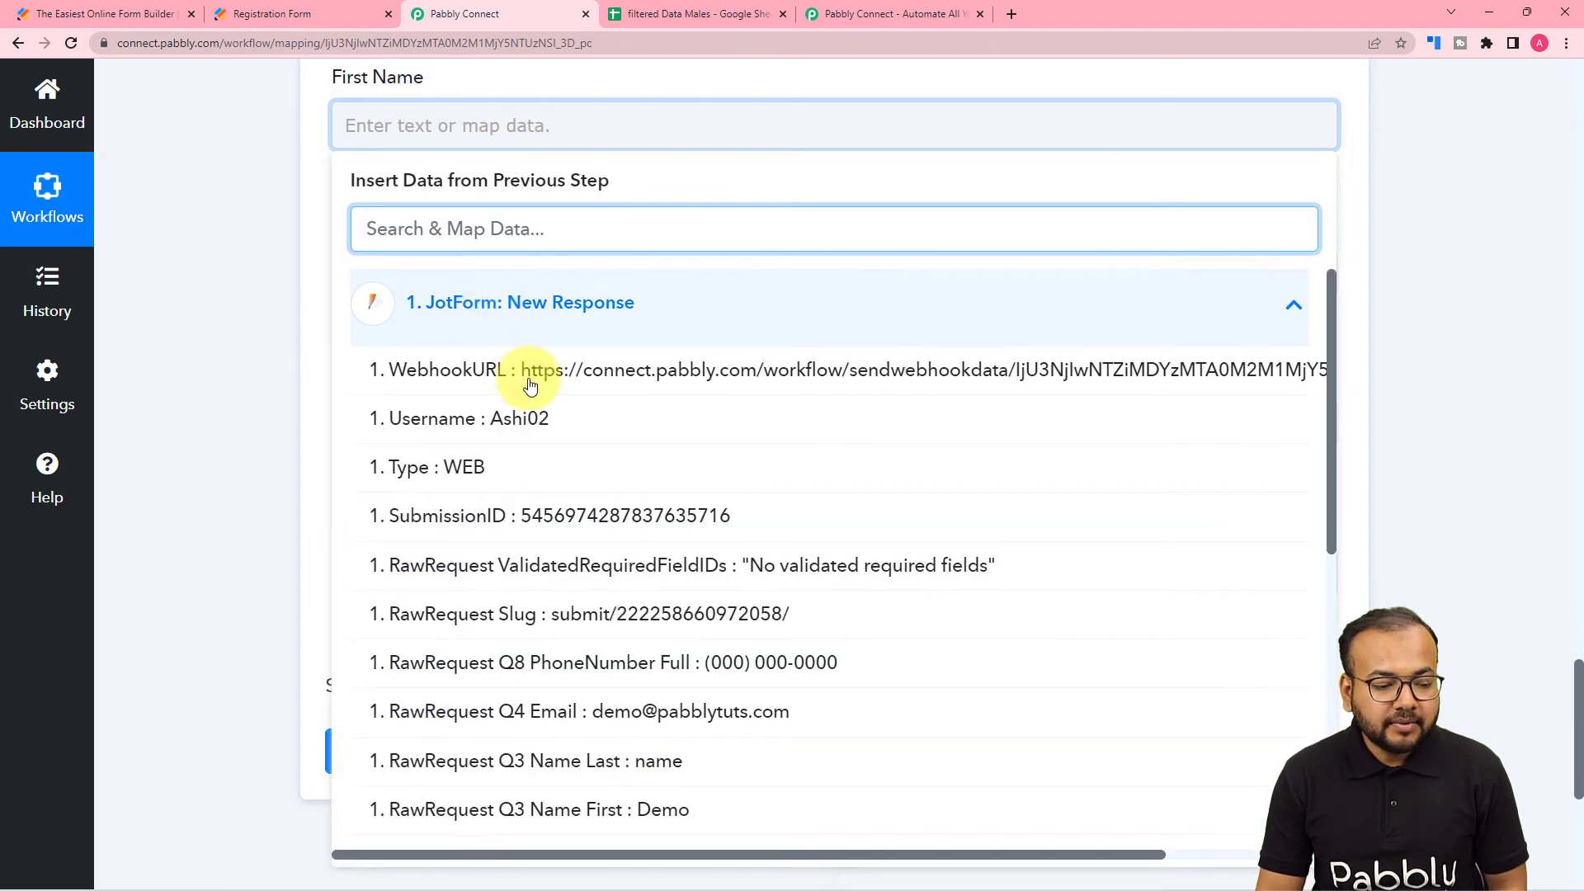
scroll(566, 459, down, 2)
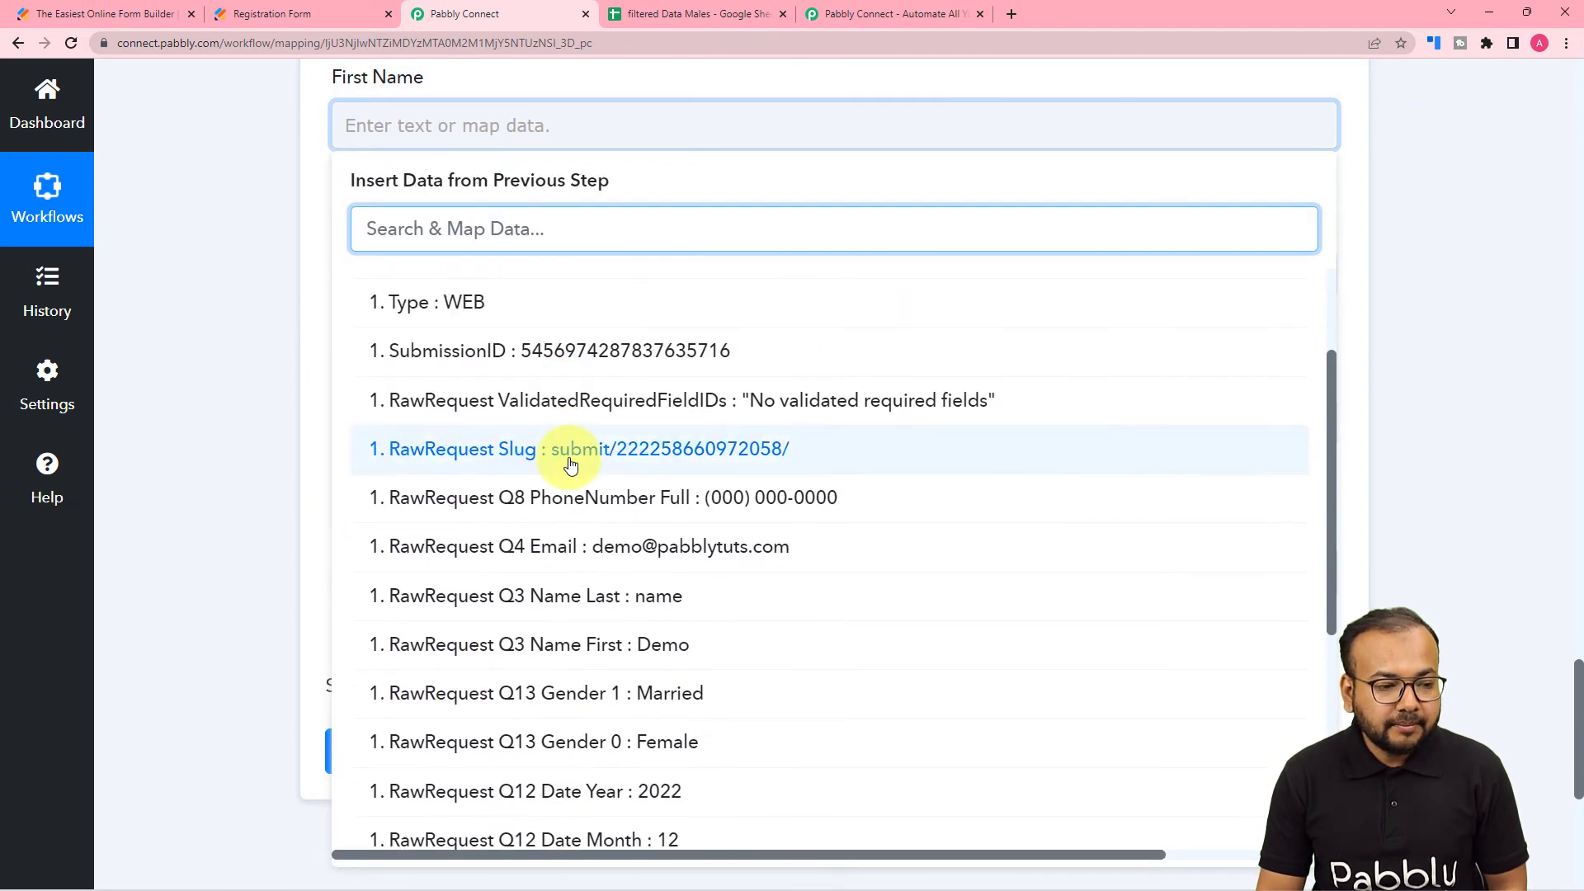
click(575, 643)
click(276, 434)
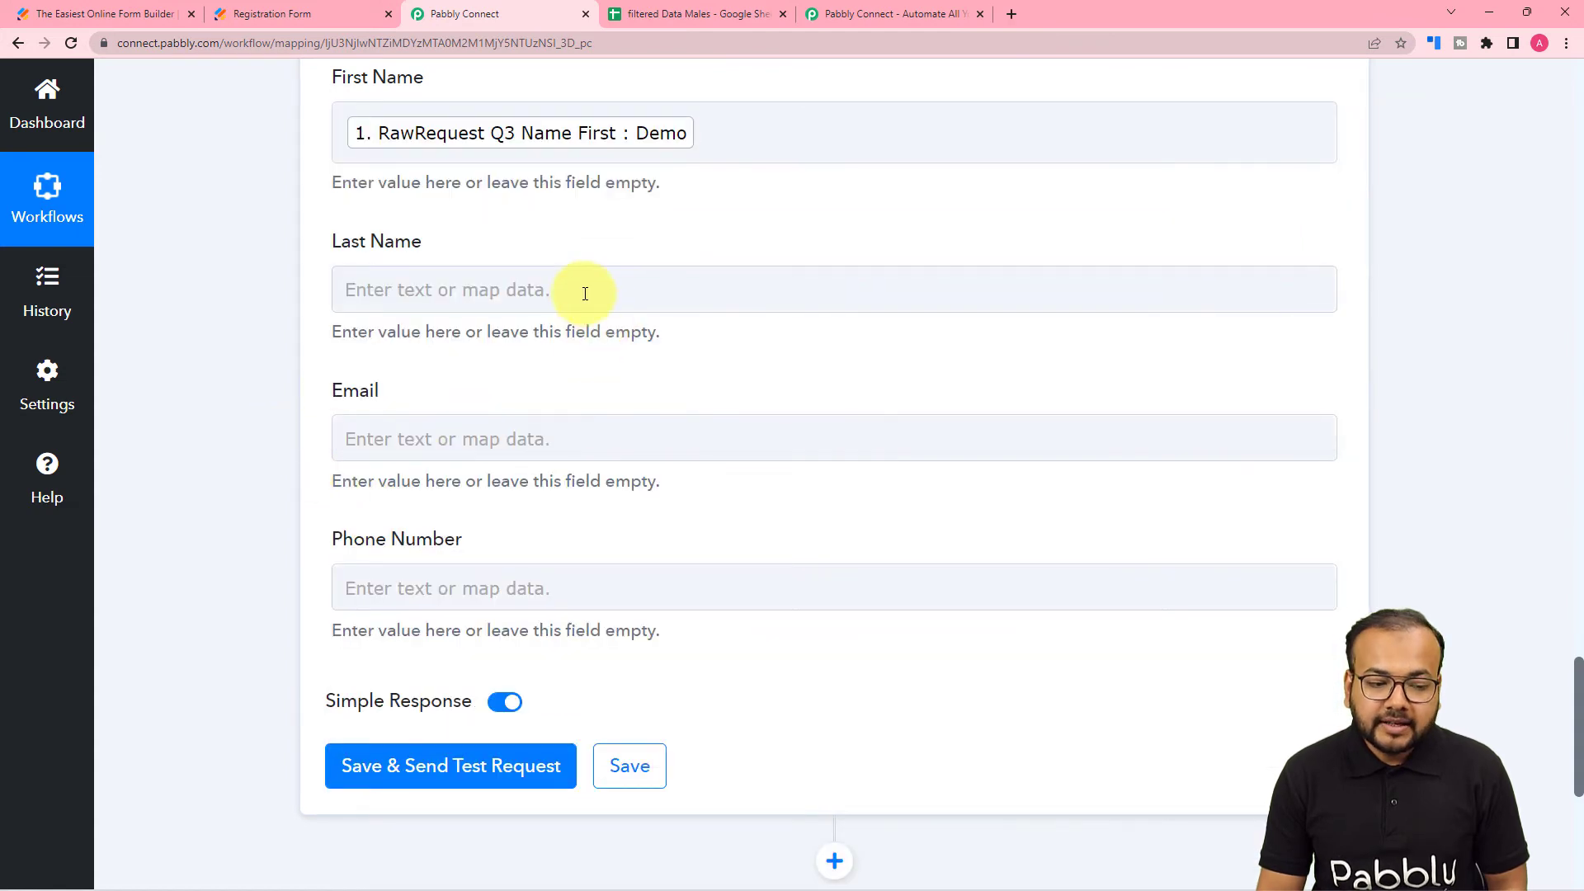
click(584, 290)
click(601, 470)
scroll(596, 753, down, 4)
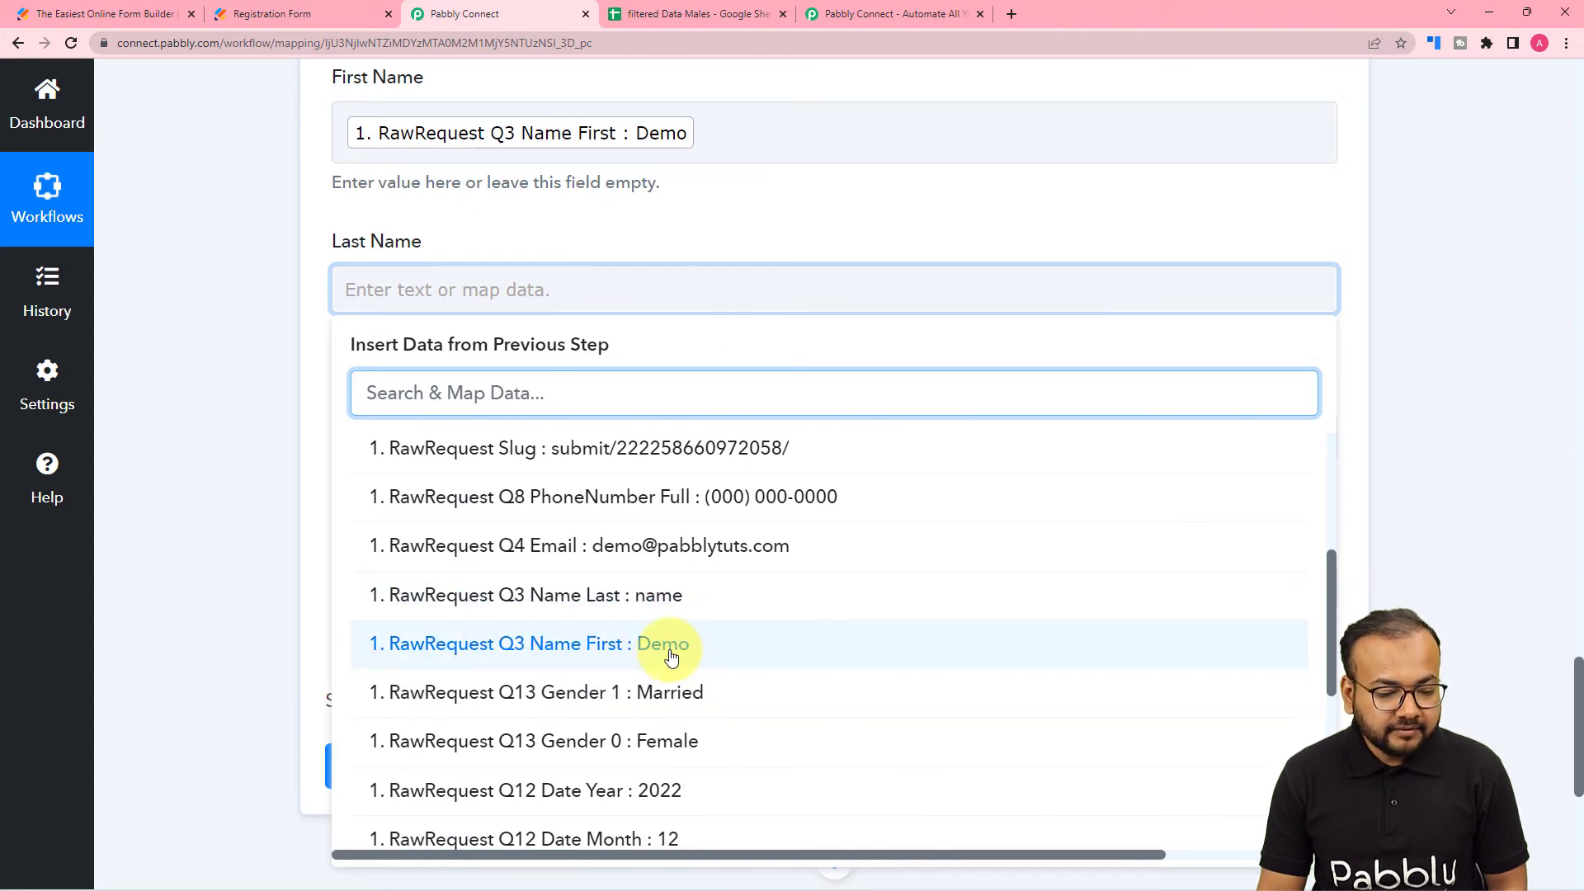
click(670, 656)
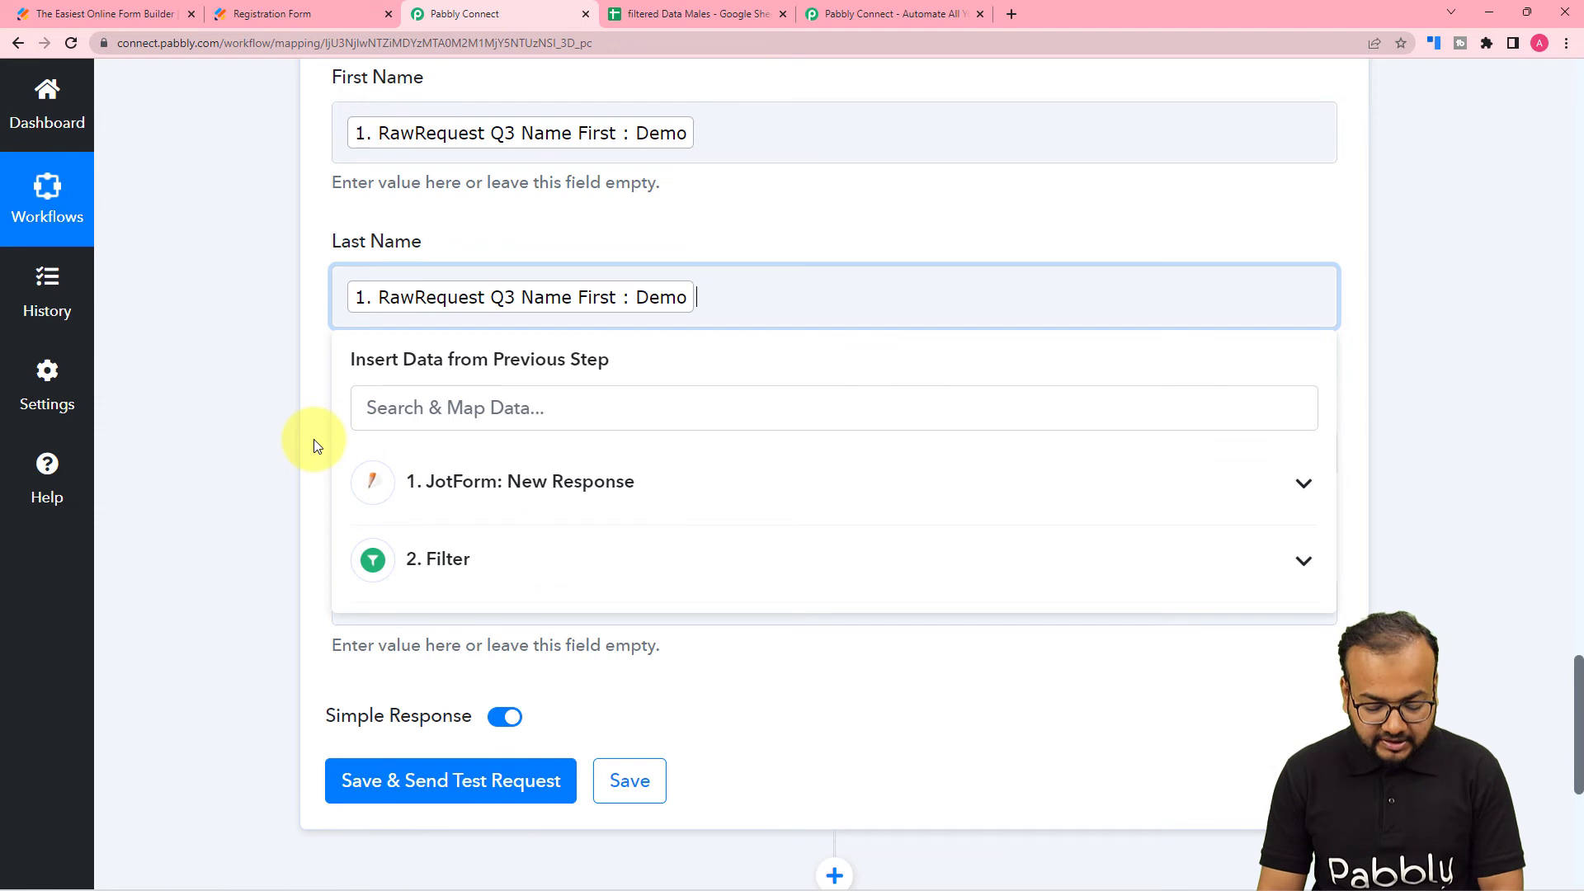
key(BackSpace)
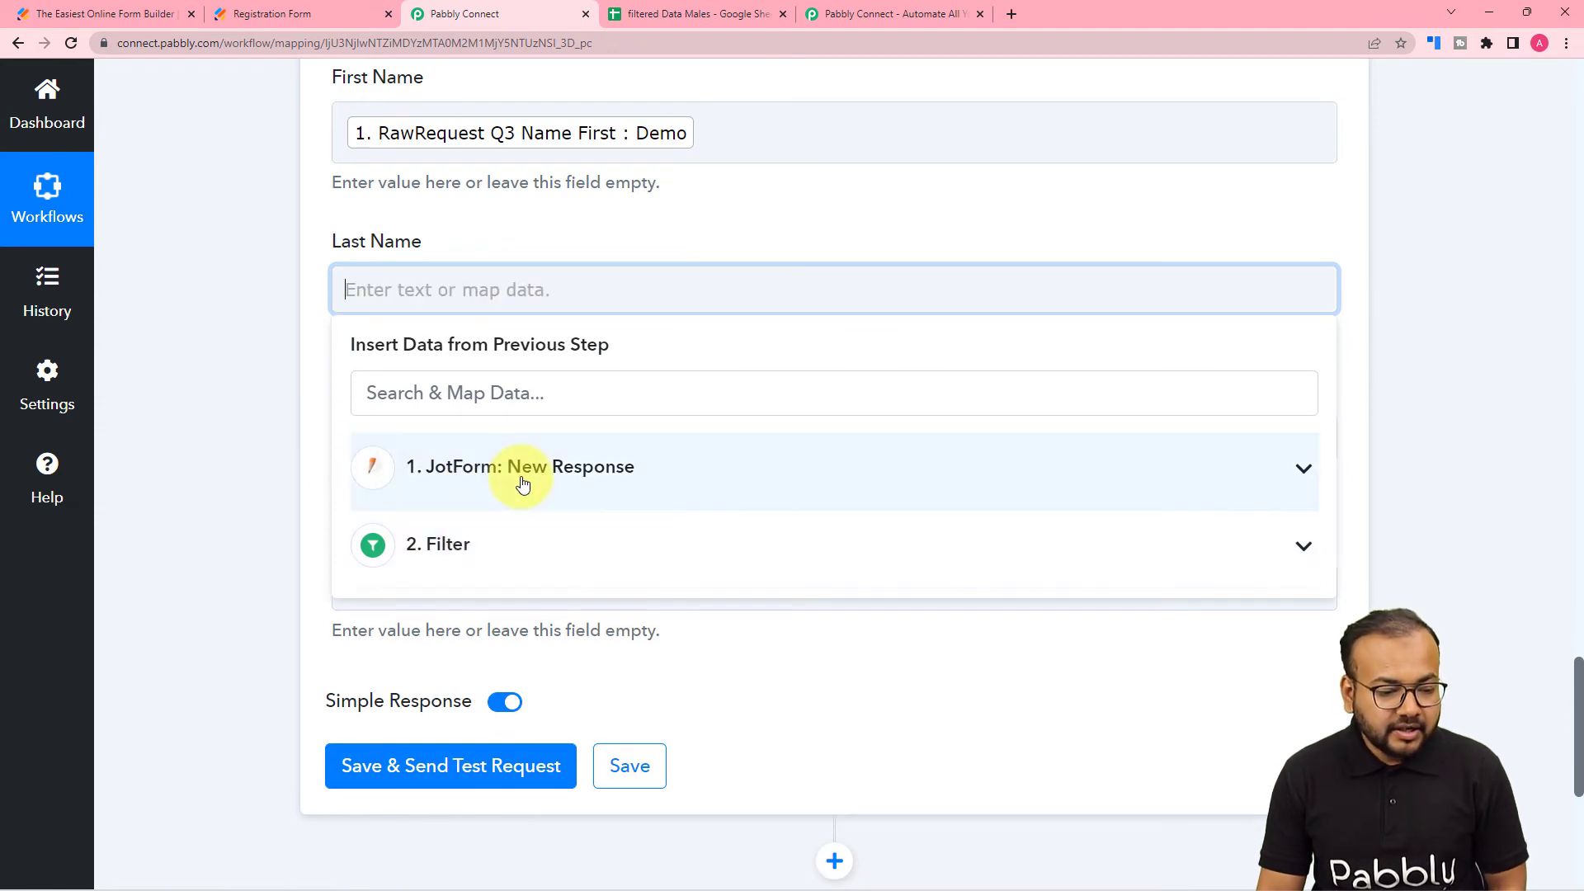
click(523, 484)
scroll(584, 690, down, 4)
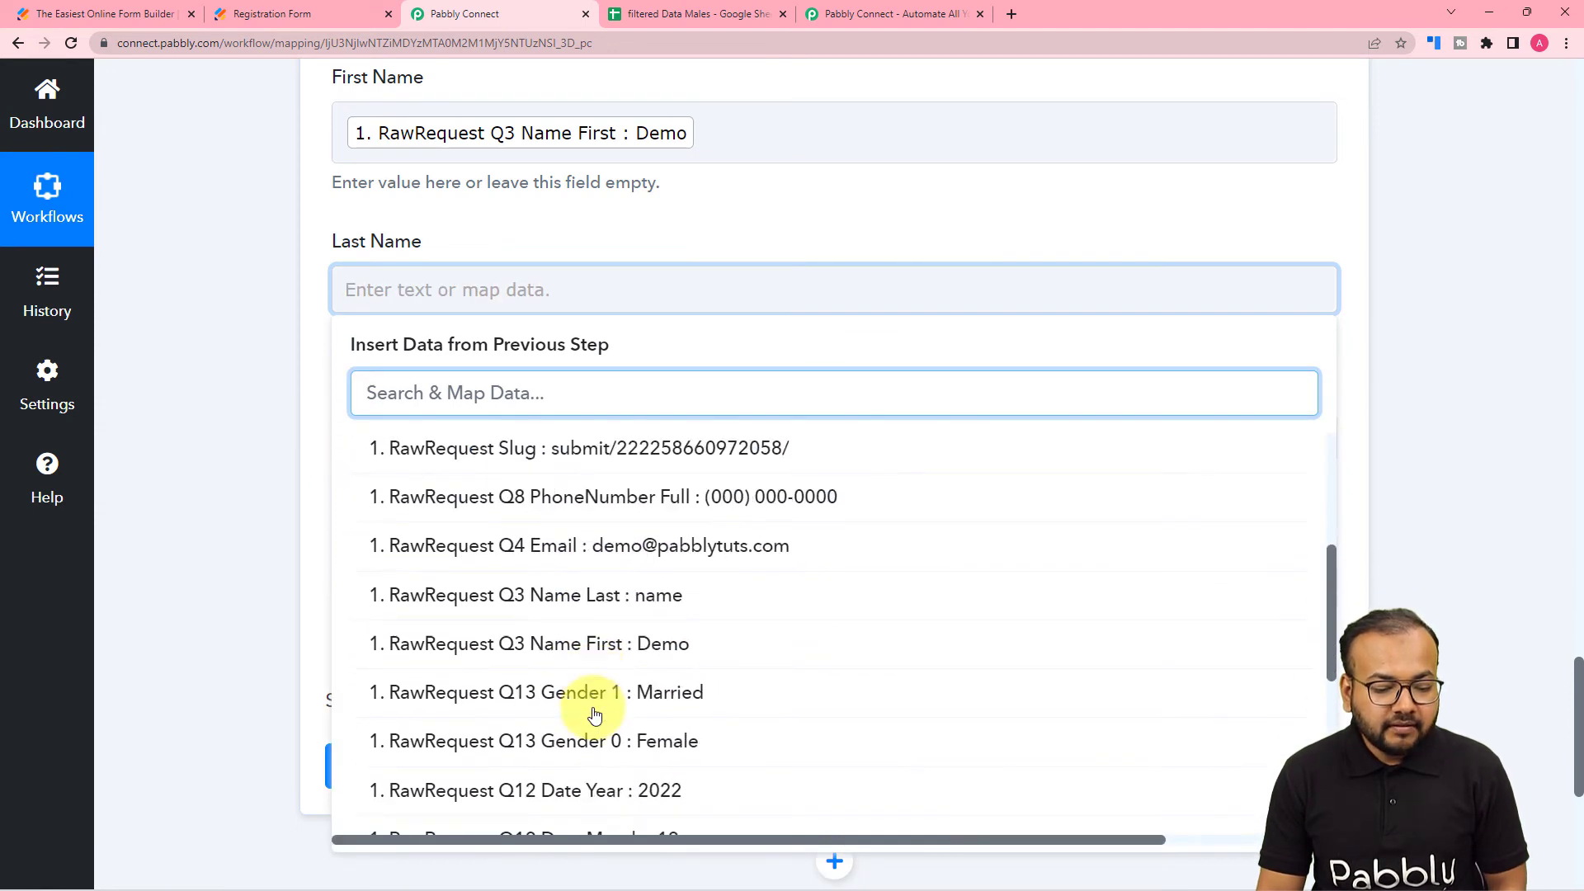
click(555, 588)
click(259, 448)
- Map JotForm's RawRequest Q4 email into Email, leaving Phone Number empty
click(590, 453)
scroll(561, 511, down, 1)
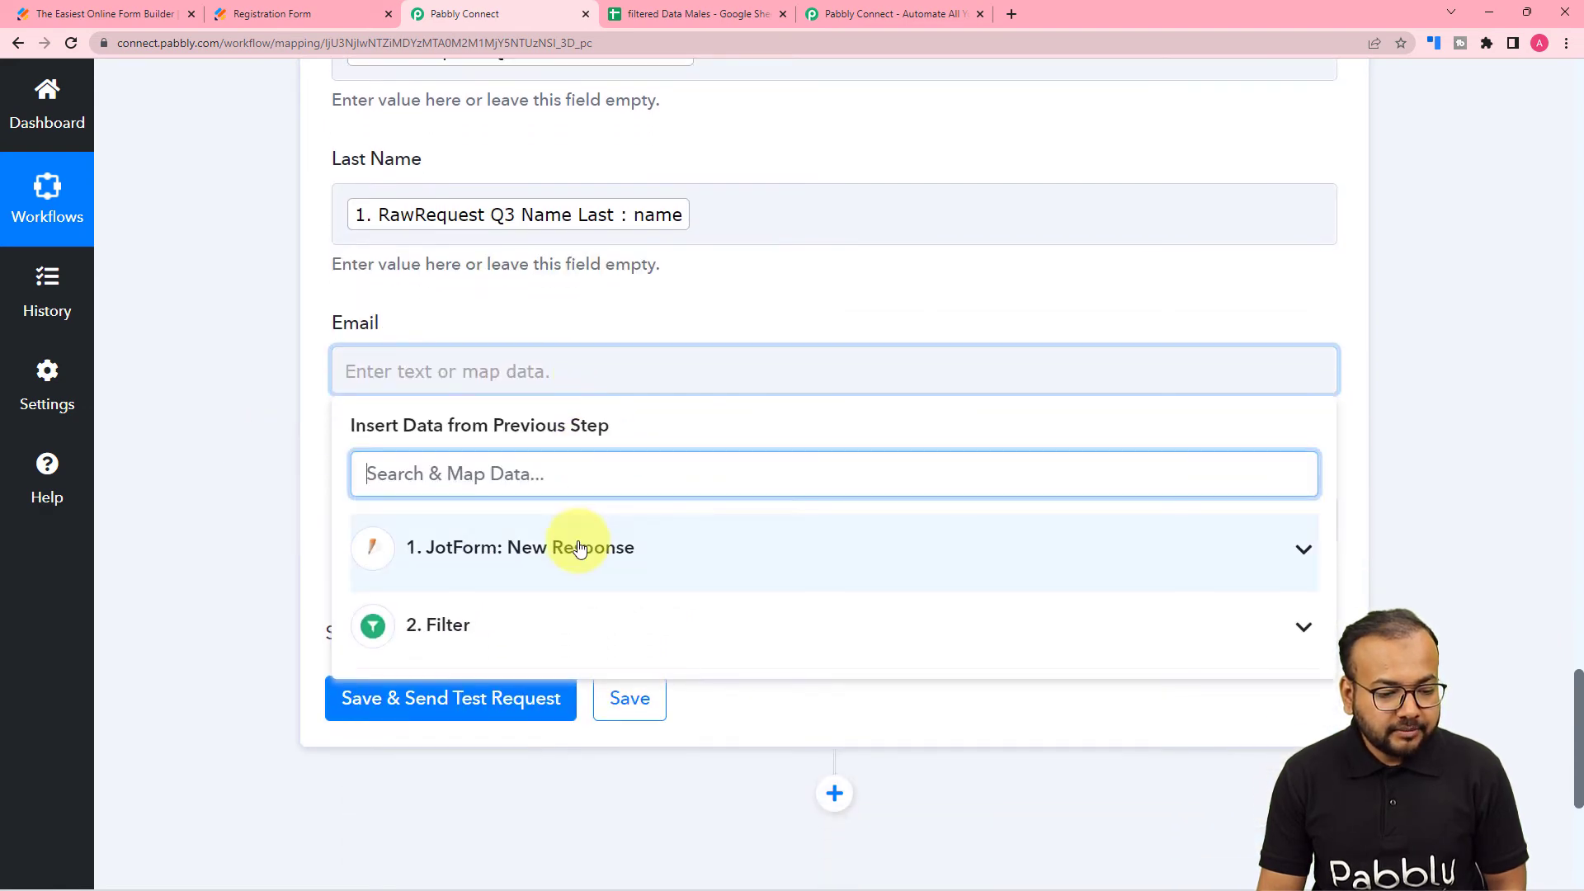
click(540, 548)
scroll(629, 708, down, 4)
click(630, 627)
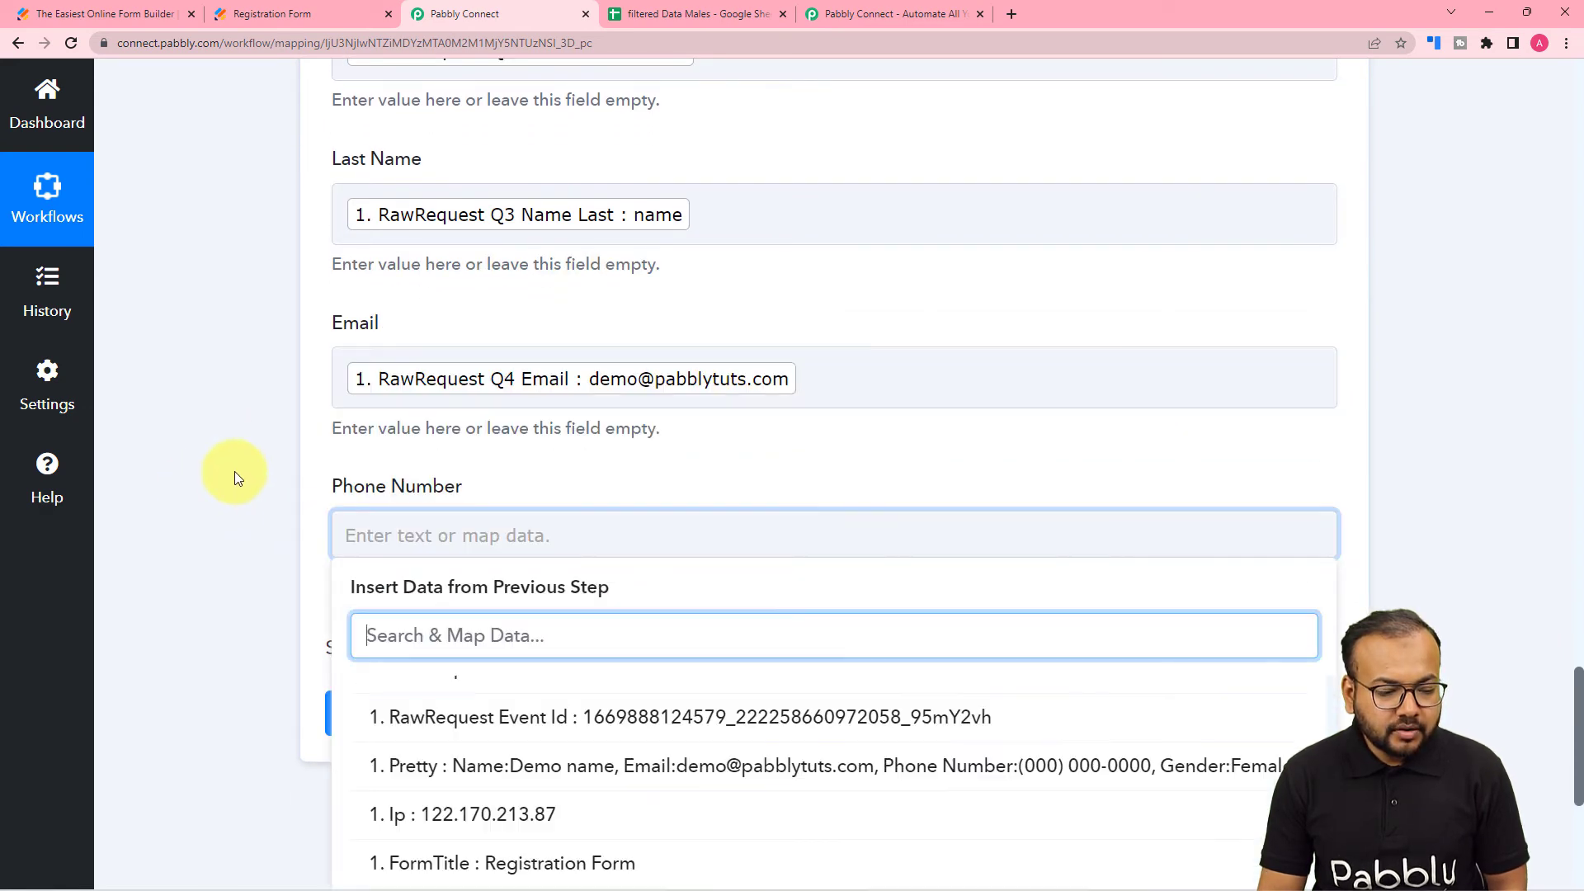
scroll(553, 850, down, 10)
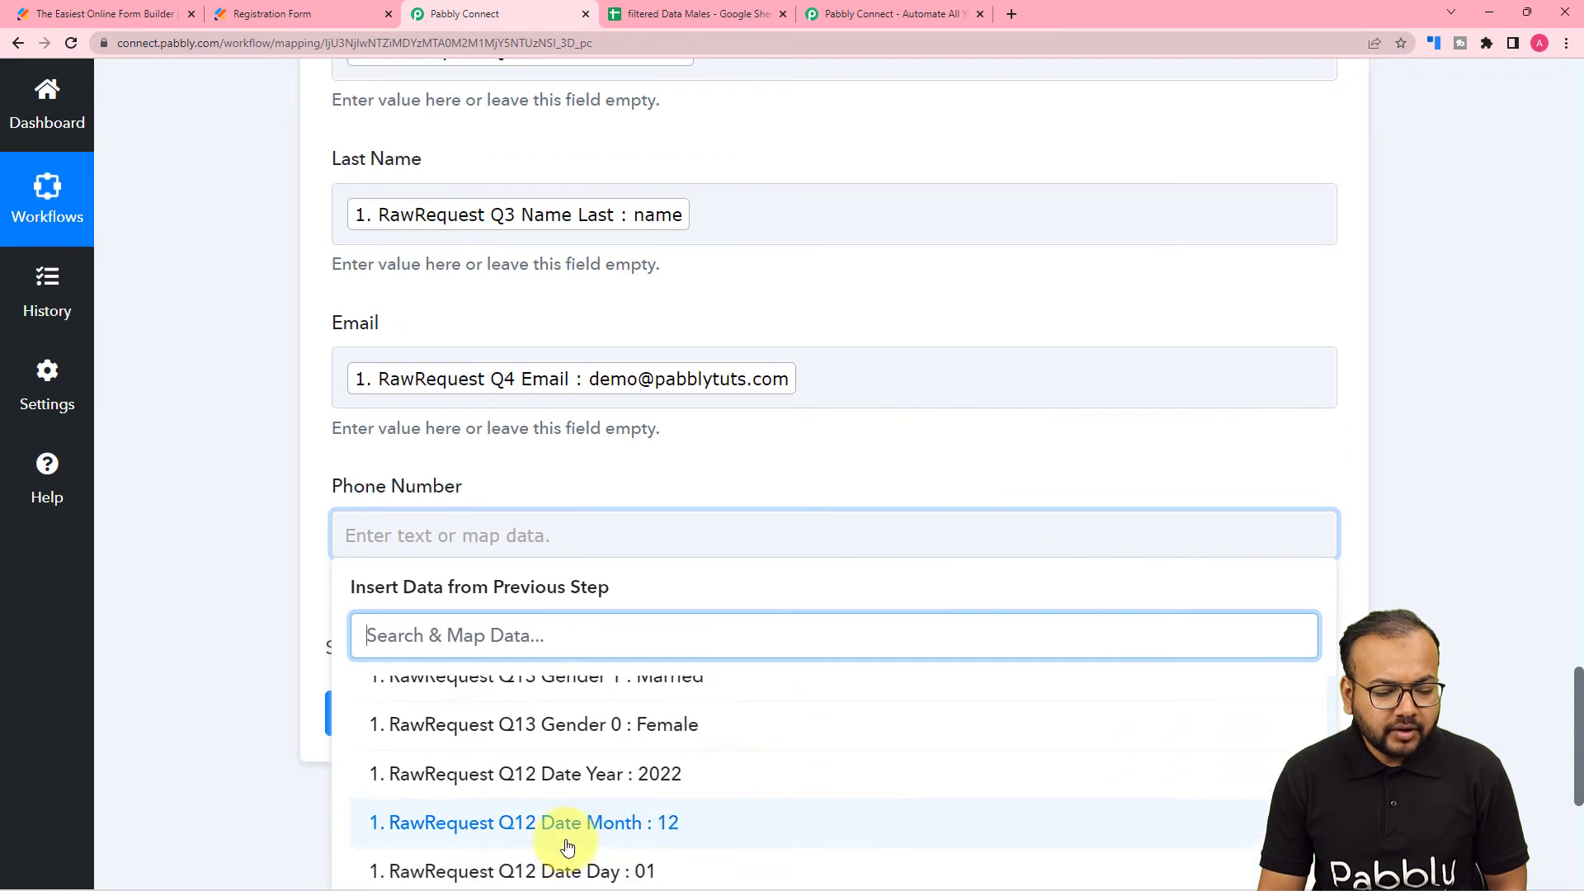
click(247, 561)
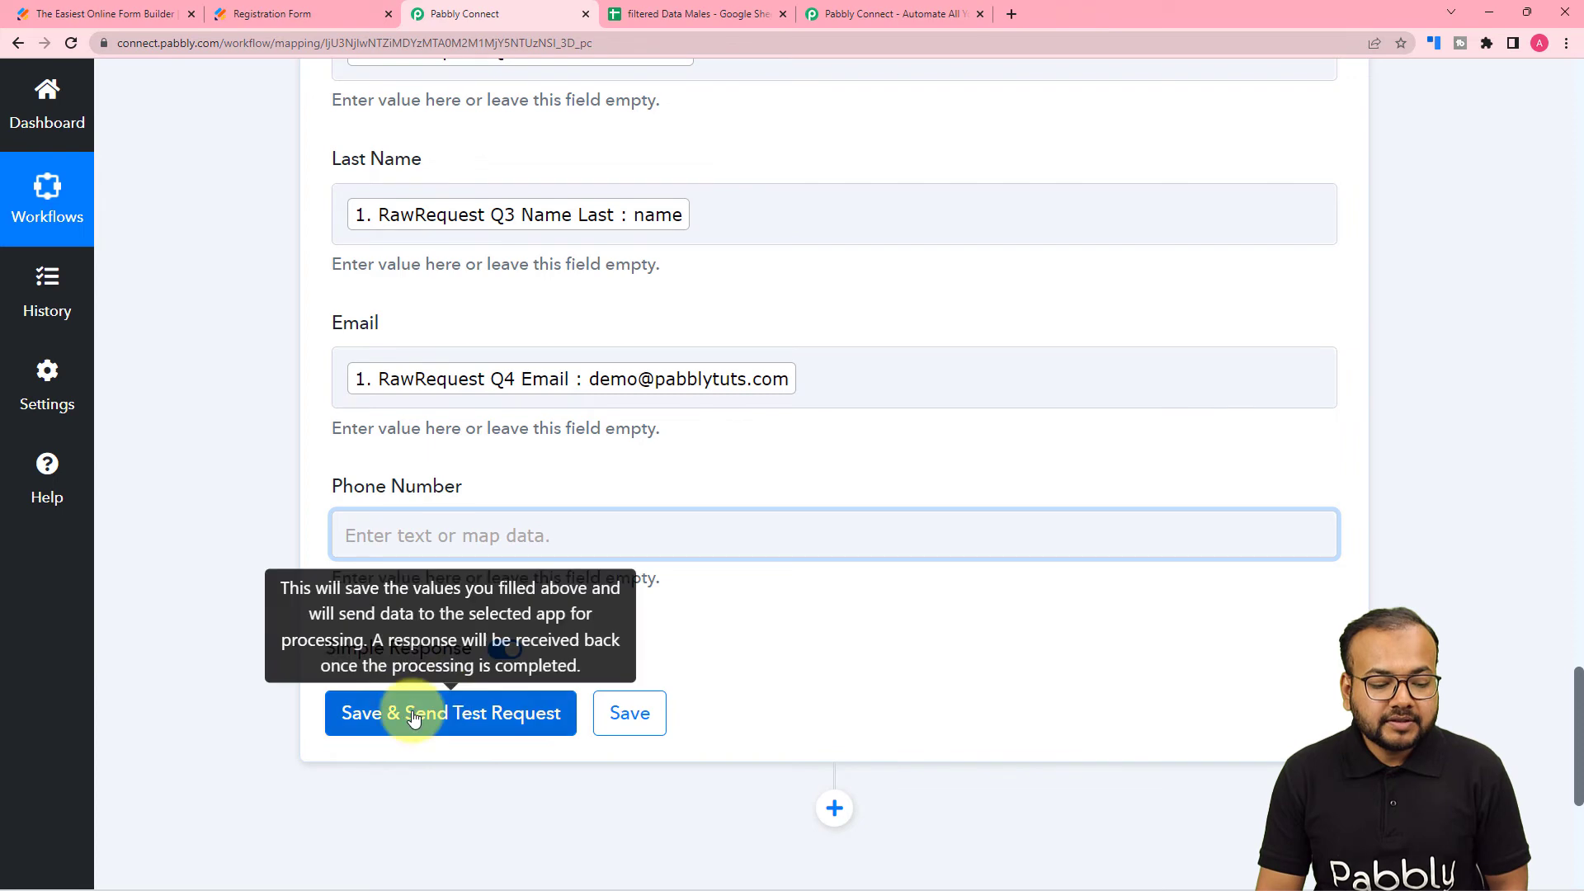
- Save the Google Sheets Add New Row settings with Phone Number left empty
click(675, 17)
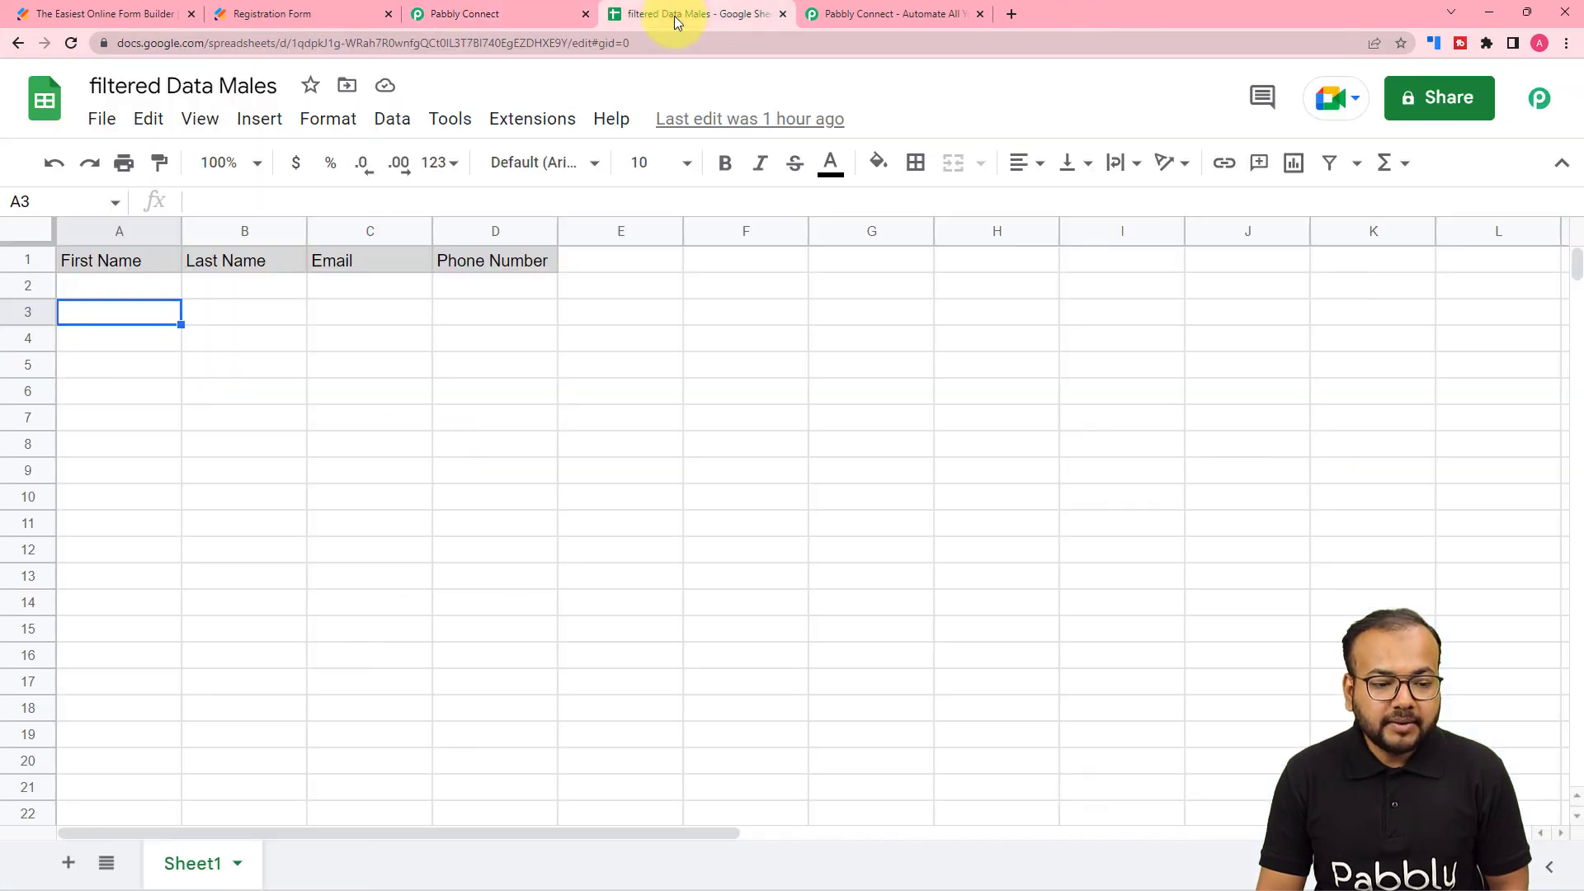
click(507, 14)
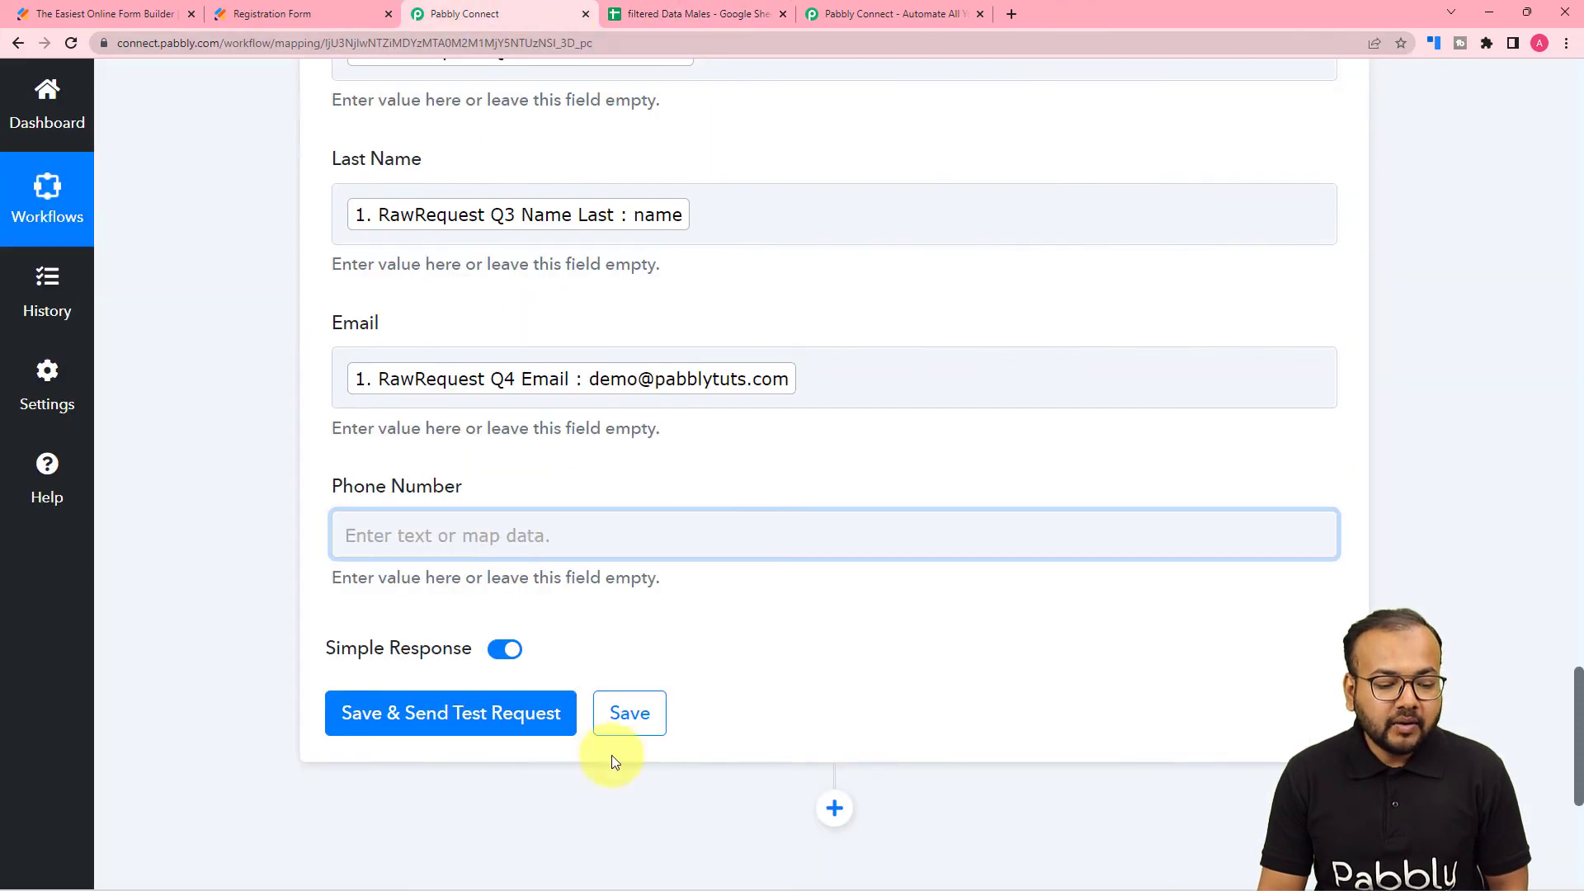
click(623, 723)
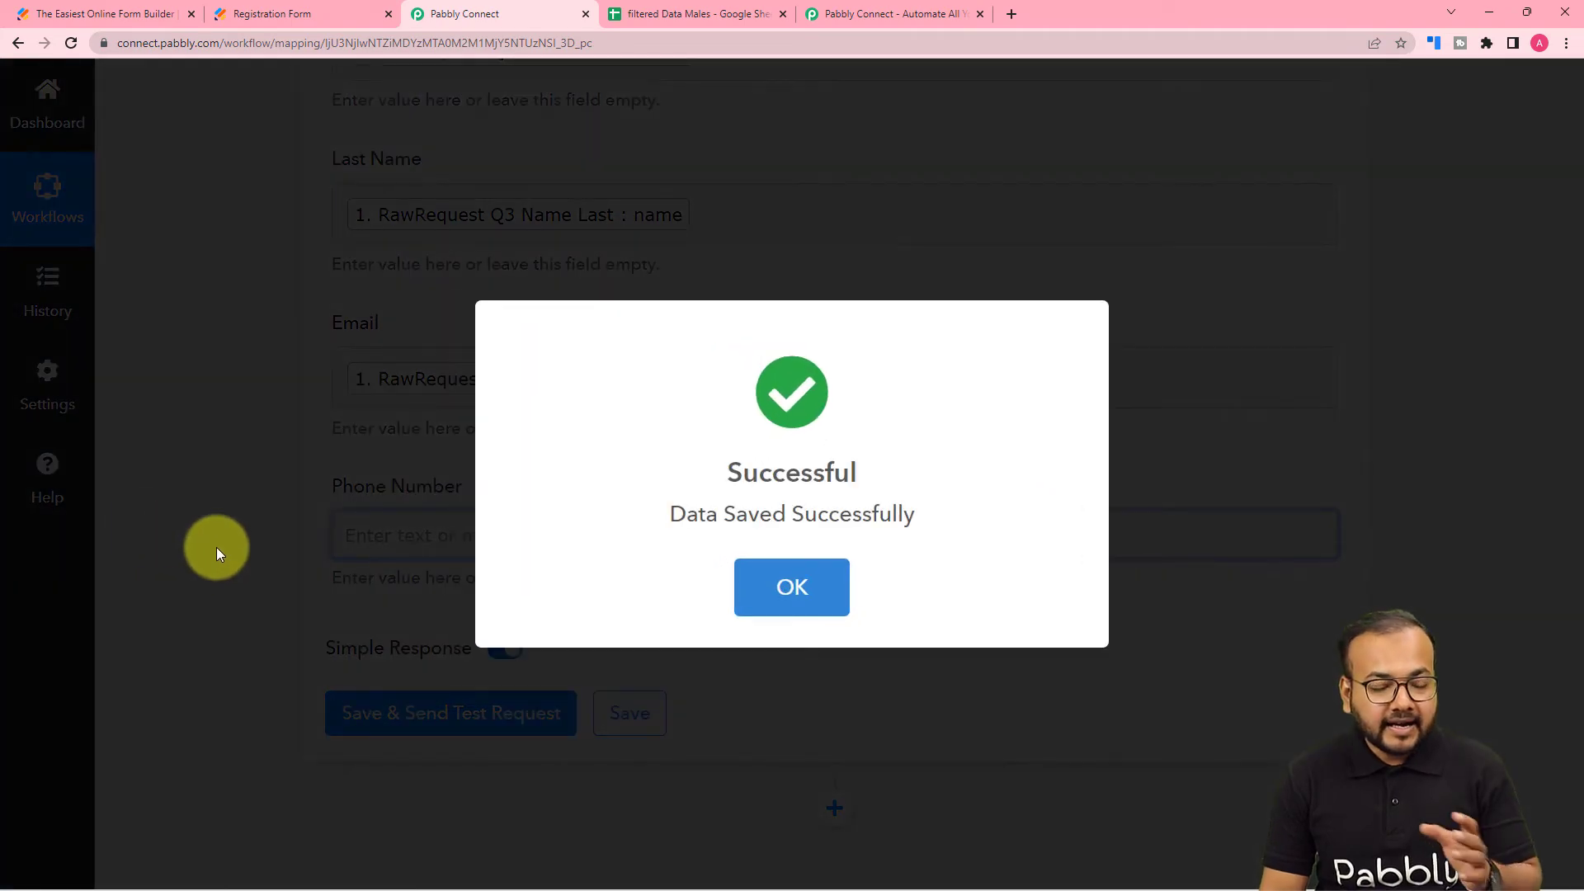
click(786, 598)
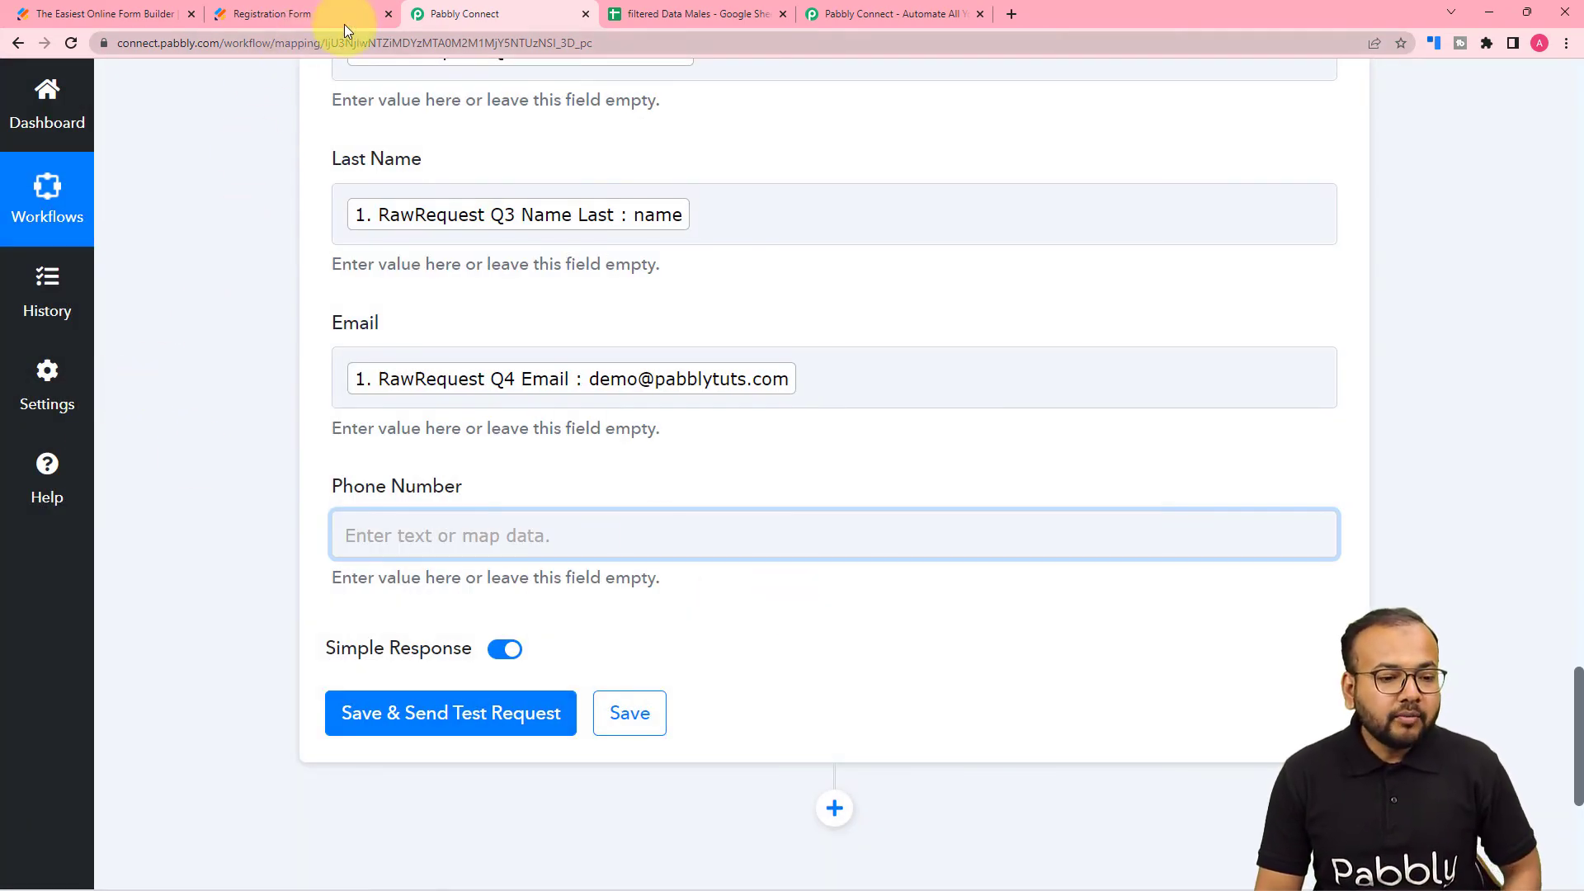
- Confirm the filtered Data Males sheet is still empty and bring up the Registration Form
click(668, 14)
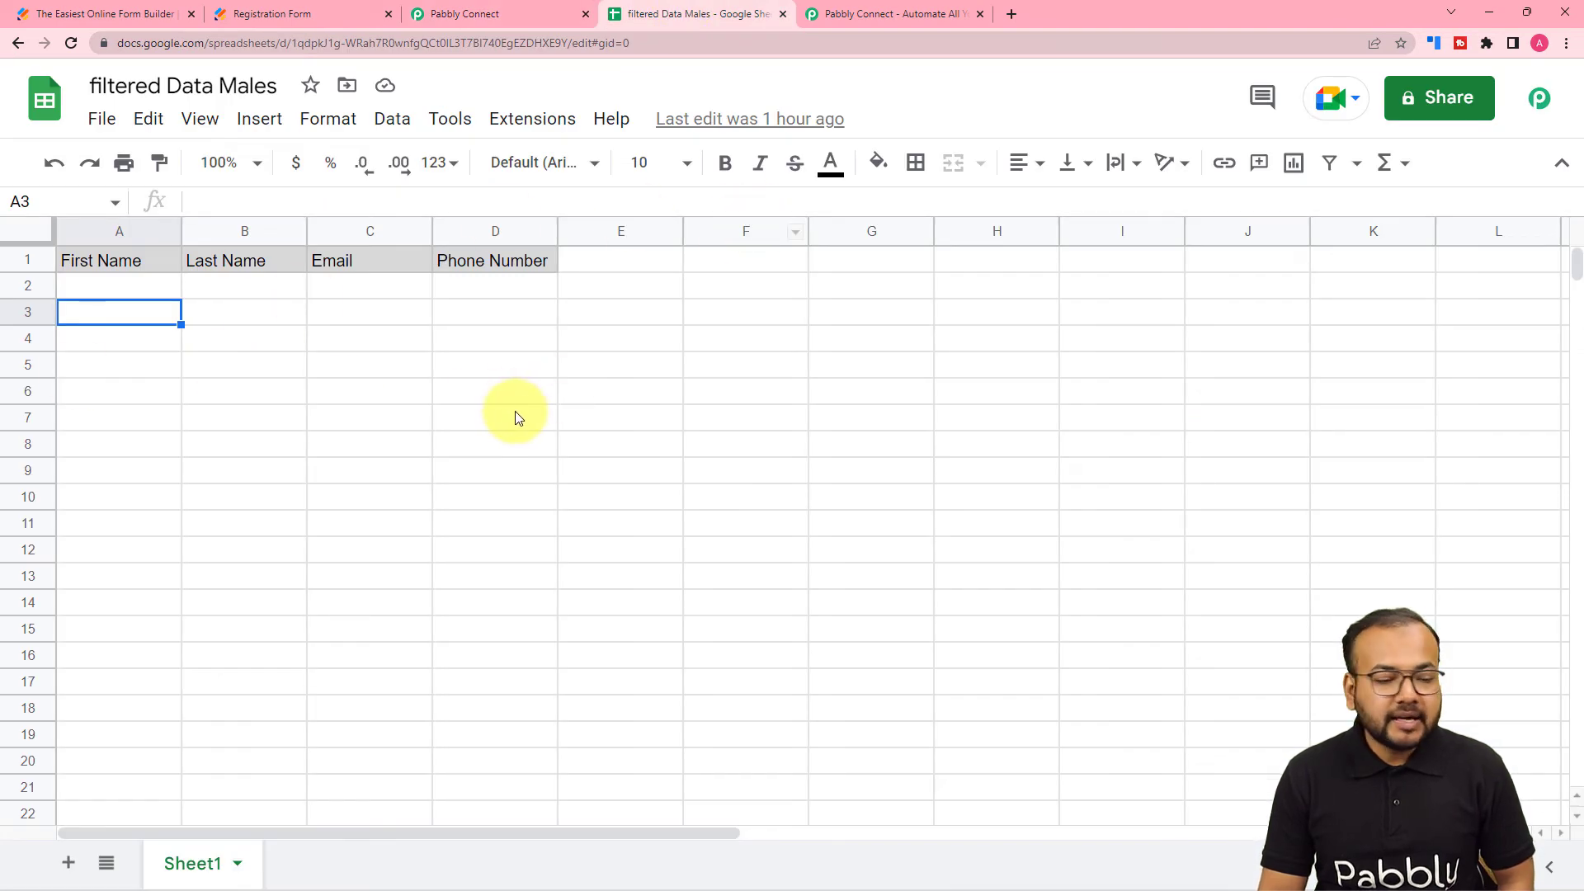
click(527, 15)
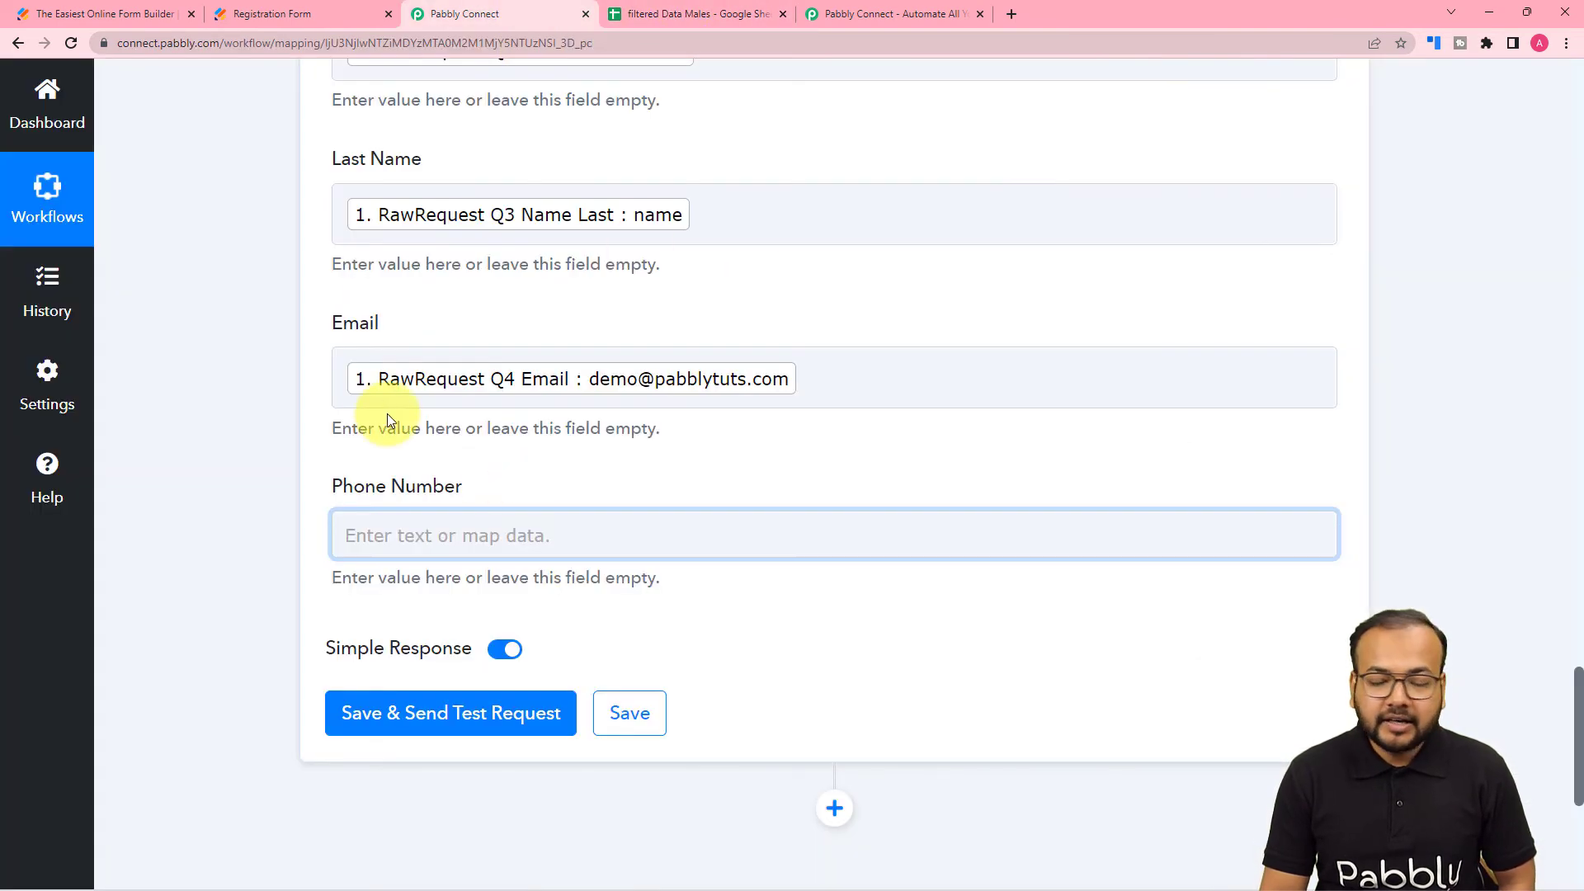
click(299, 6)
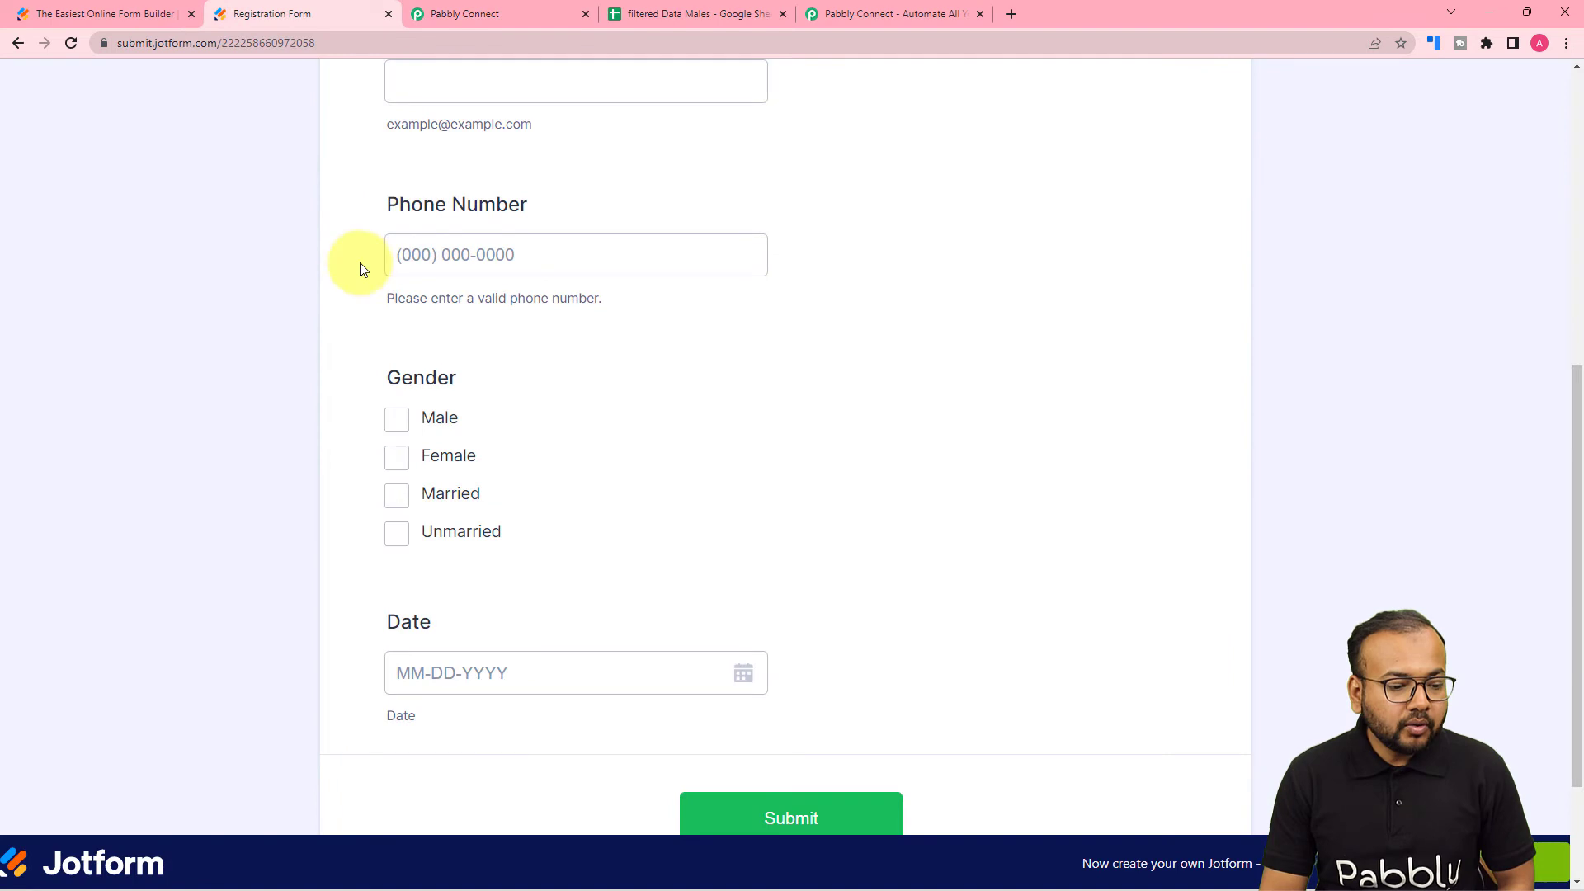
- Fill the form's name and email from the saved 'dumm' autofill entry
scroll(358, 266, up, 6)
click(615, 391)
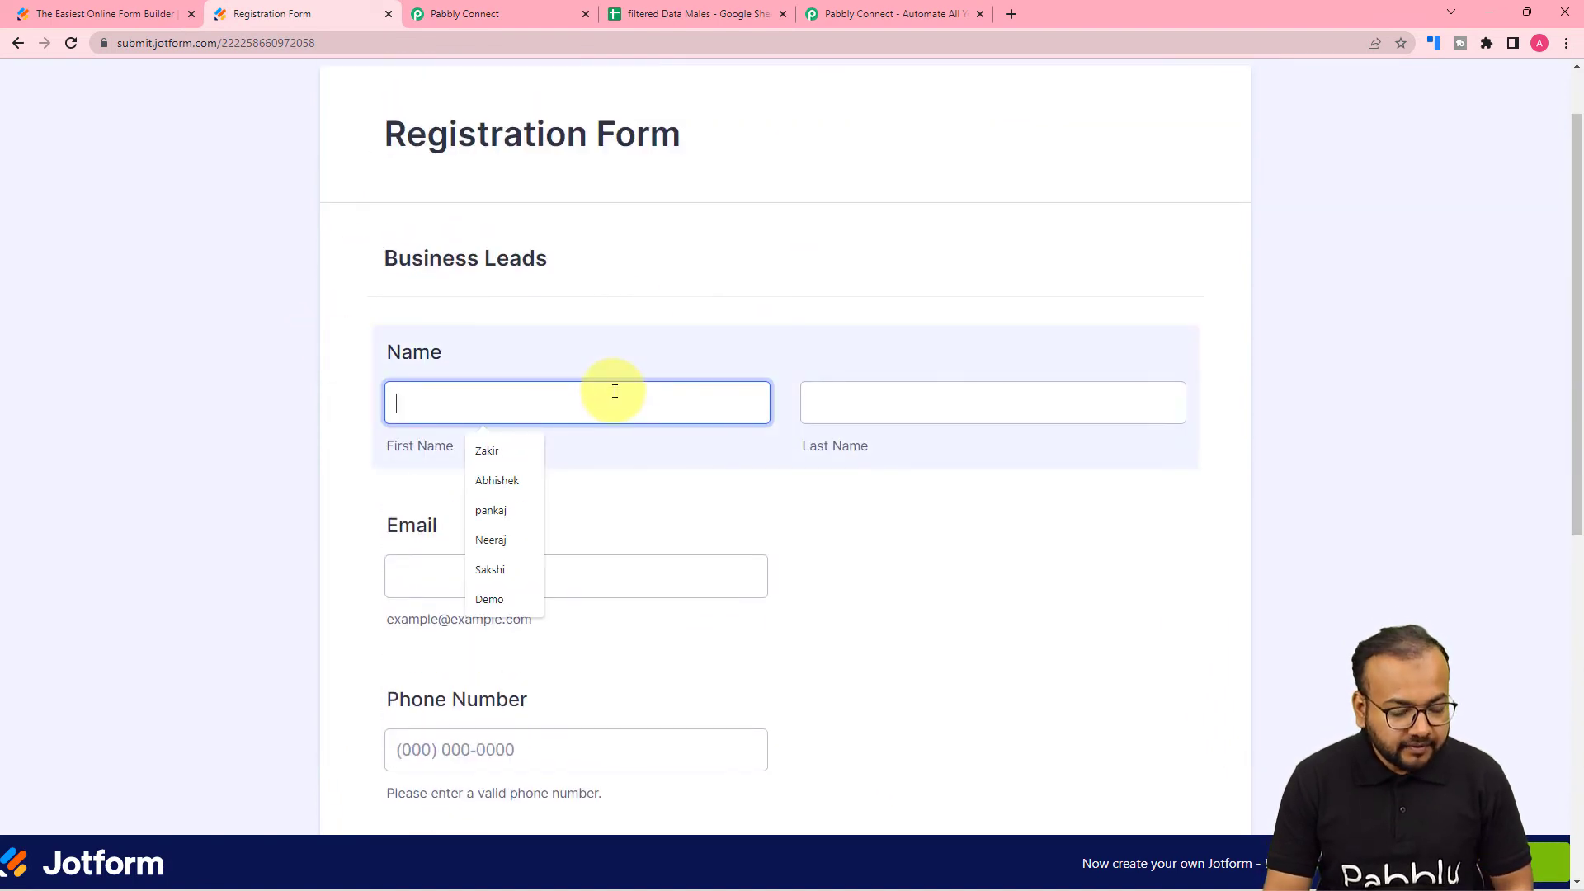
text(dum)
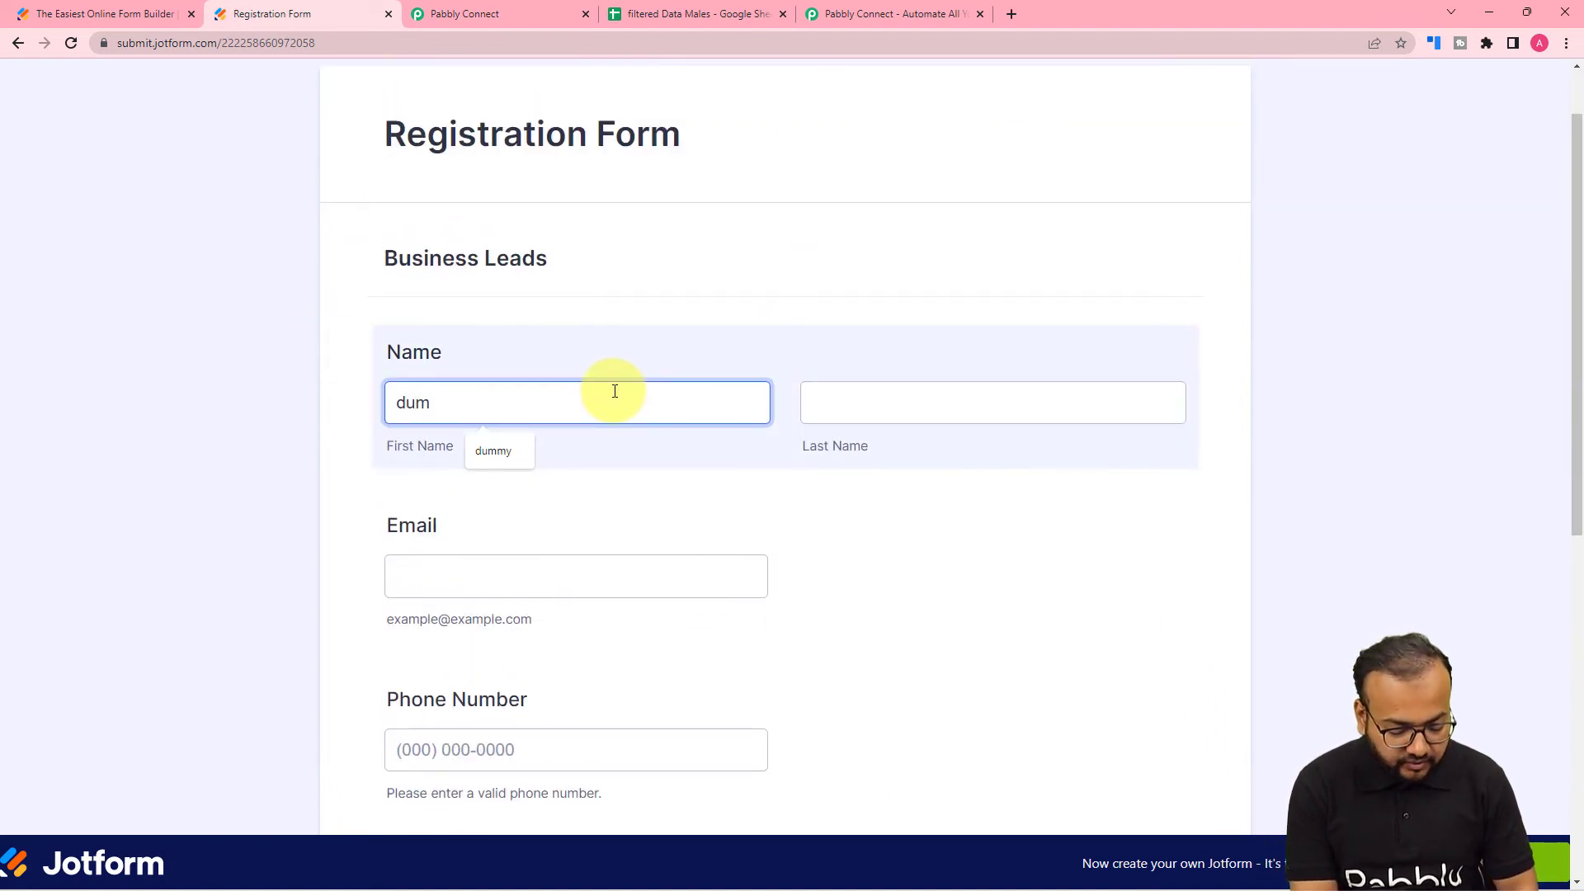
text(m)
click(494, 451)
scroll(618, 506, down, 4)
click(619, 506)
click(259, 520)
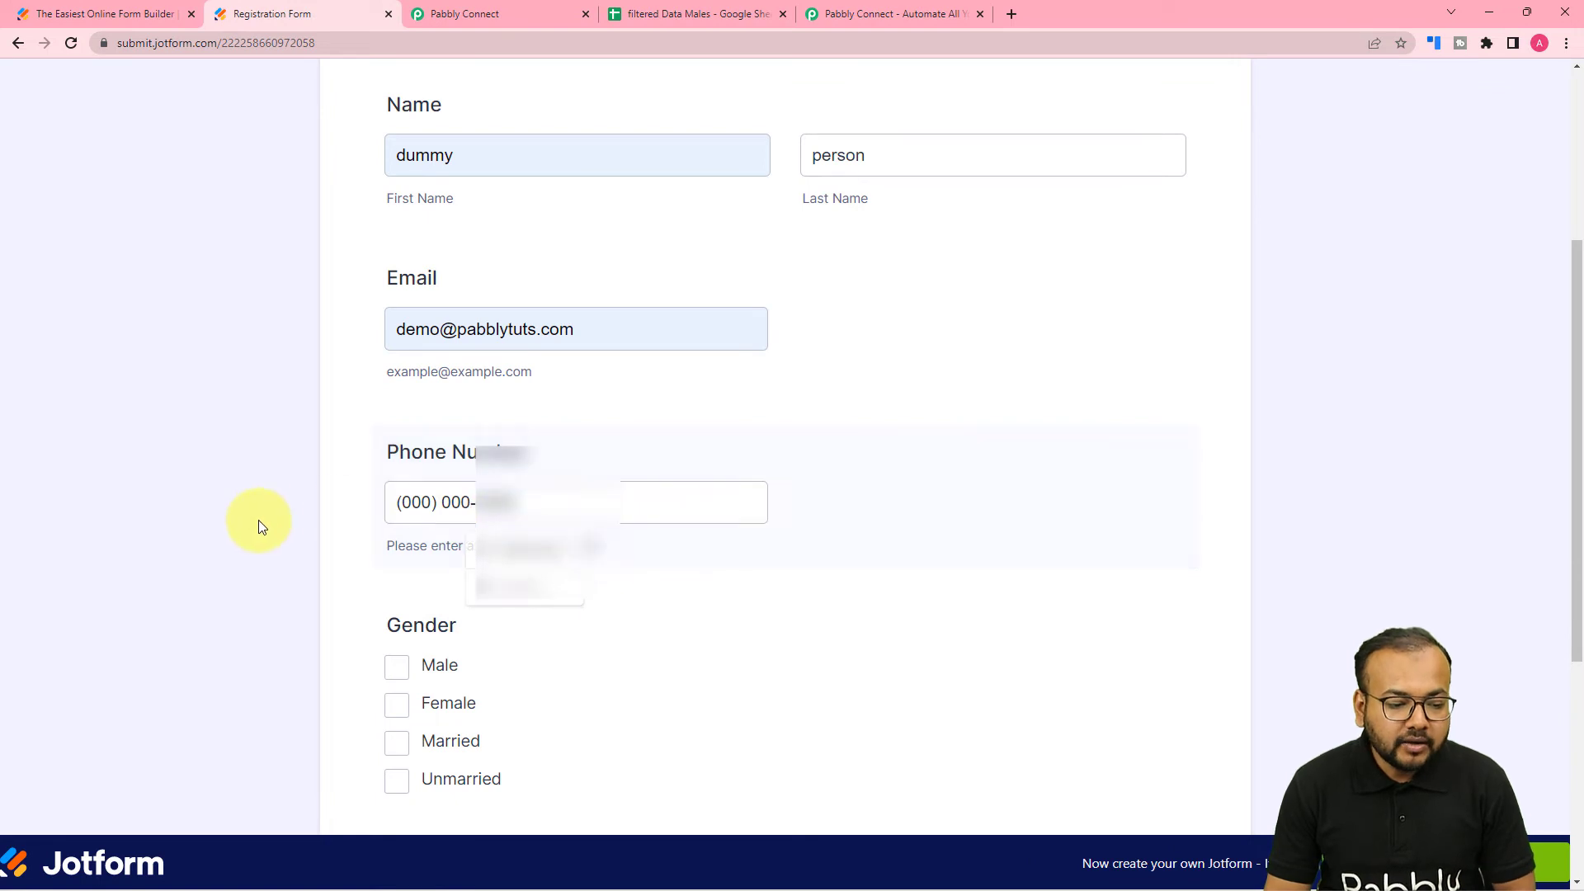
- Submit it as Male, Unmarried, dated 12-02-2022, and check the sheet for the new row
scroll(260, 520, down, 1)
click(396, 584)
scroll(310, 612, down, 2)
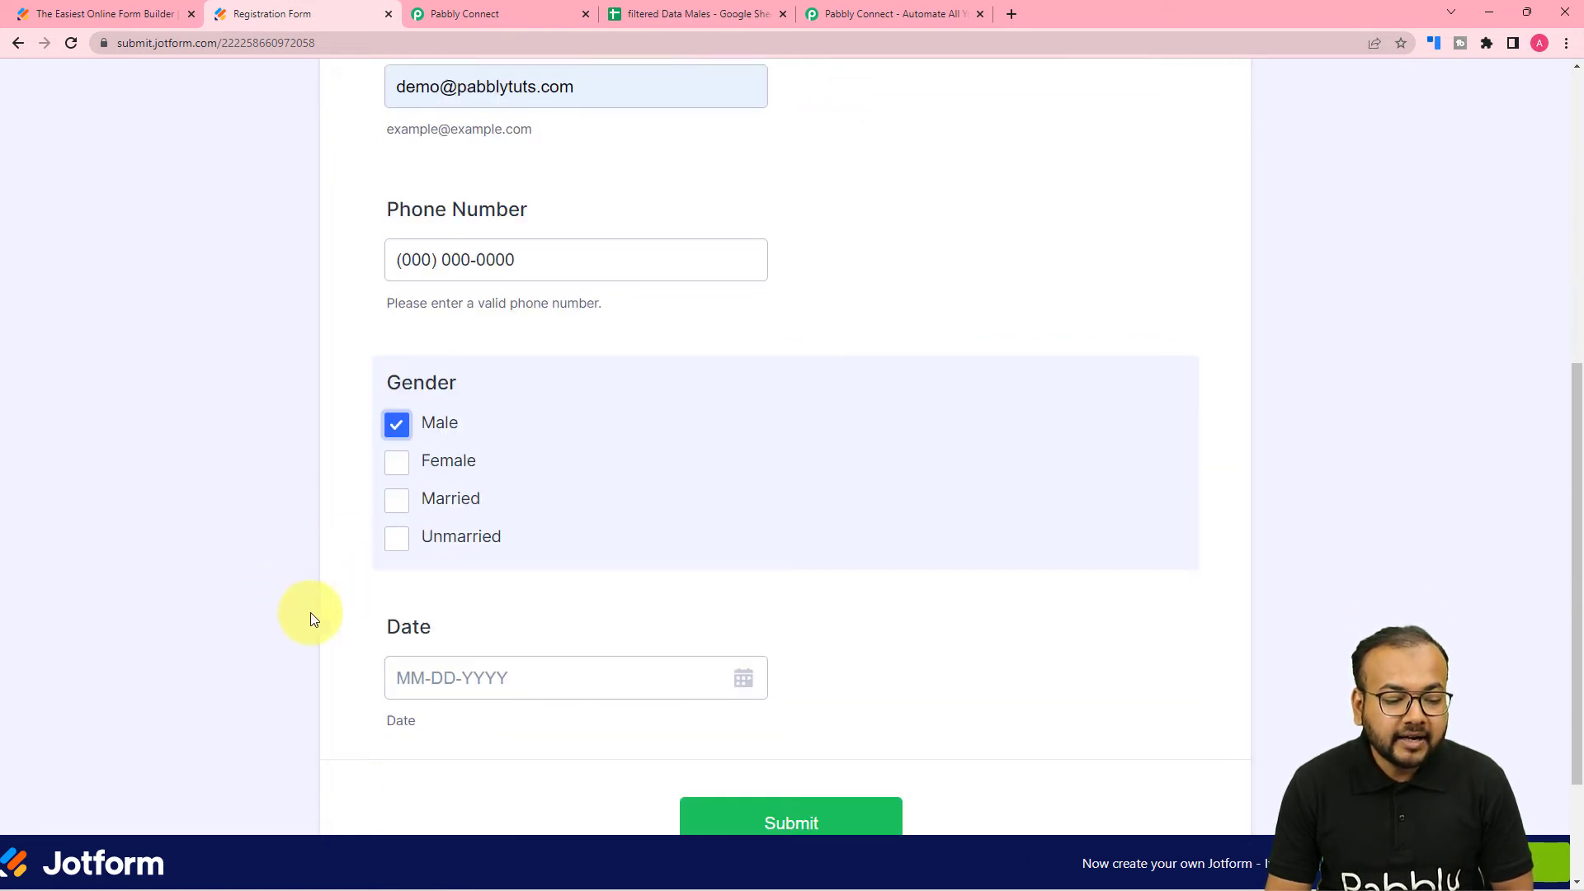
click(397, 534)
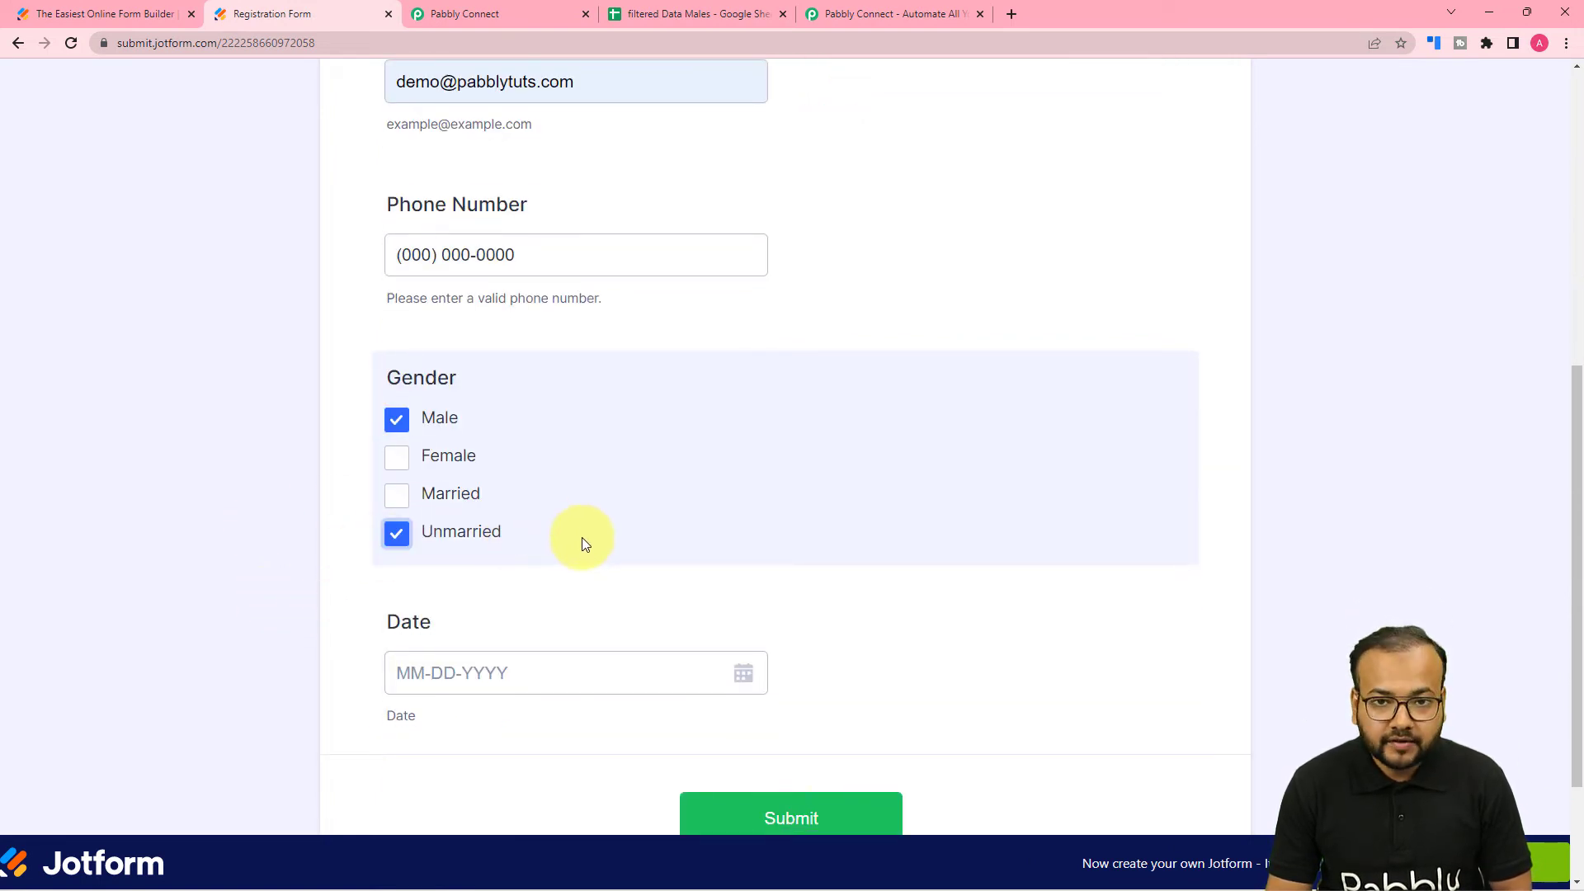
click(759, 678)
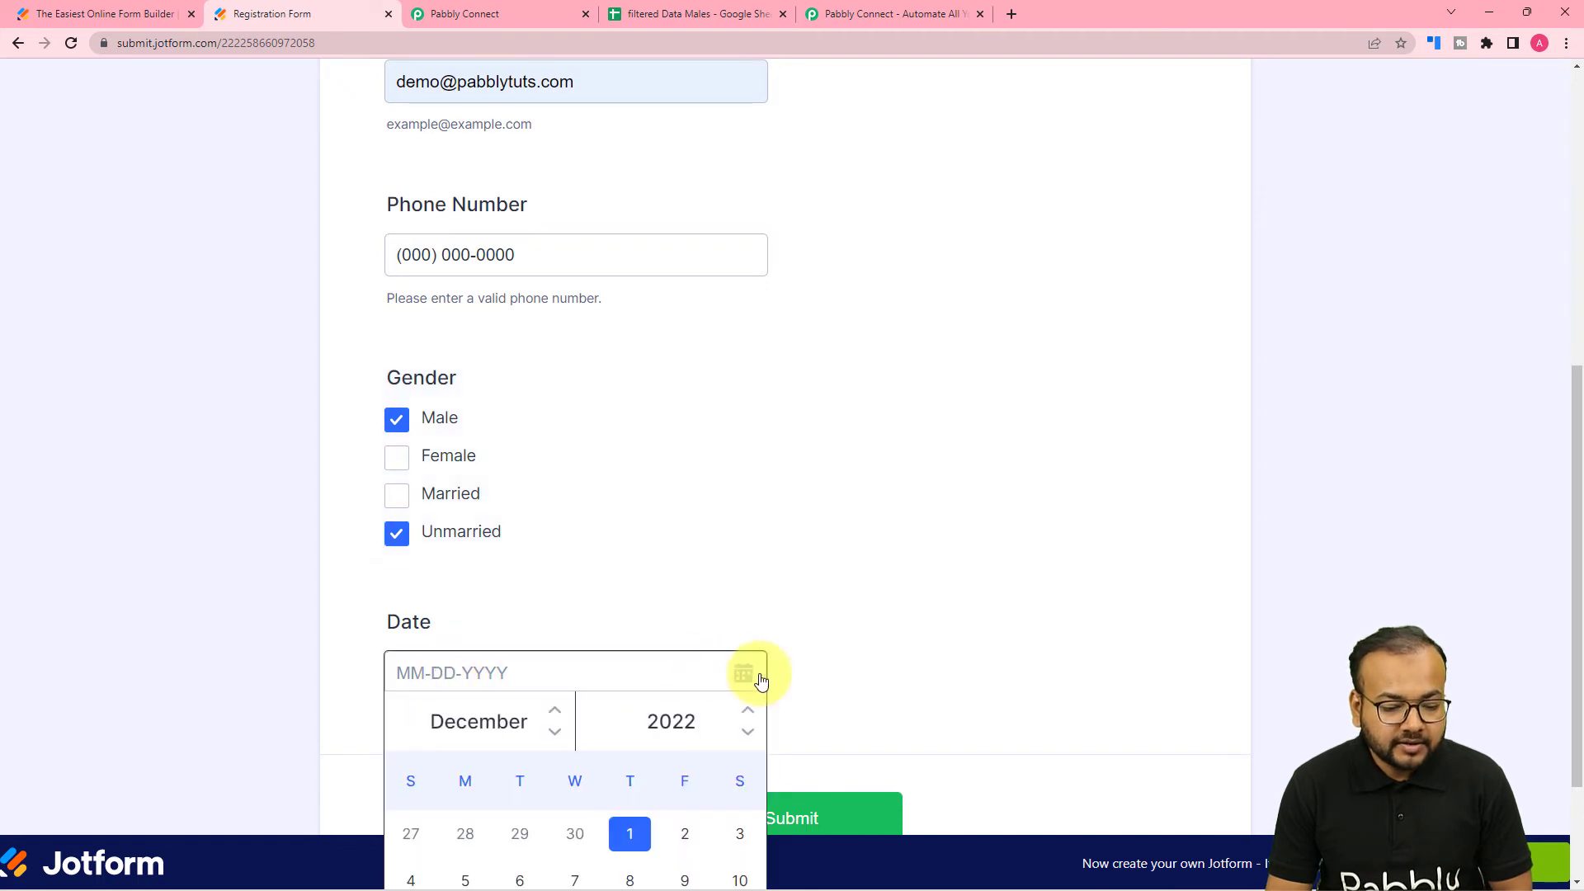
click(682, 835)
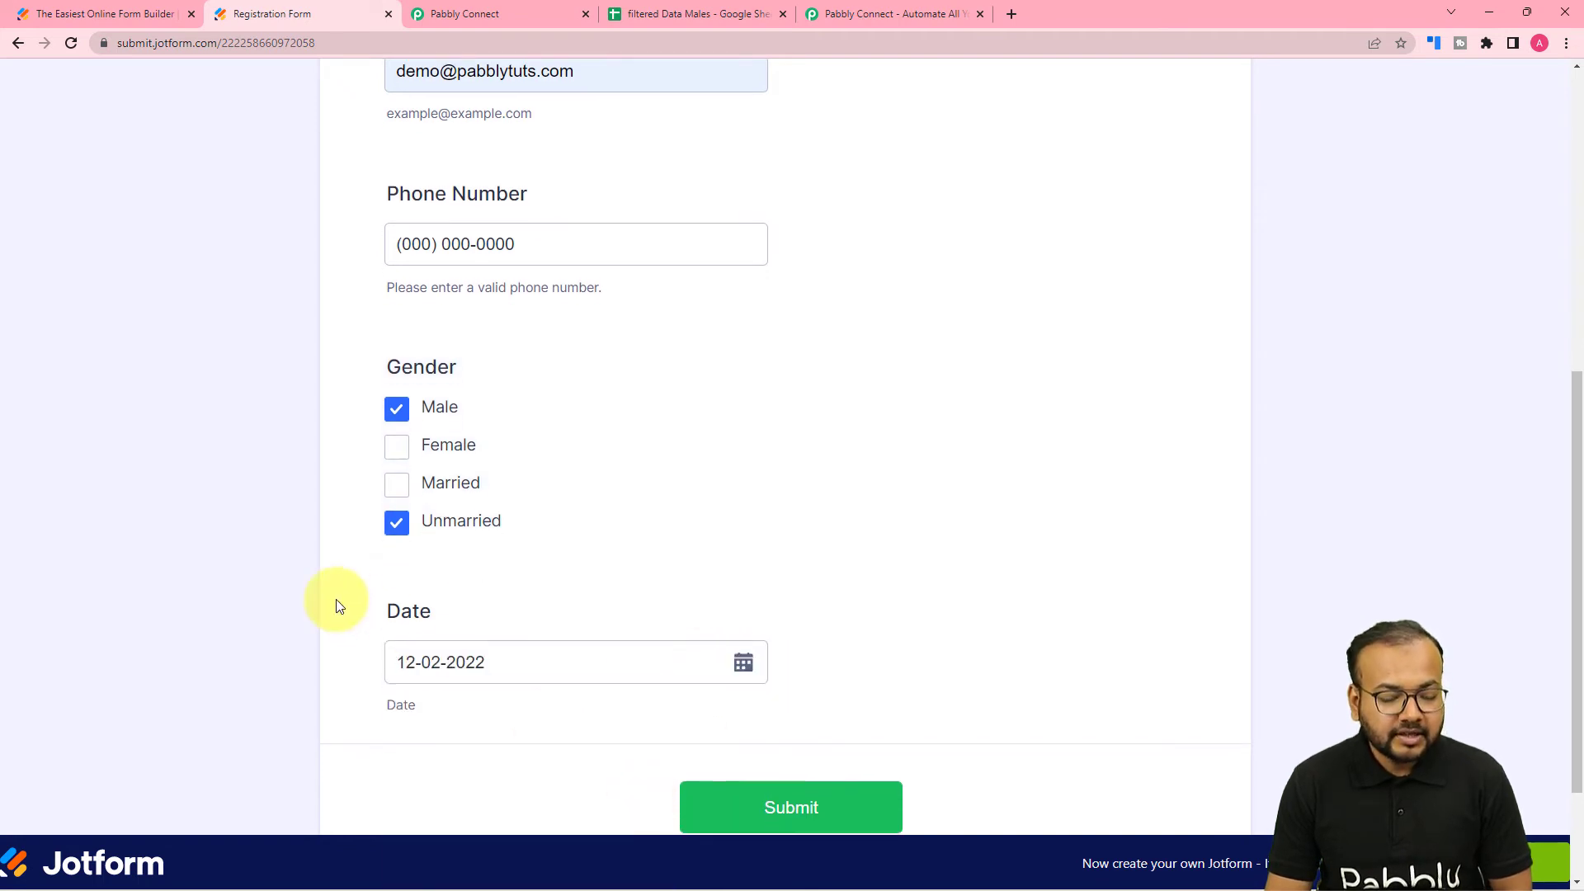
scroll(338, 606, down, 2)
click(776, 646)
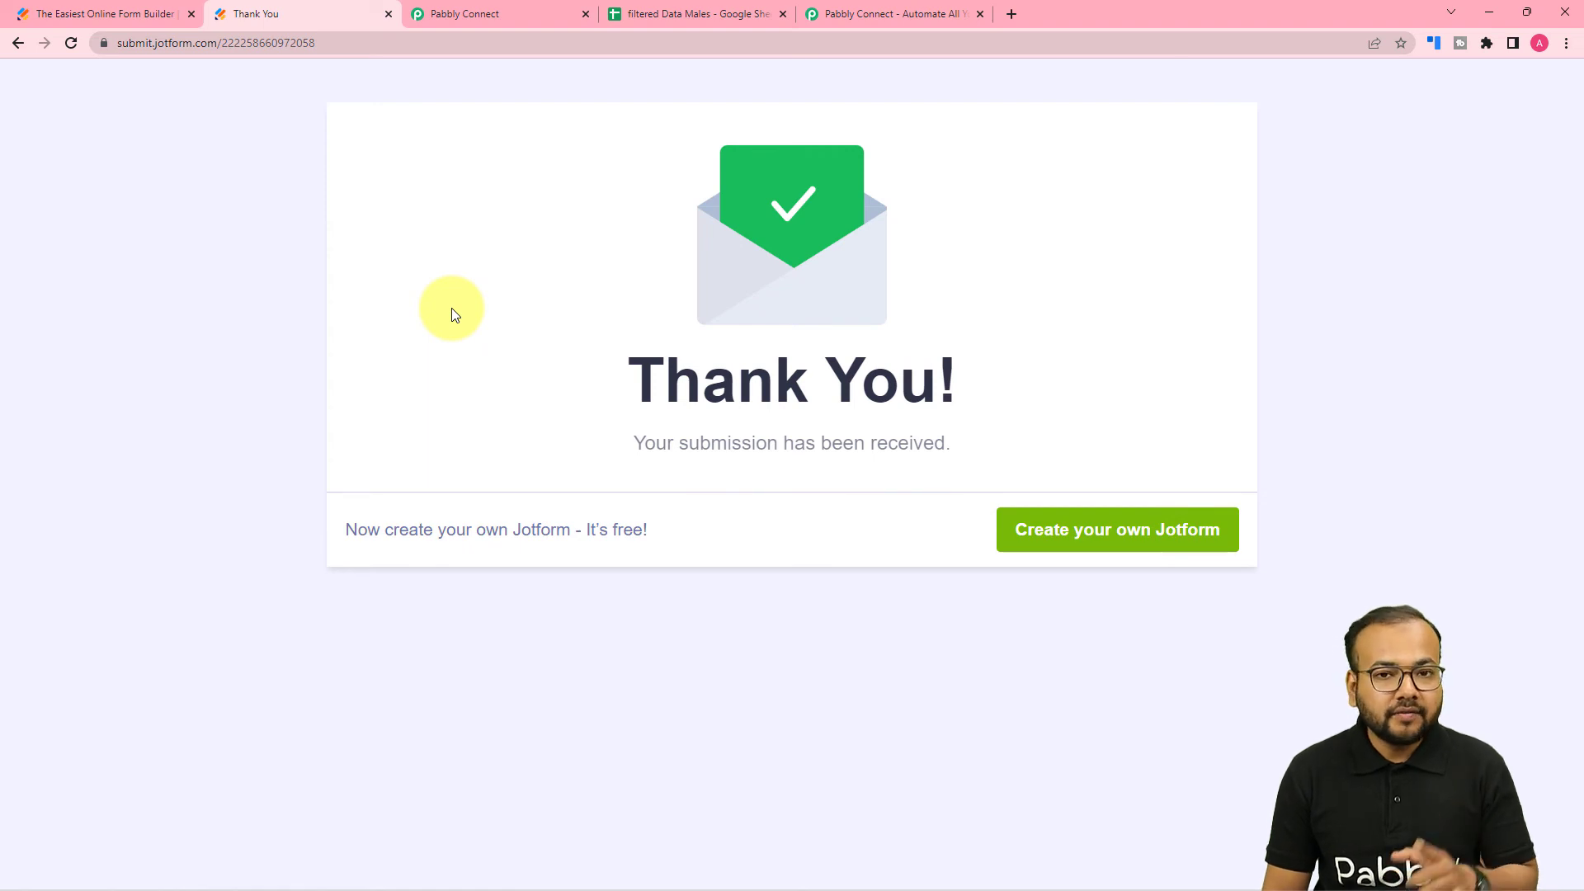
click(695, 14)
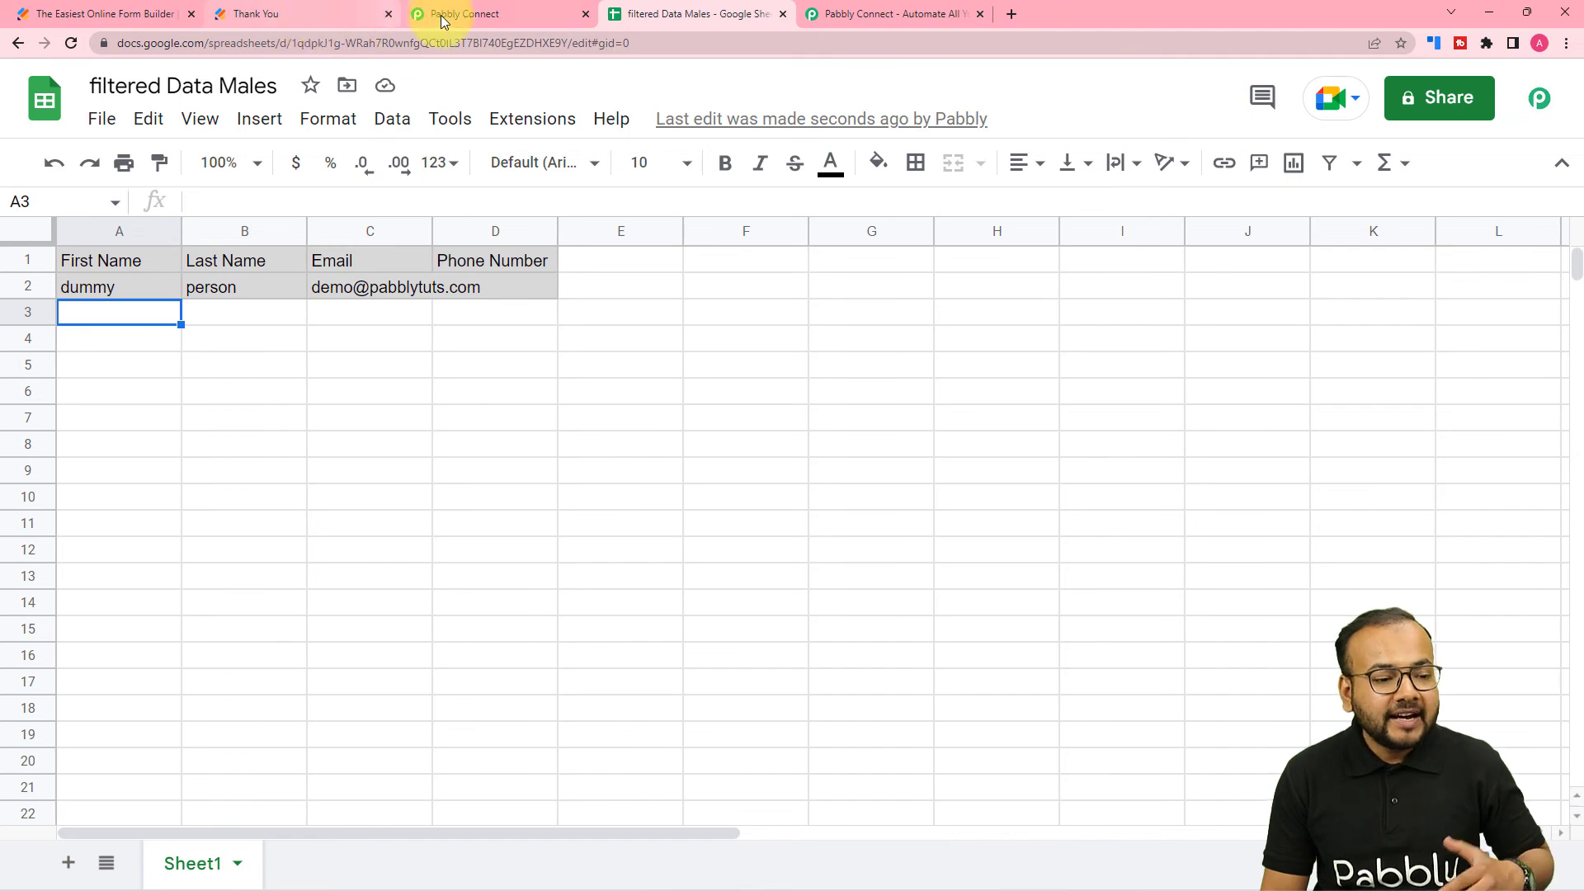
- Review the Filter by Pabbly Unmarried and Male conditions, then return to the JotForm confirmation page
click(467, 14)
scroll(472, 339, up, 6)
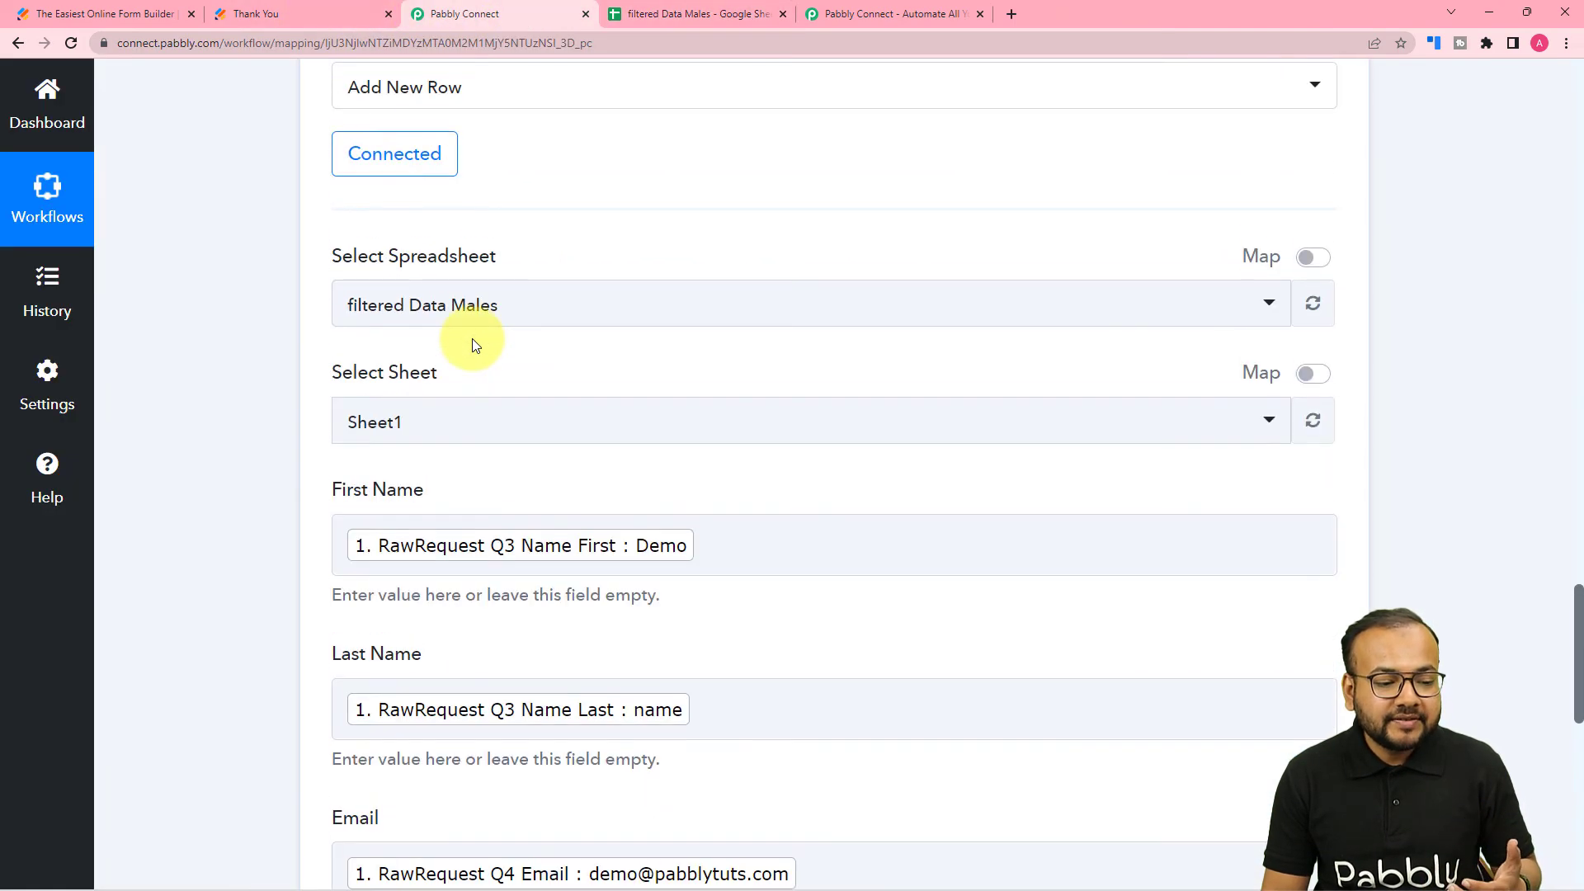
scroll(472, 338, up, 15)
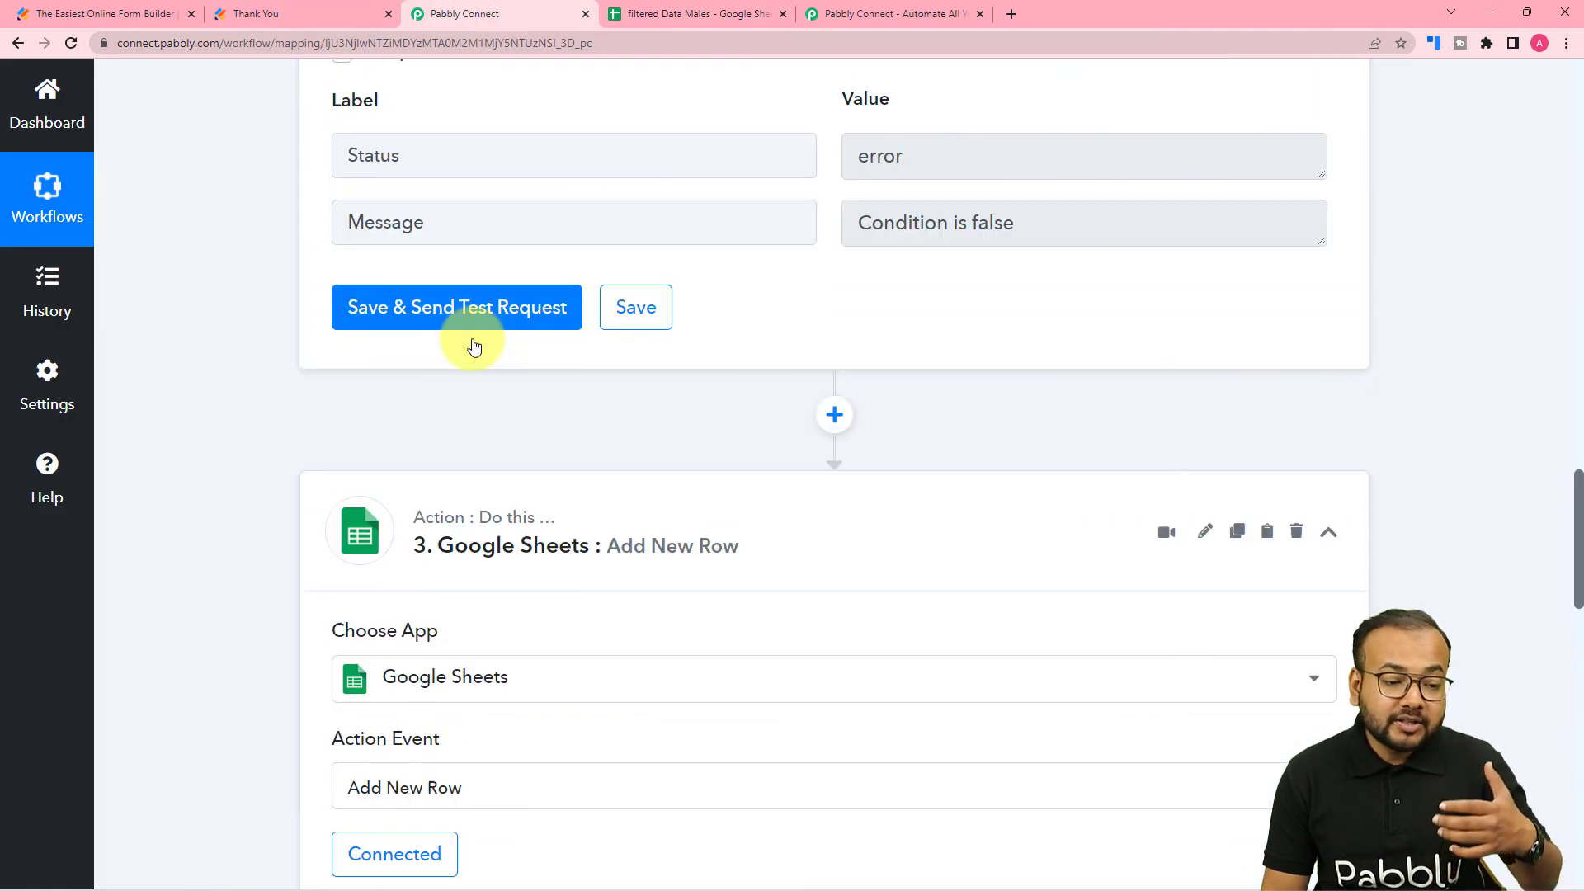
scroll(472, 347, up, 1)
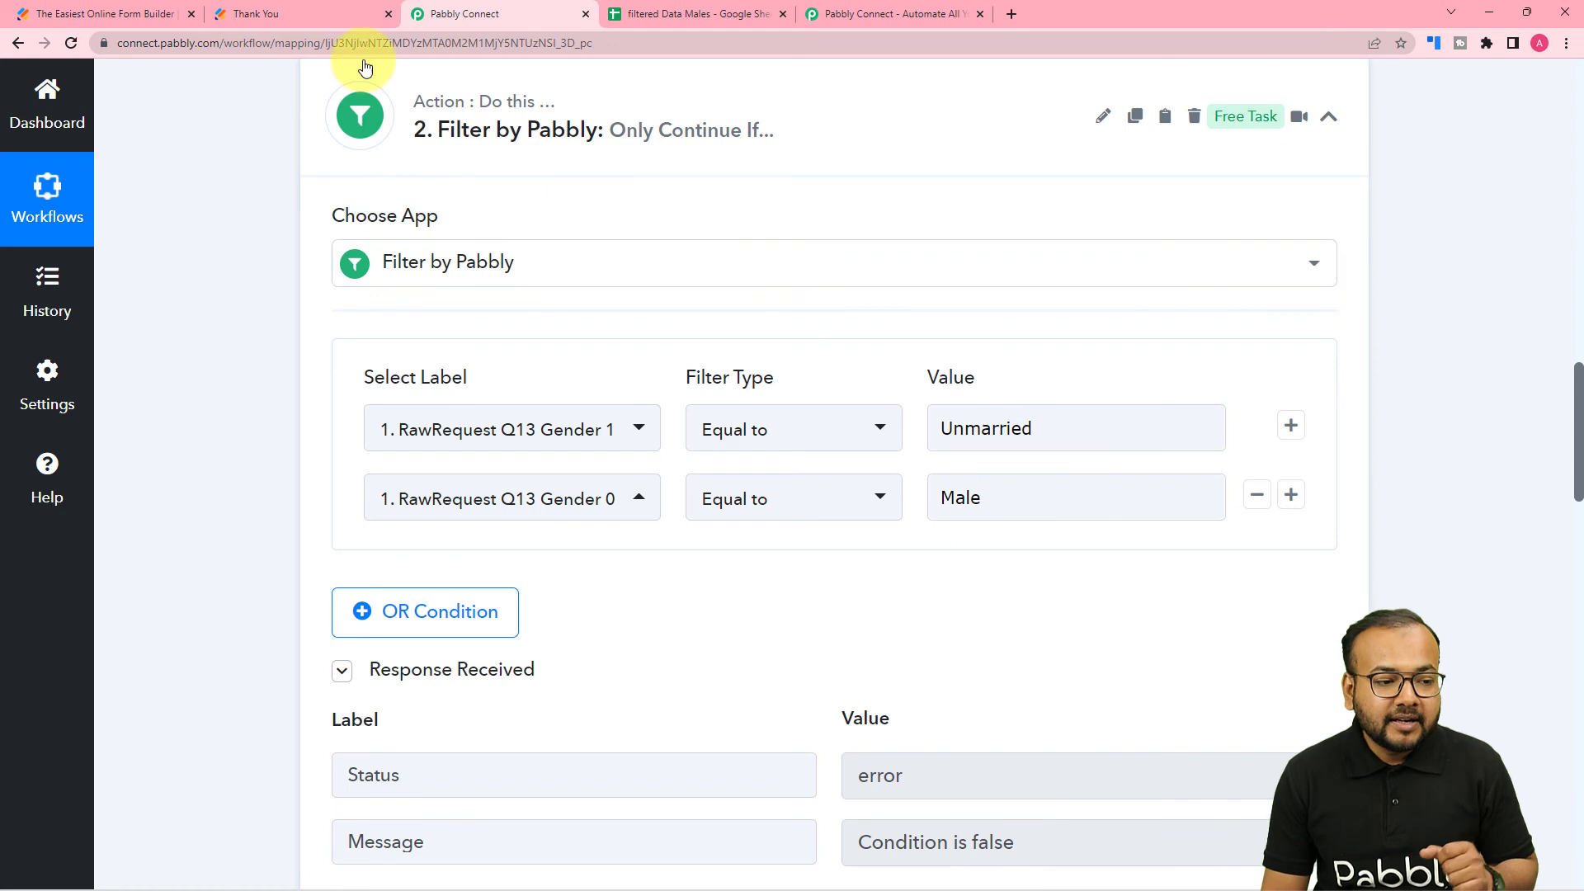
click(325, 17)
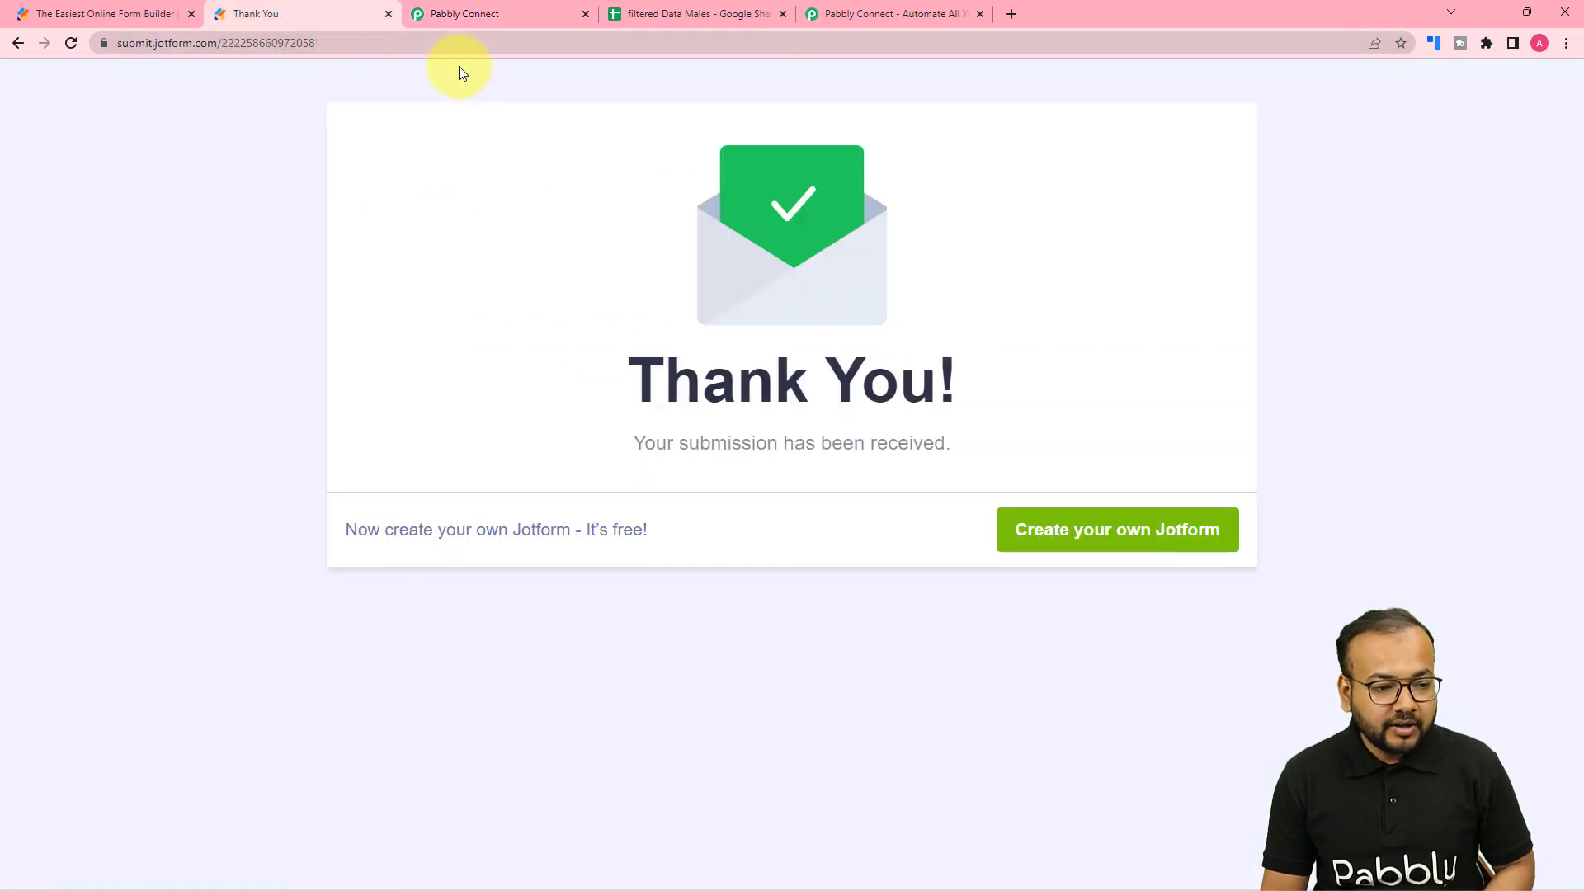
- Submit a fresh Male, Married entry dated 12-01-2022 and confirm no new sheet row appears
click(464, 43)
key(Return)
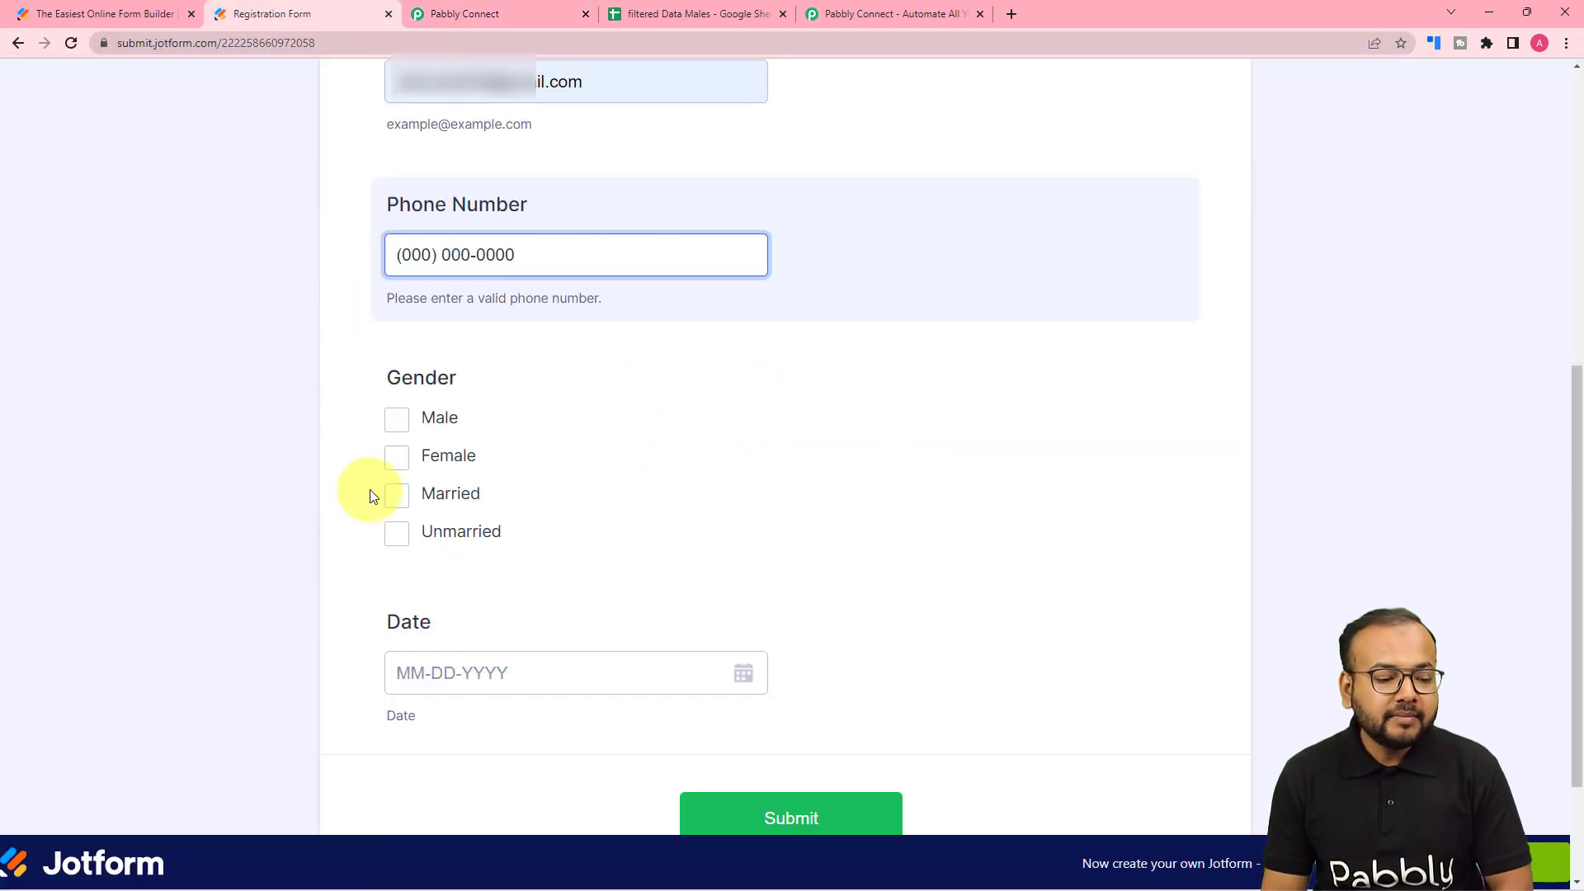
click(397, 422)
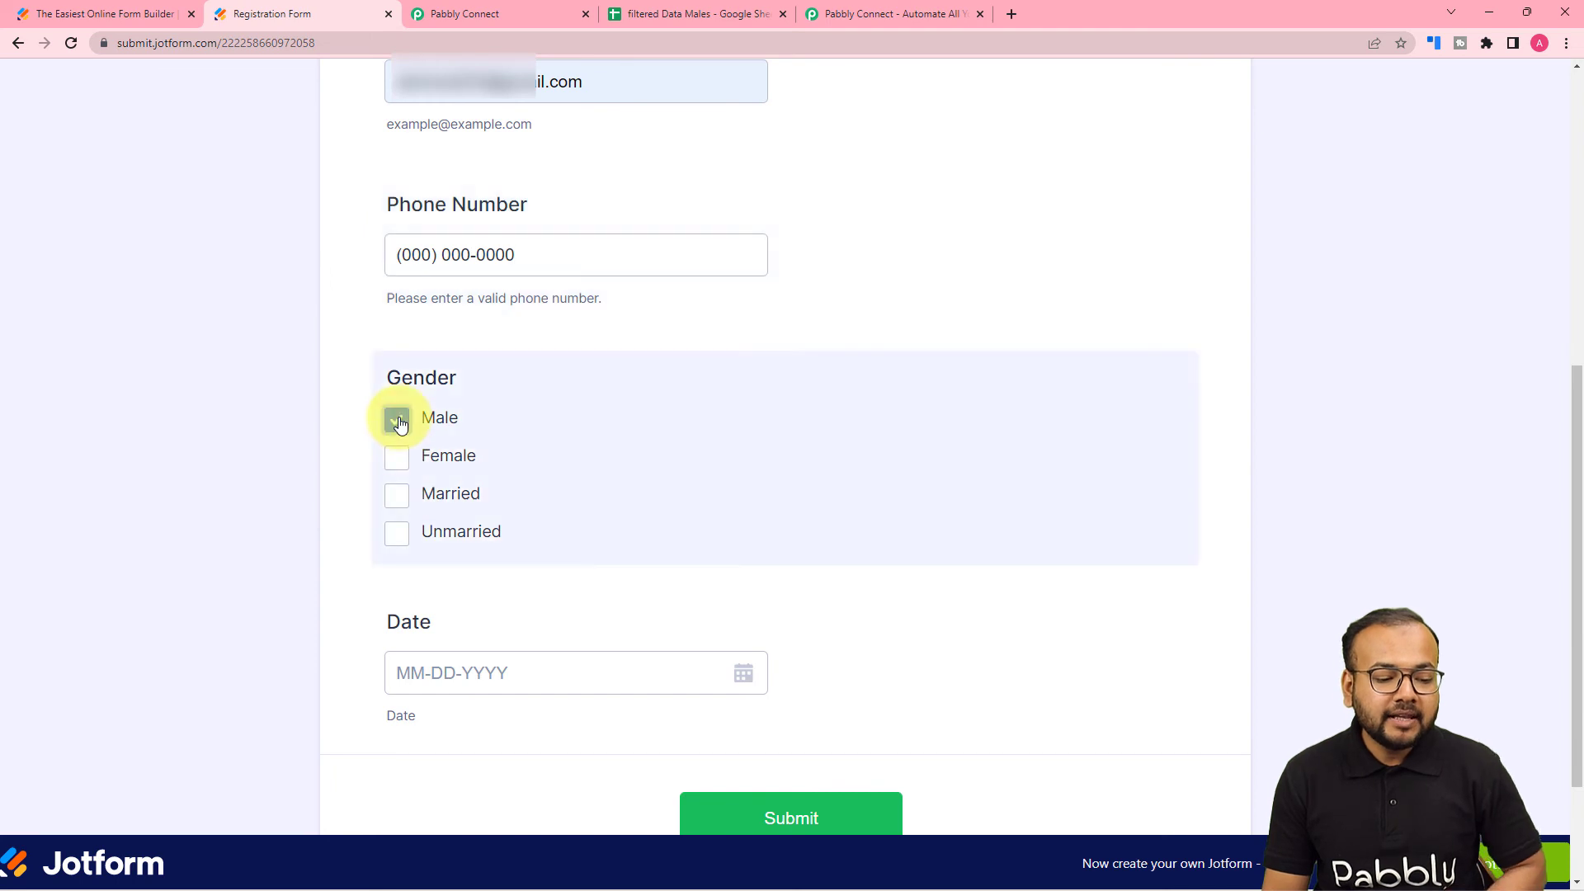
click(396, 489)
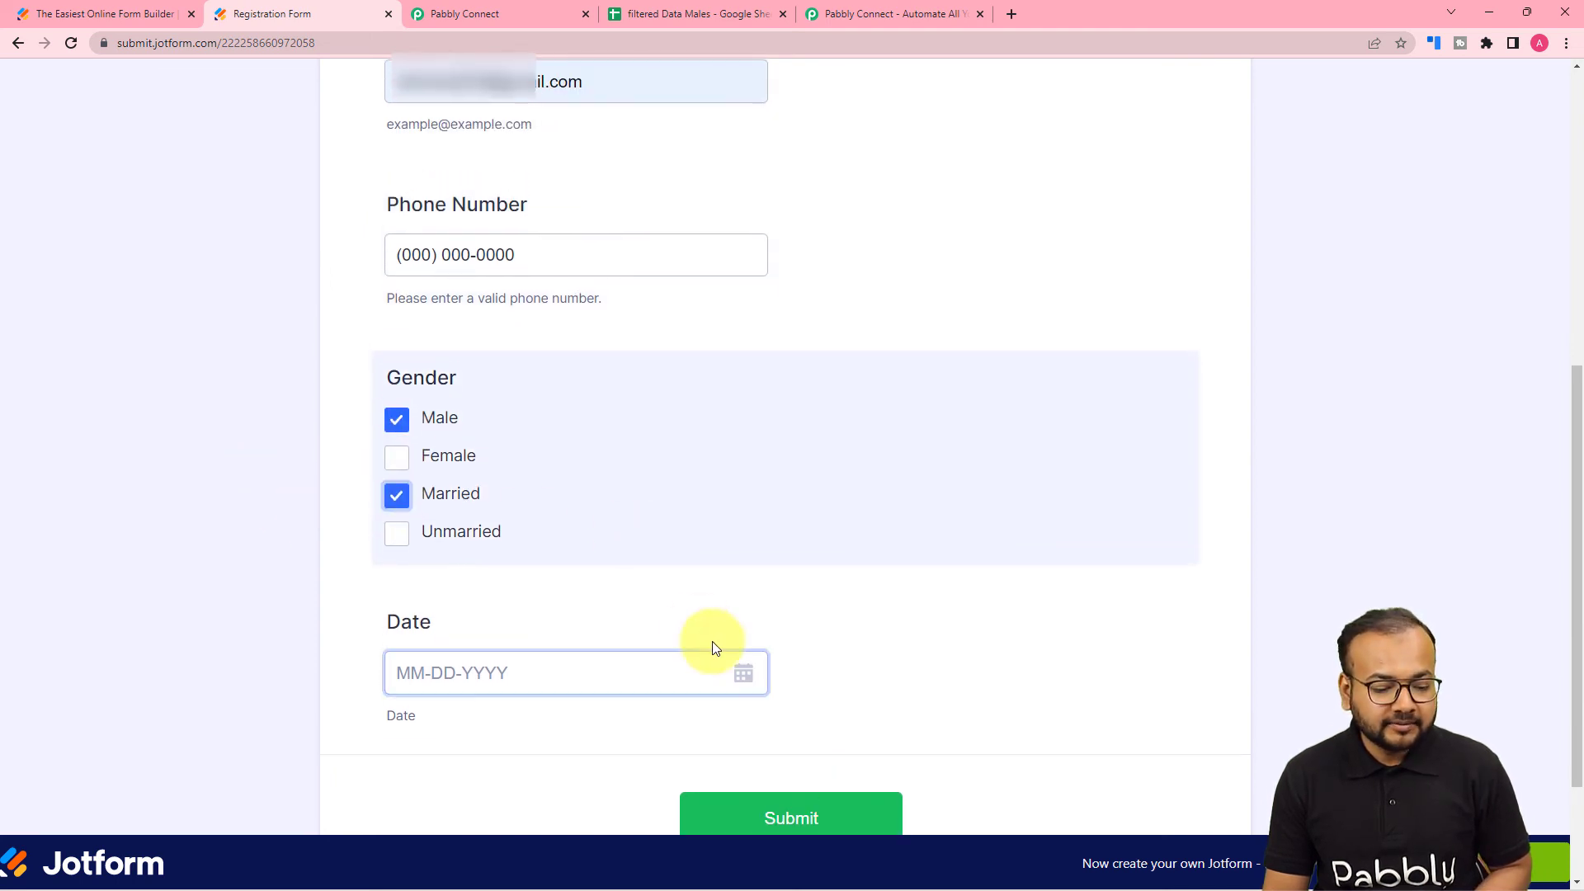
click(737, 676)
click(629, 834)
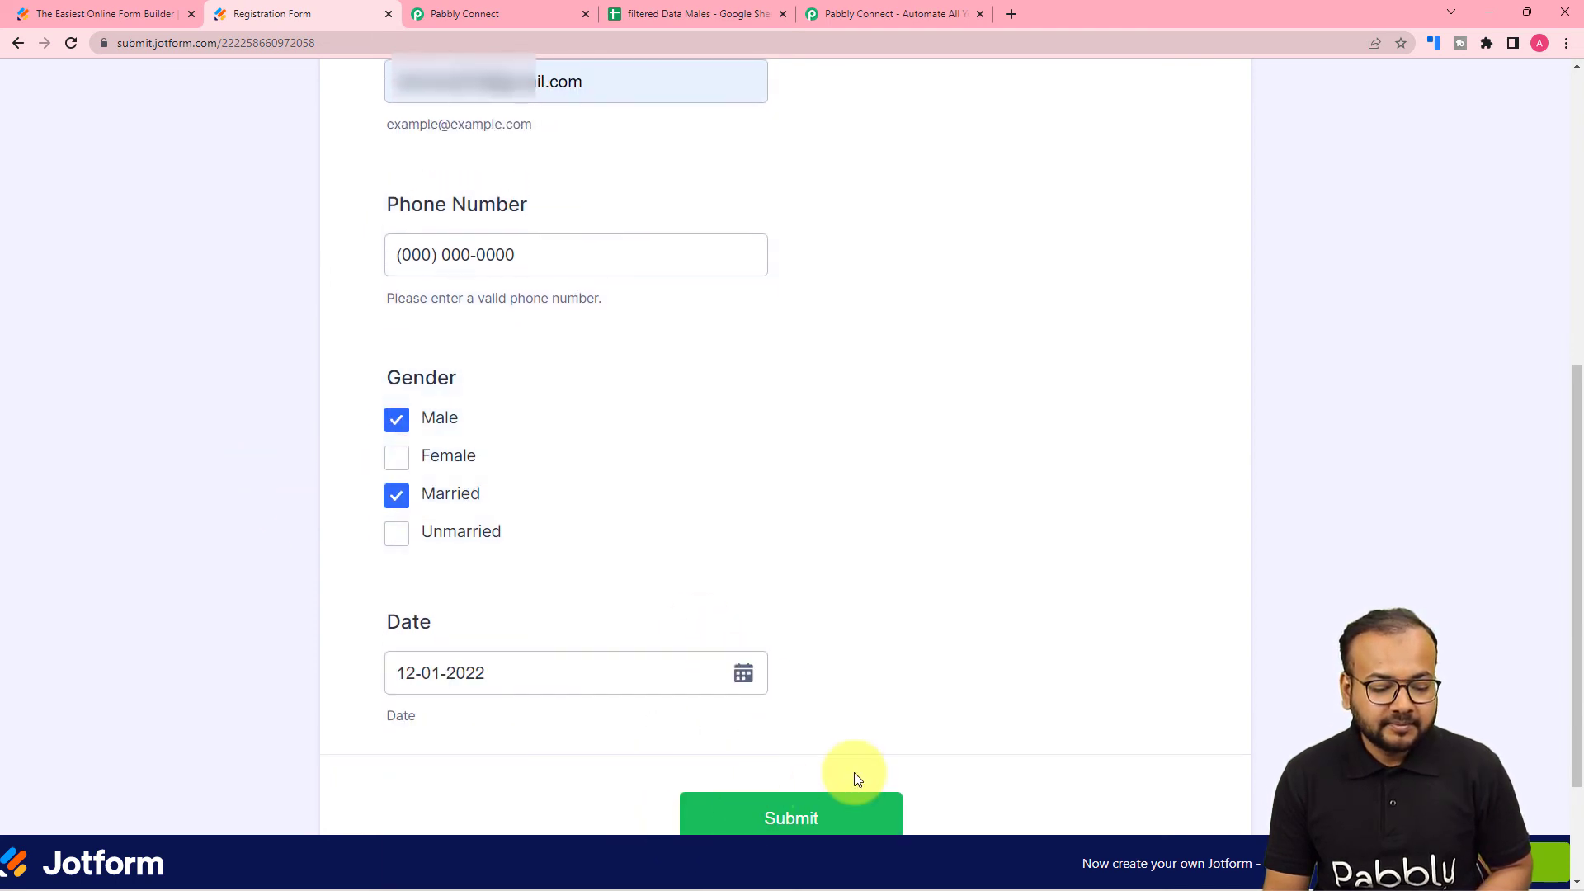
click(829, 814)
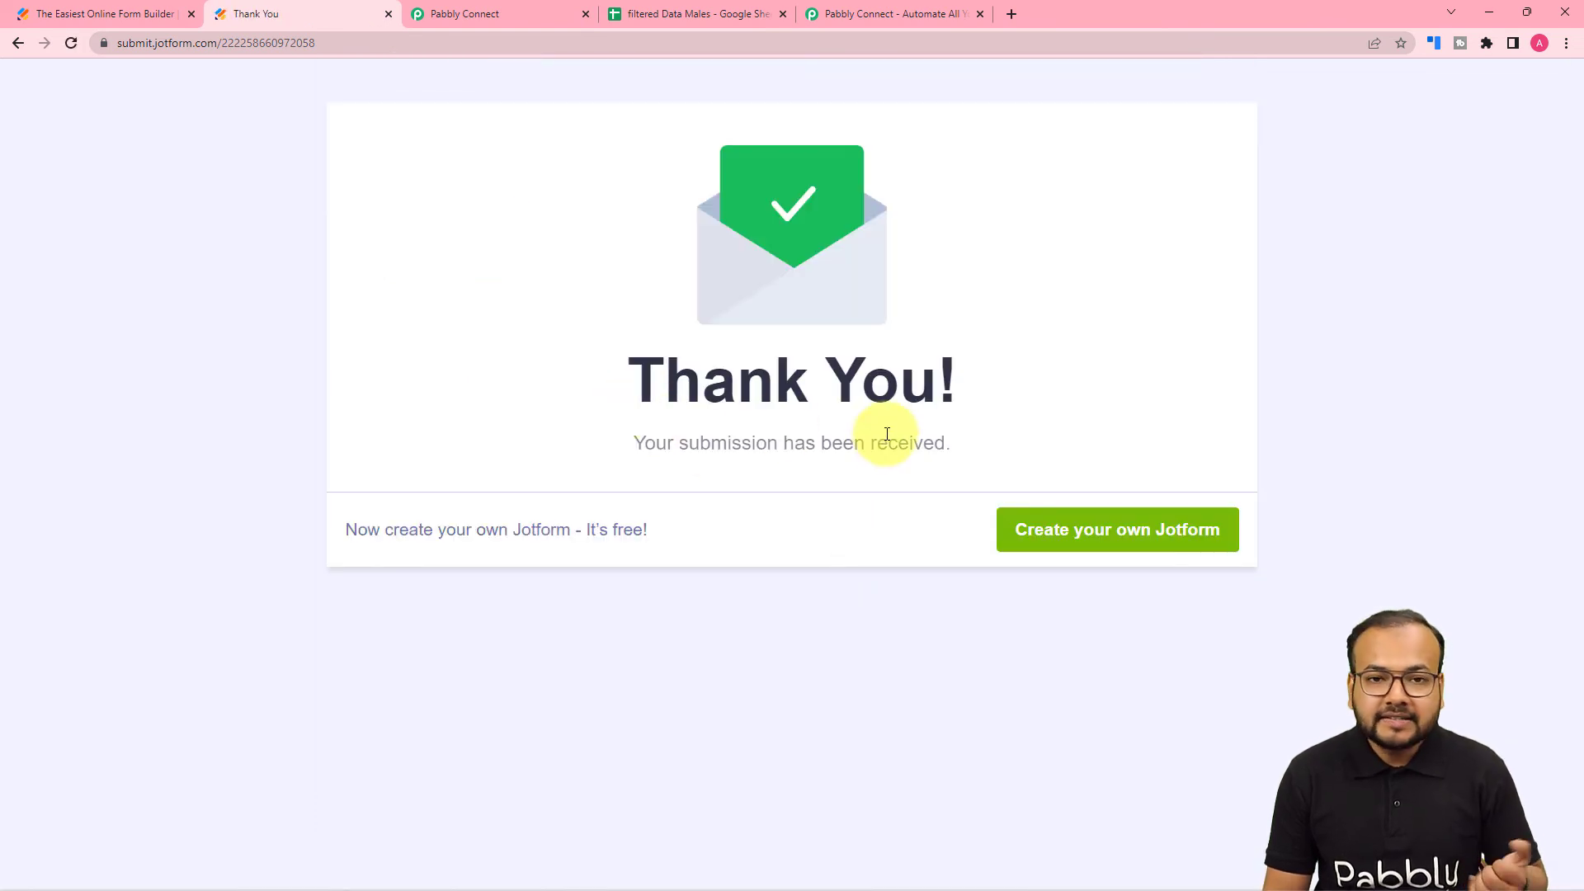
click(704, 14)
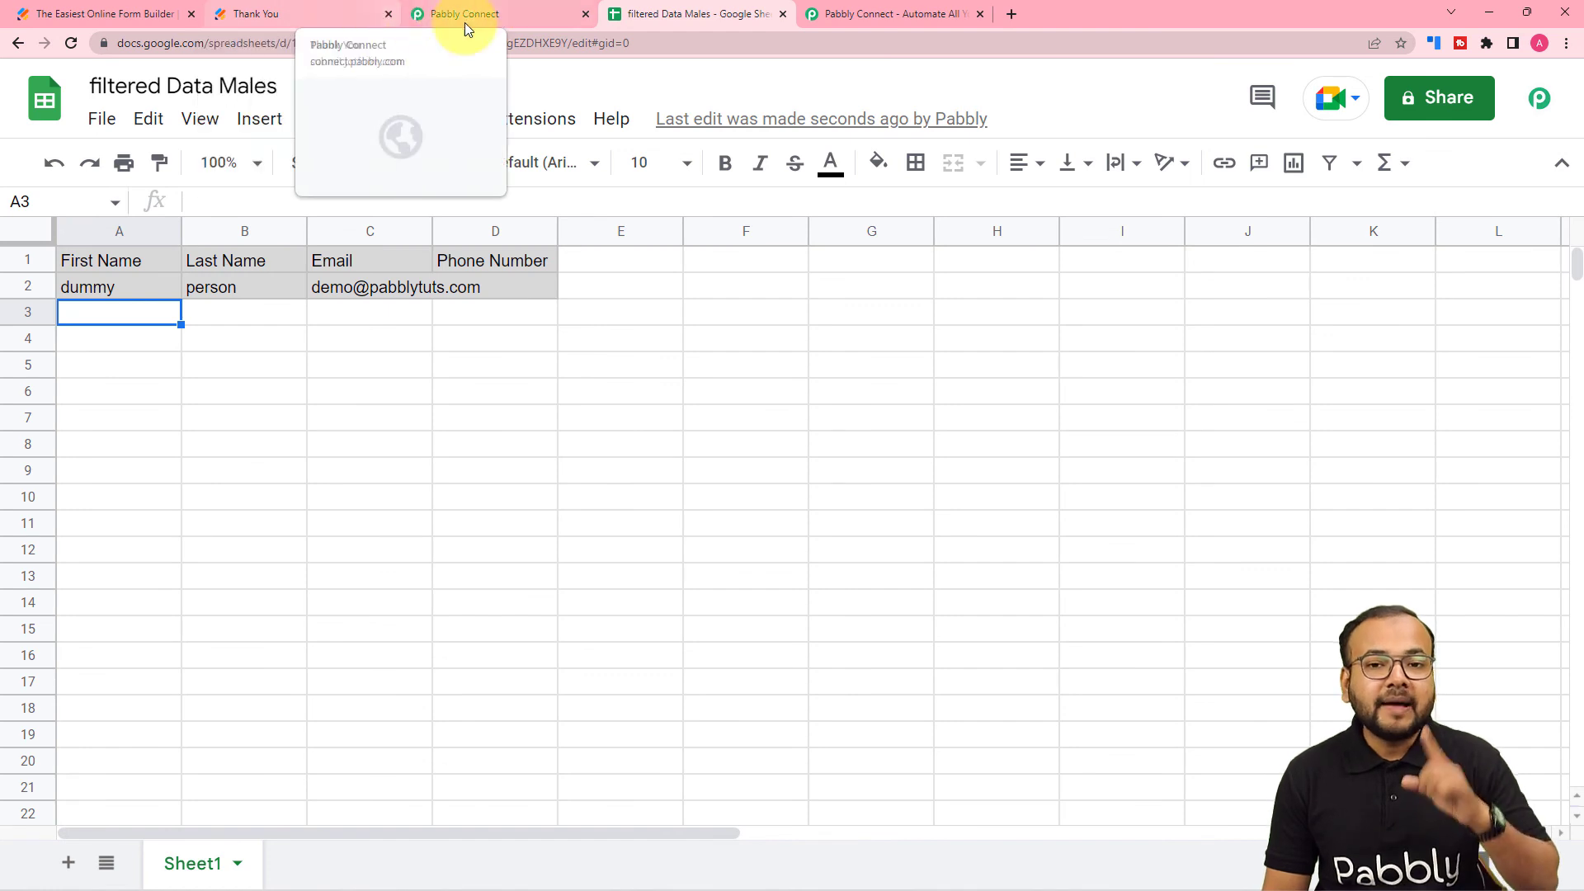
- Collapse the Filter by Pabbly and Google Sheets Add New Row steps in the workflow
click(531, 23)
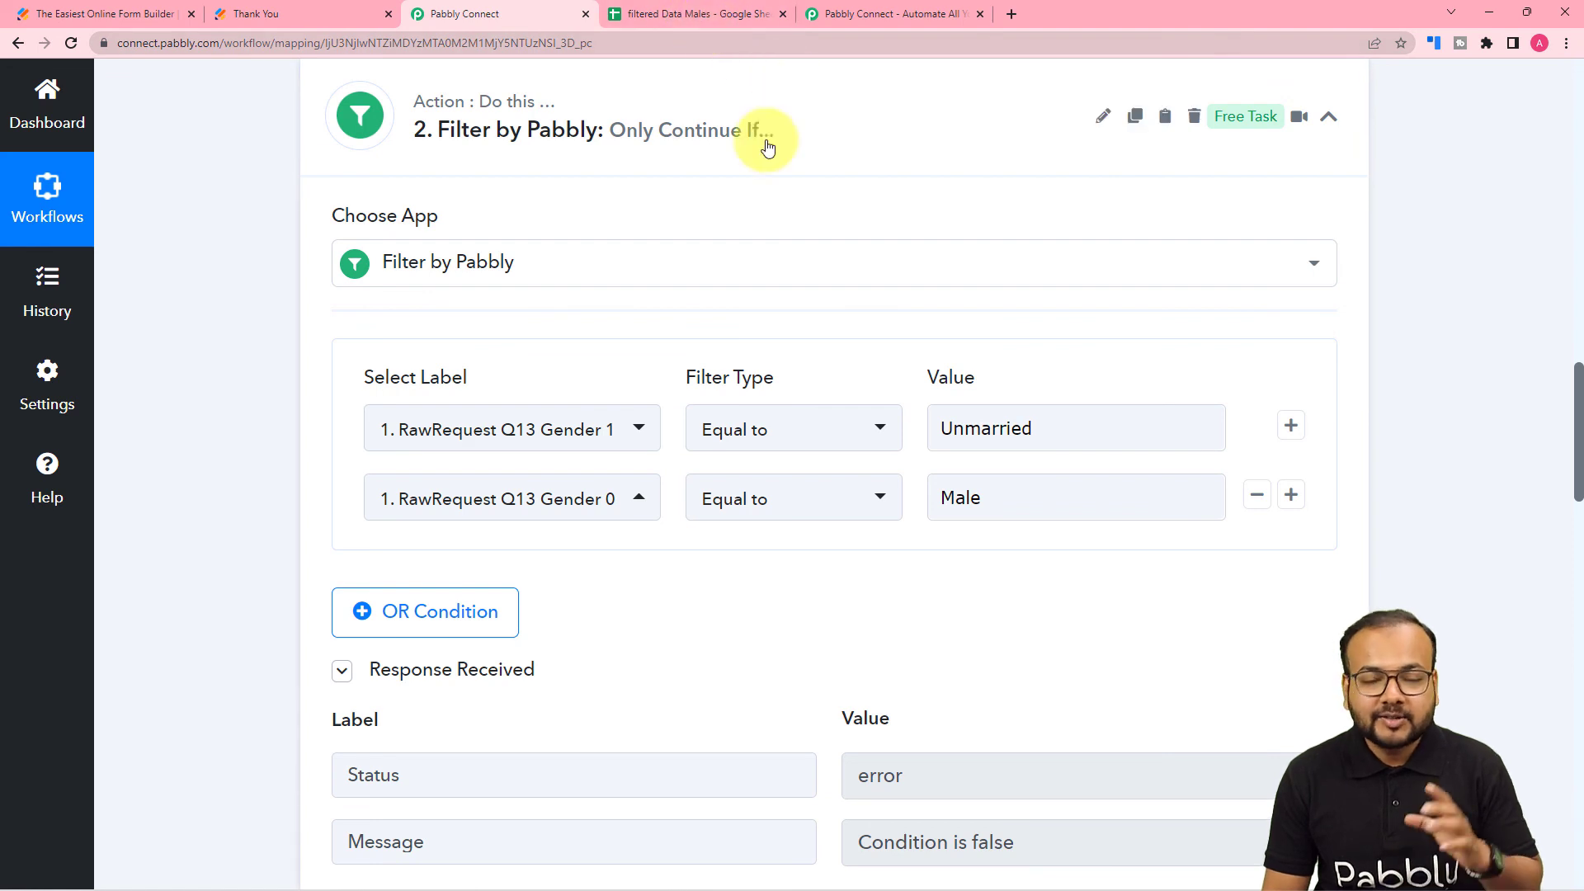
click(1333, 137)
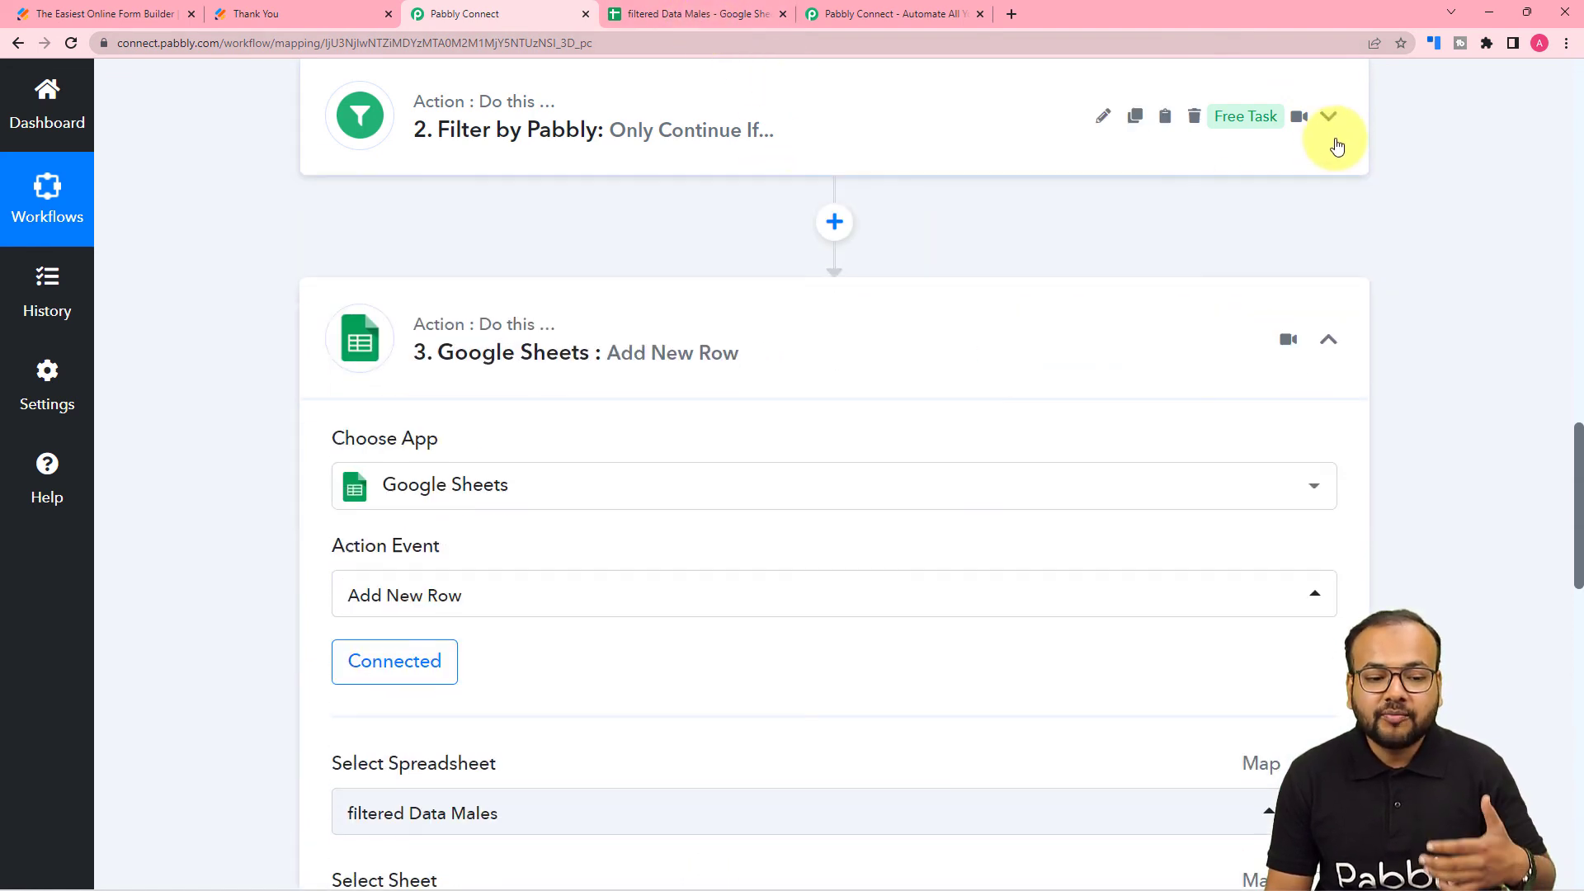
click(1329, 340)
scroll(1113, 489, up, 3)
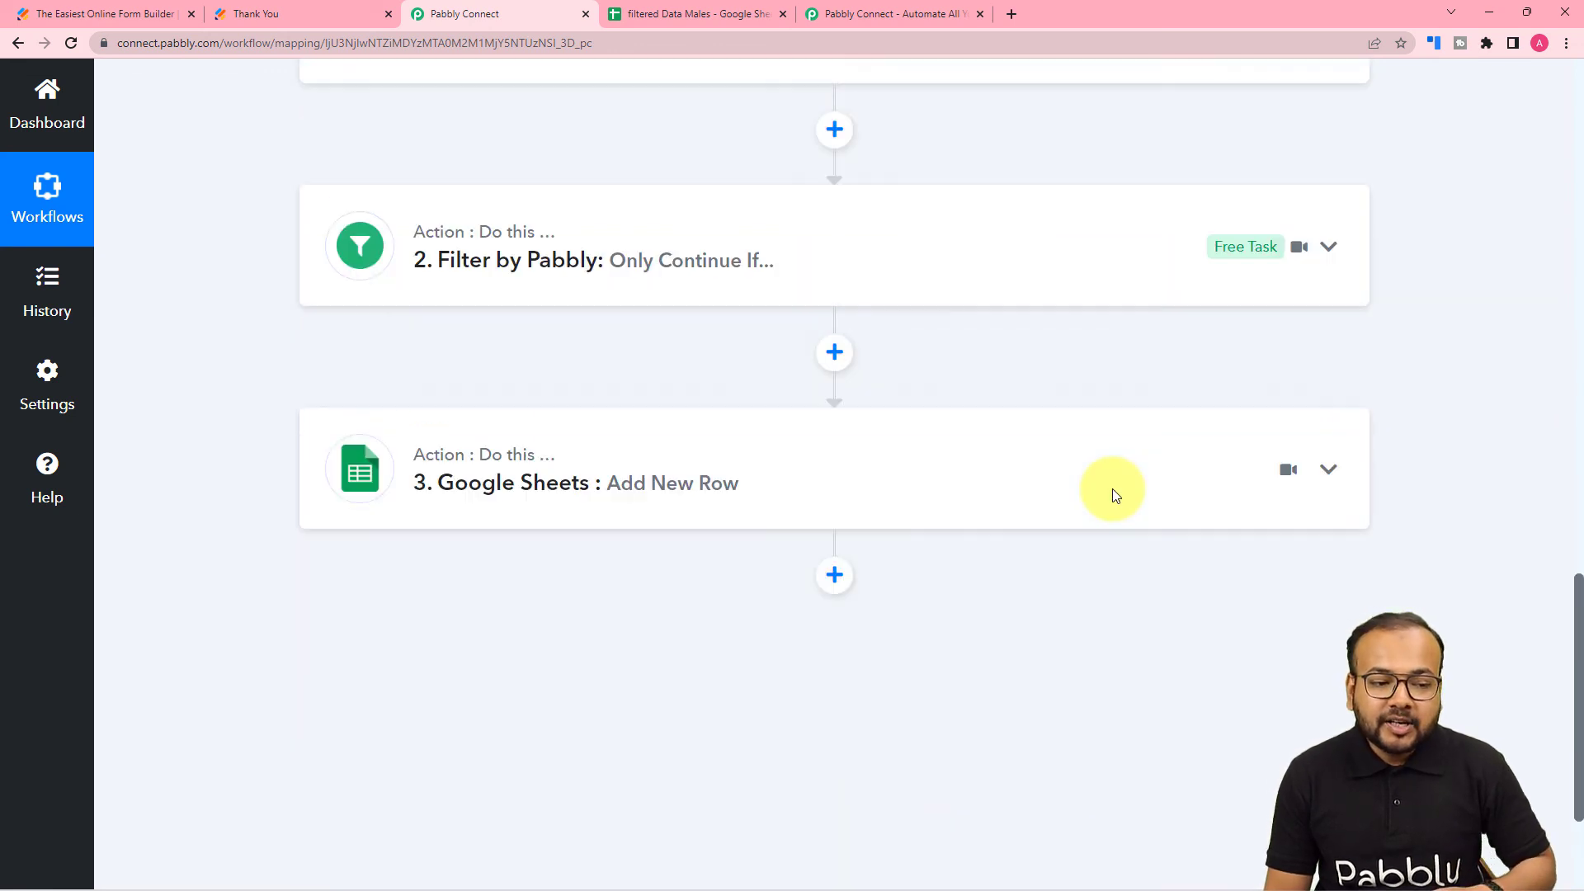